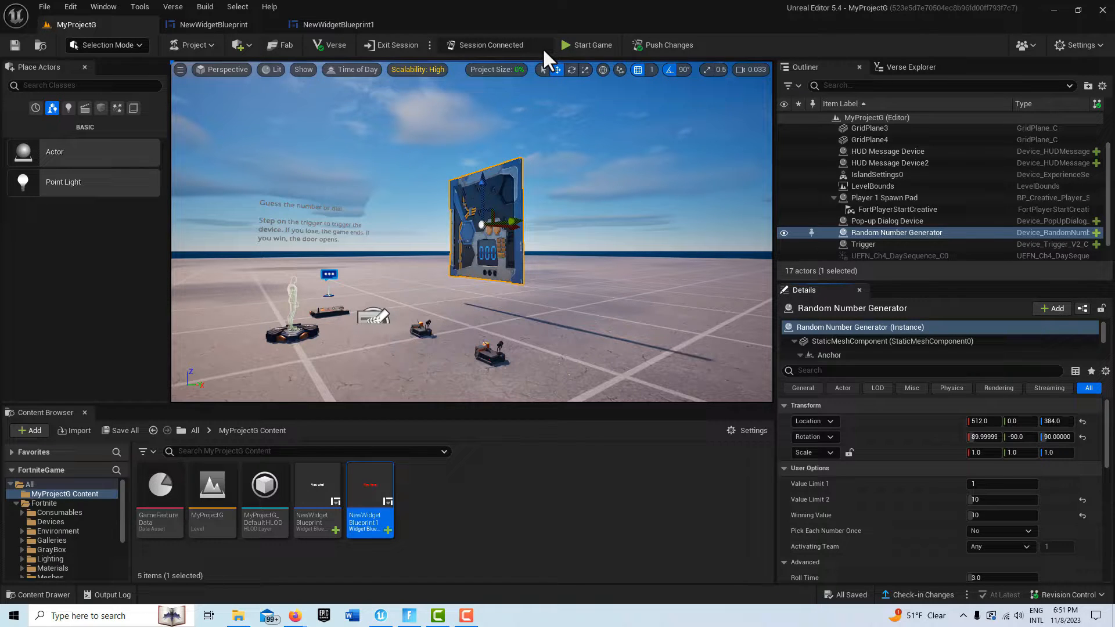
# Step: Start the game in the connected session and switch to the Fortnite client, closing its menu to play
pyautogui.click(565, 44)
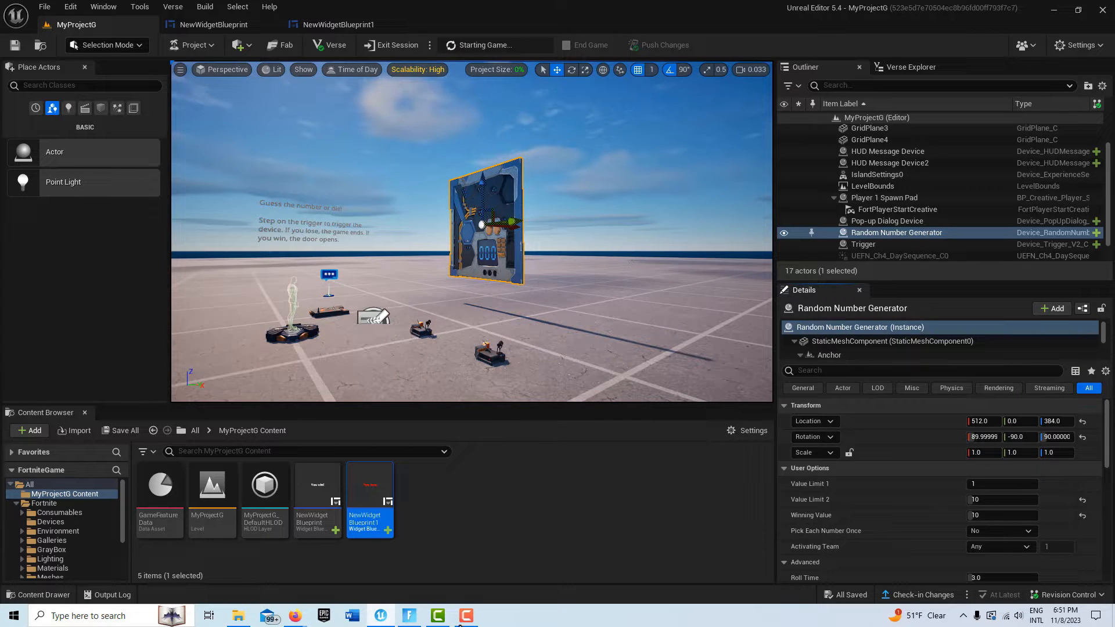
pyautogui.click(410, 615)
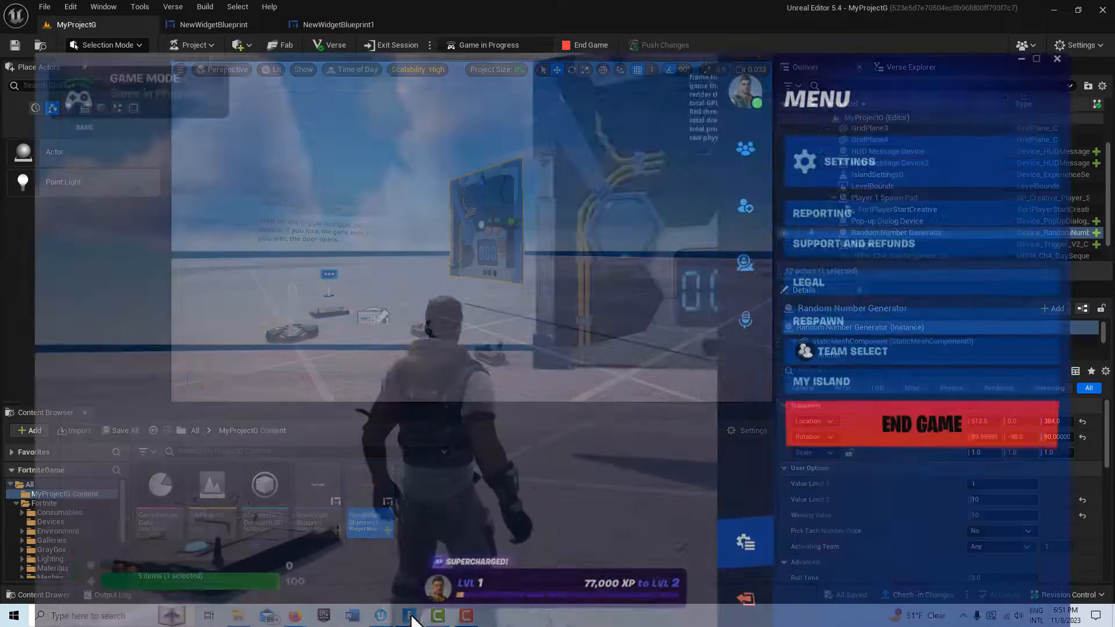
pyautogui.press('Escape')
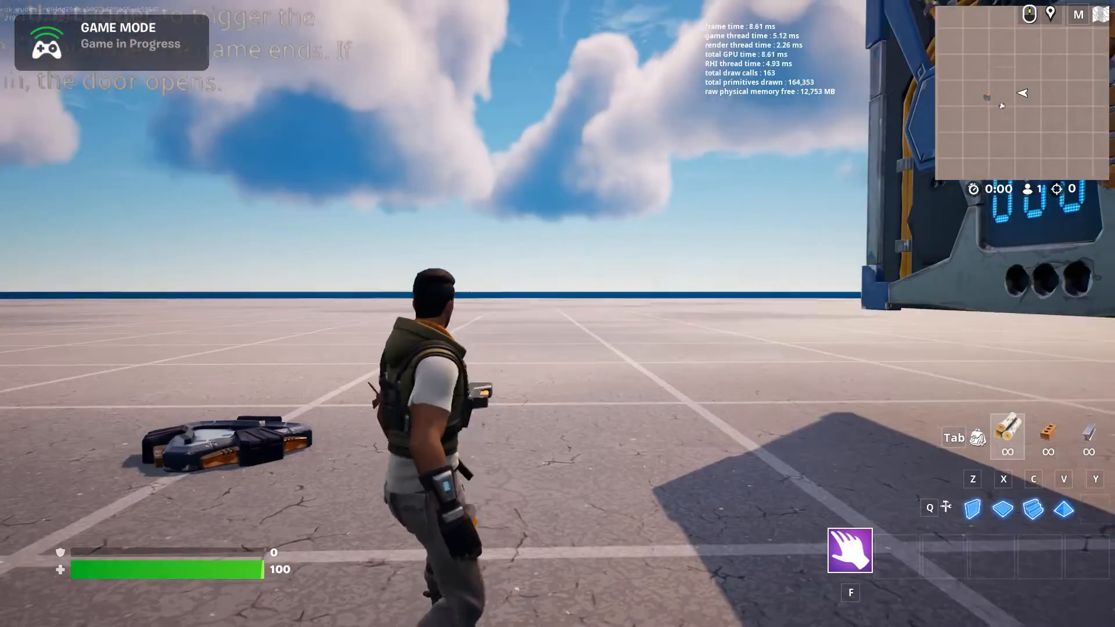
# Step: Playtest the island by walking the character onto the trigger several times to roll the random number generator
pyautogui.press('w')
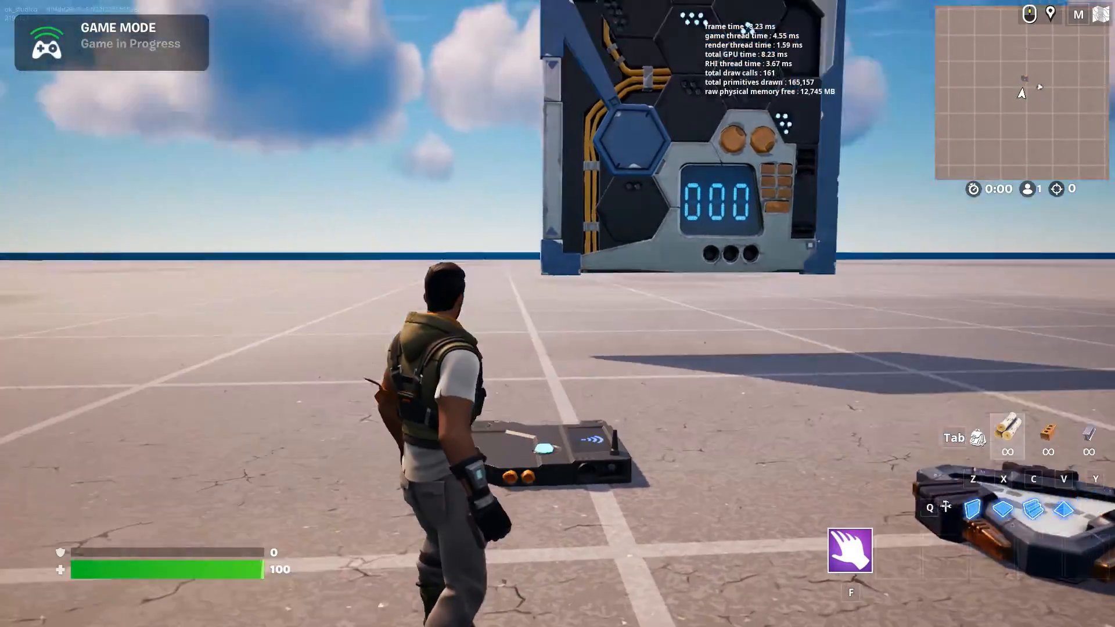
pyautogui.press('w')
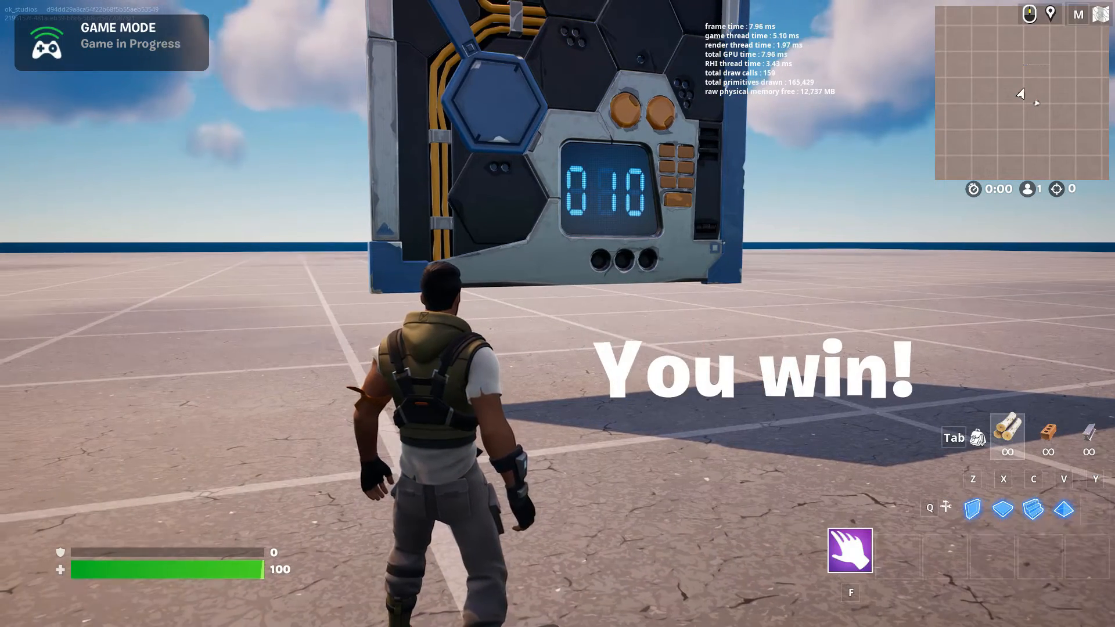
pyautogui.press('w')
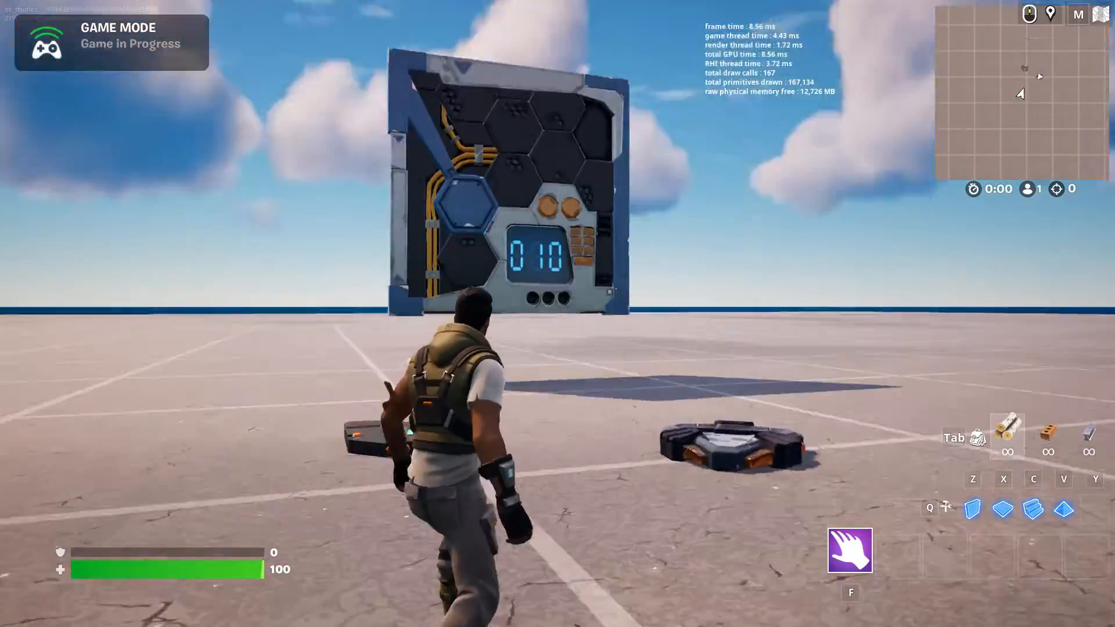
pyautogui.press('w')
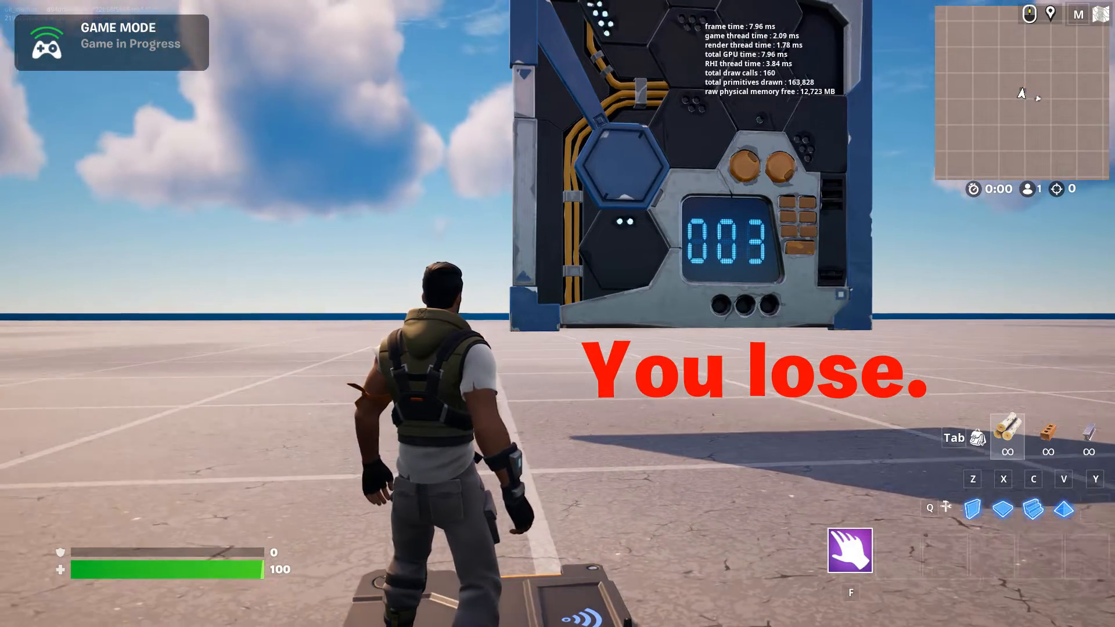
pyautogui.press('w')
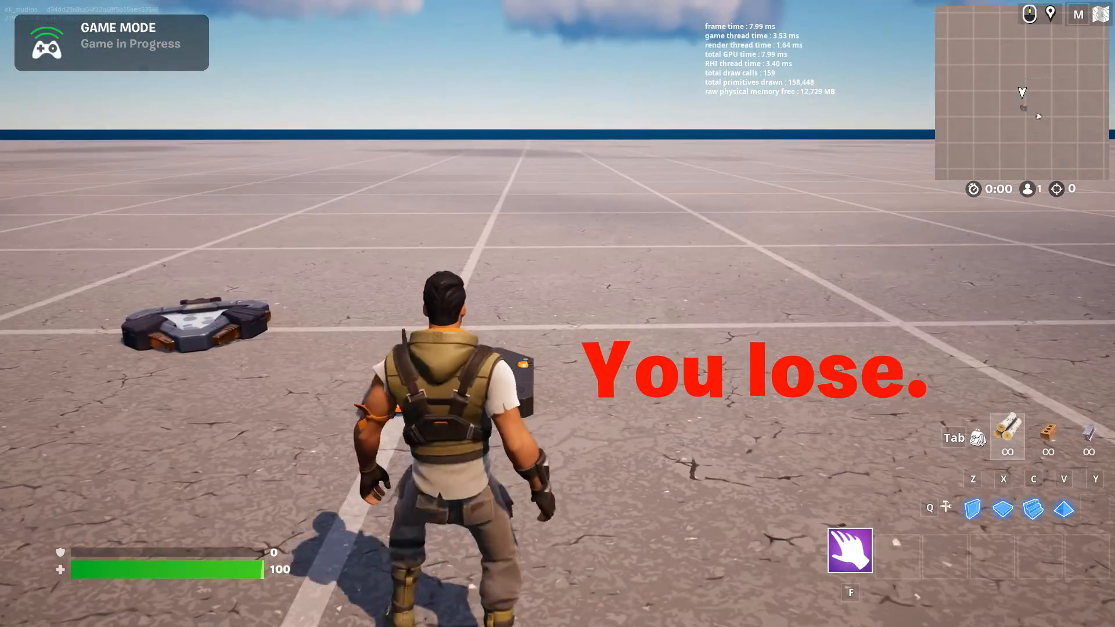
pyautogui.press('w')
pyautogui.press('w')
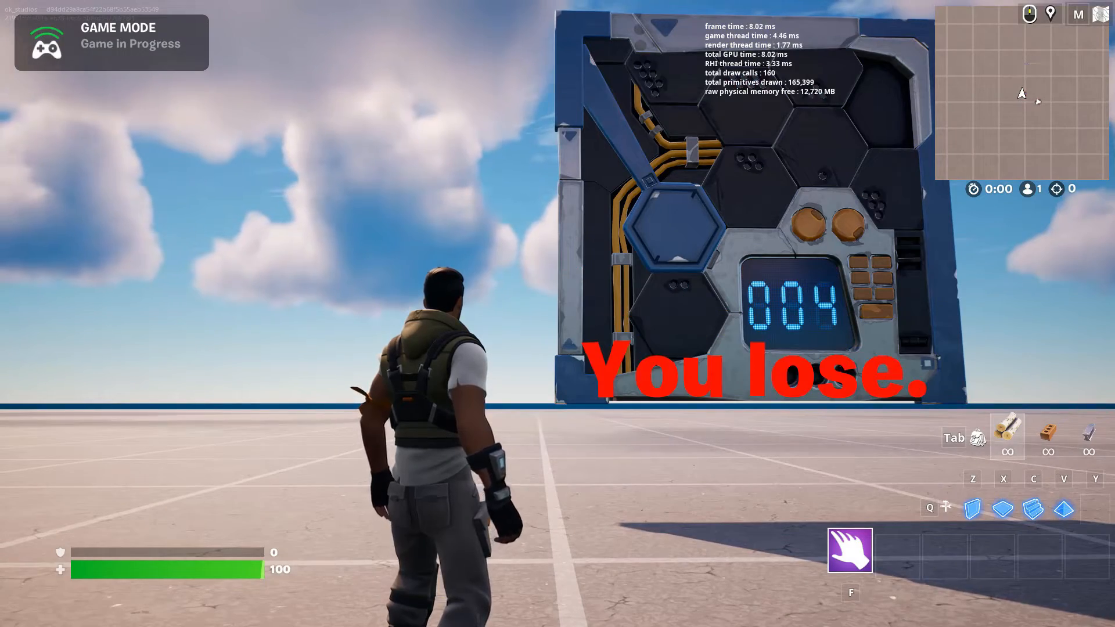
pyautogui.press('w')
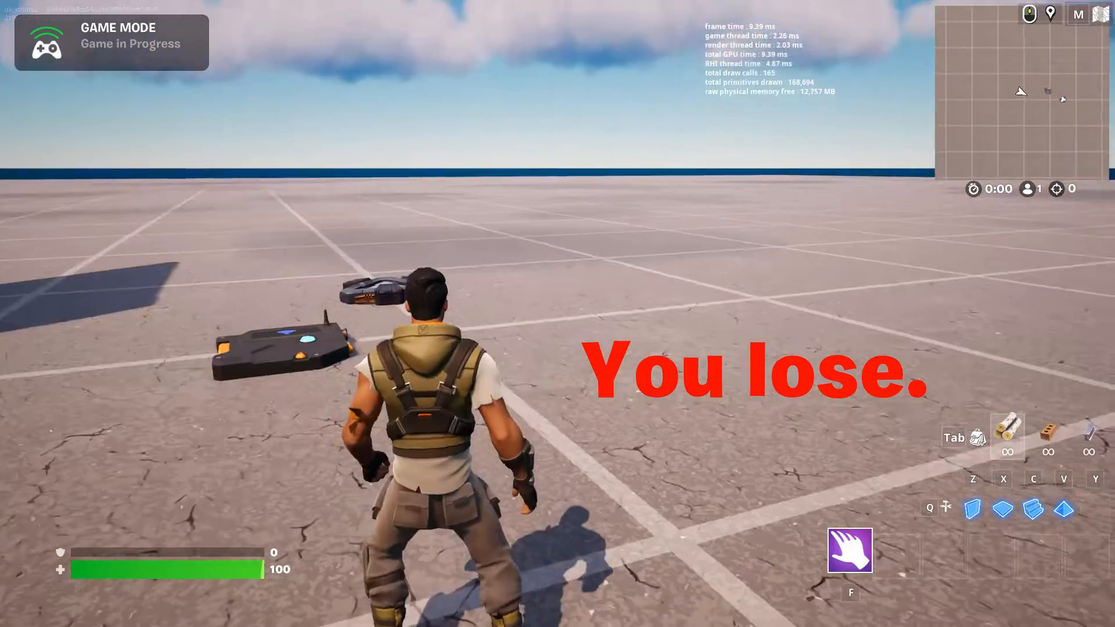
pyautogui.press('w')
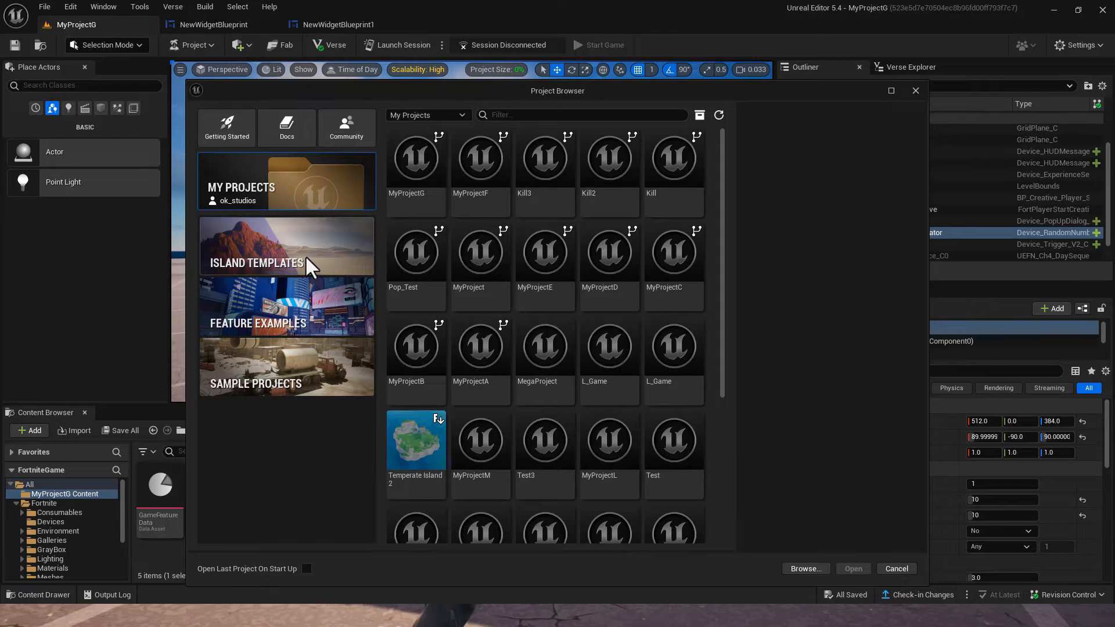
# Step: Create a new project from the Blank island template with the default project settings
pyautogui.click(302, 249)
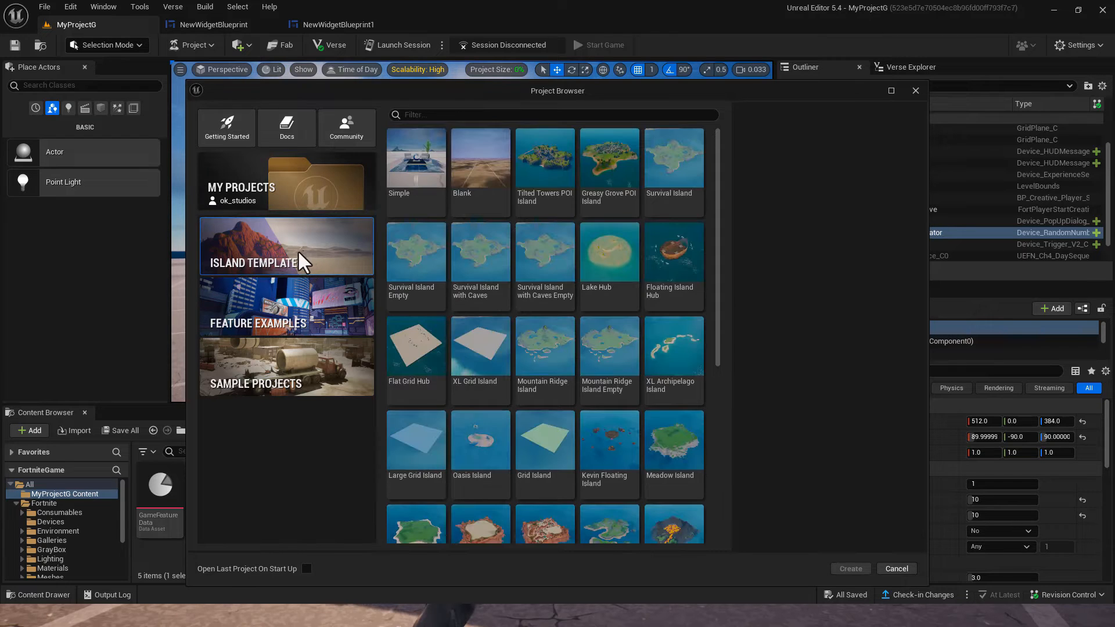
pyautogui.click(478, 189)
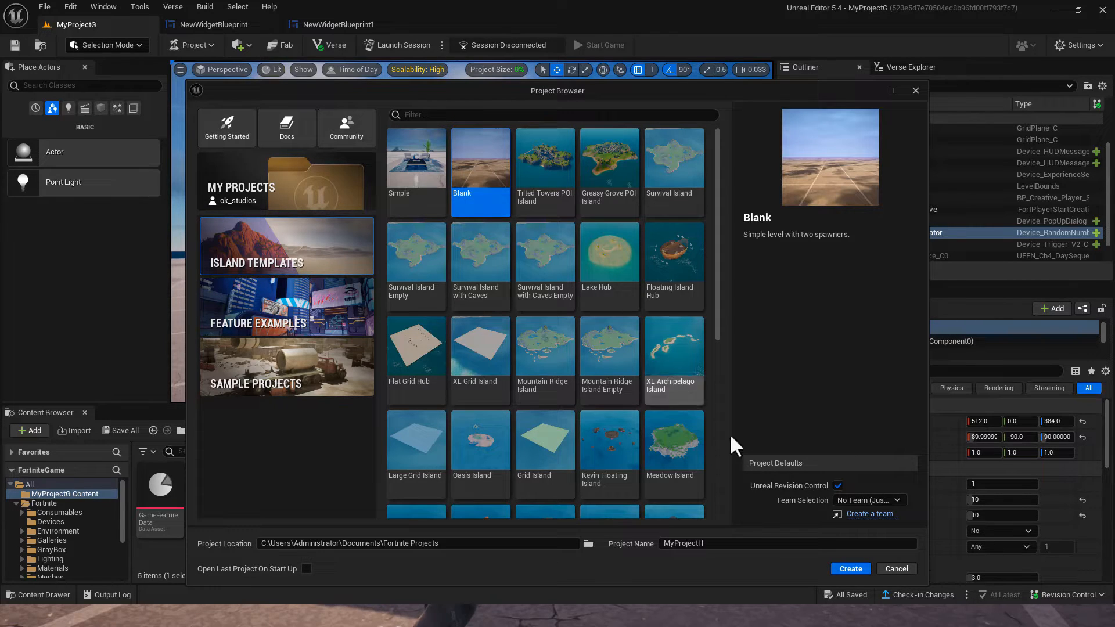
pyautogui.click(851, 569)
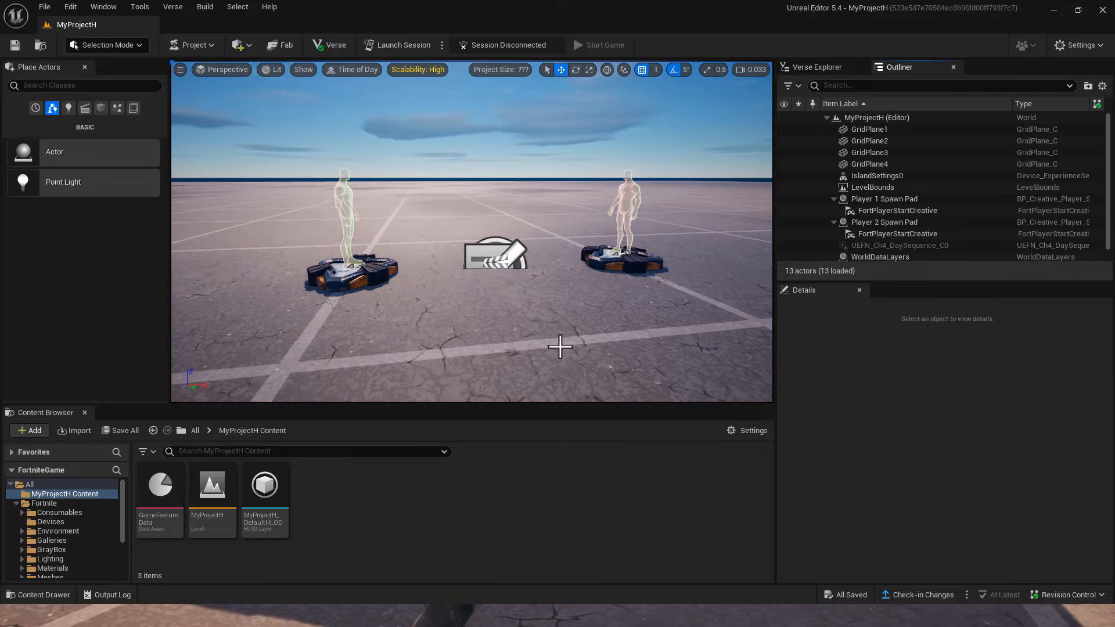
# Step: Delete the Player 2 Spawn Pad from the level
pyautogui.moveTo(608, 278); pyautogui.dragTo(599, 312, button='right')
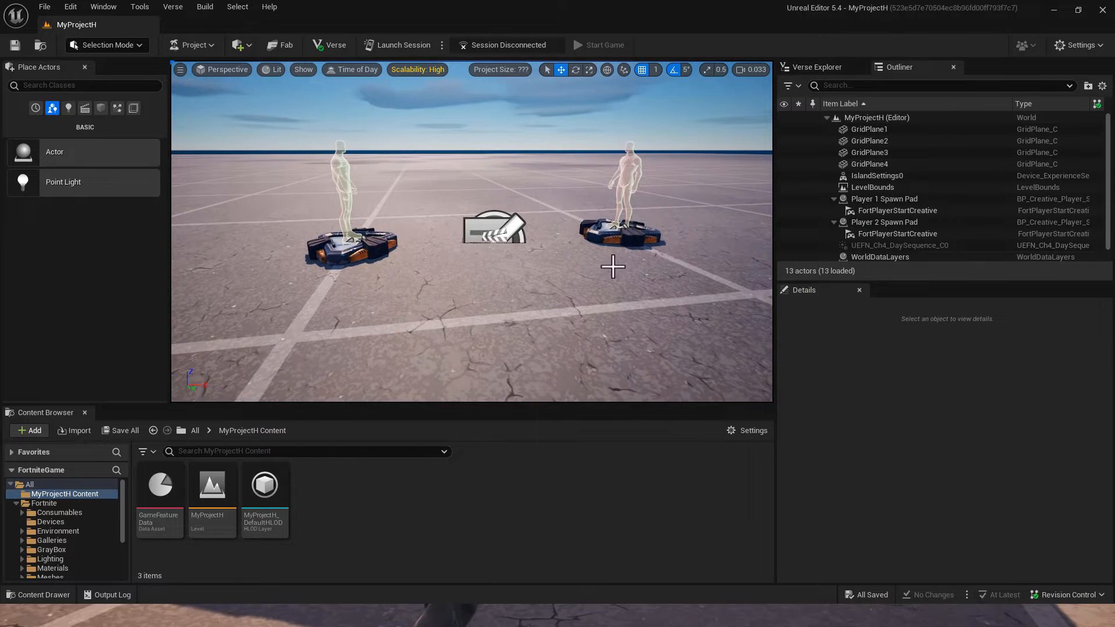
pyautogui.click(622, 243)
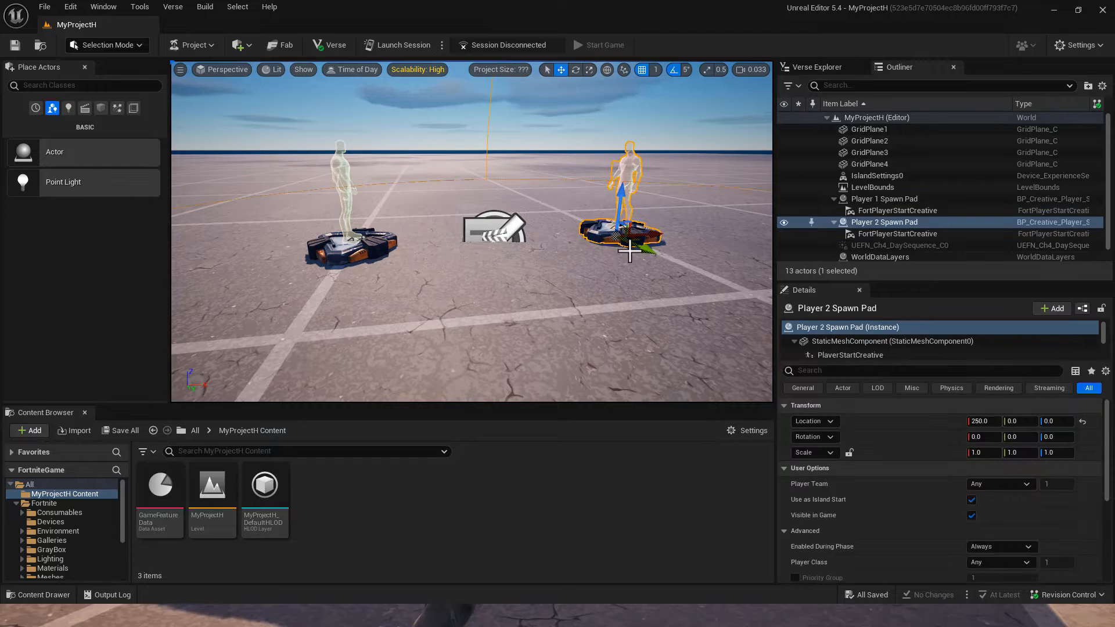
pyautogui.press('Delete')
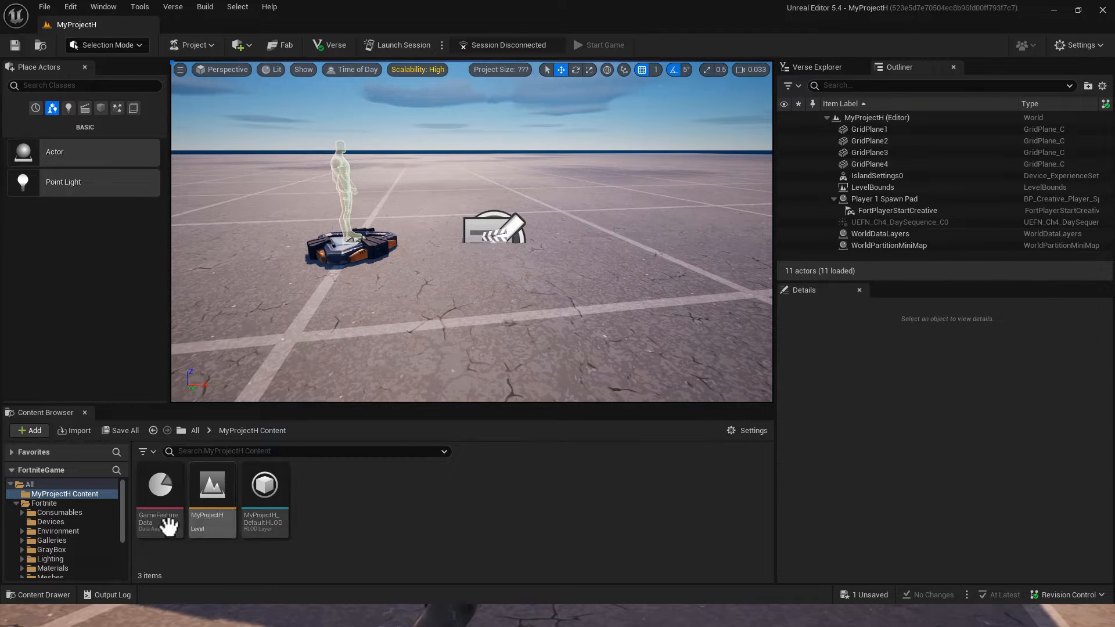
# Step: Find the Random Number Generator among the Fortnite devices with "rand" and place it on the floor at X 512, Y 0
pyautogui.click(64, 523)
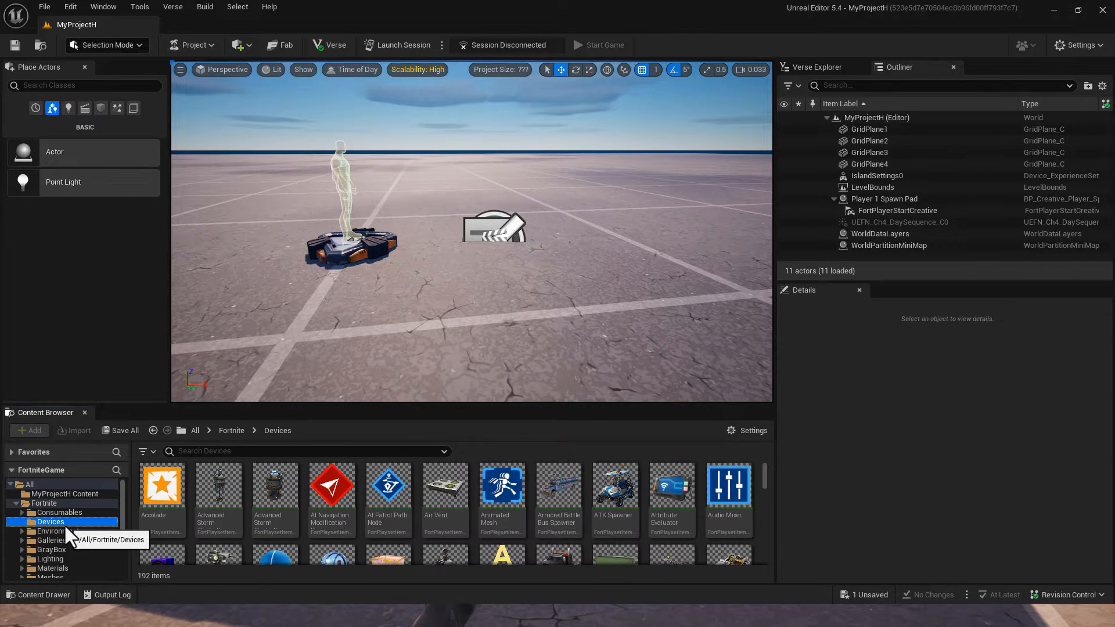
pyautogui.scroll(-1, 450, 507)
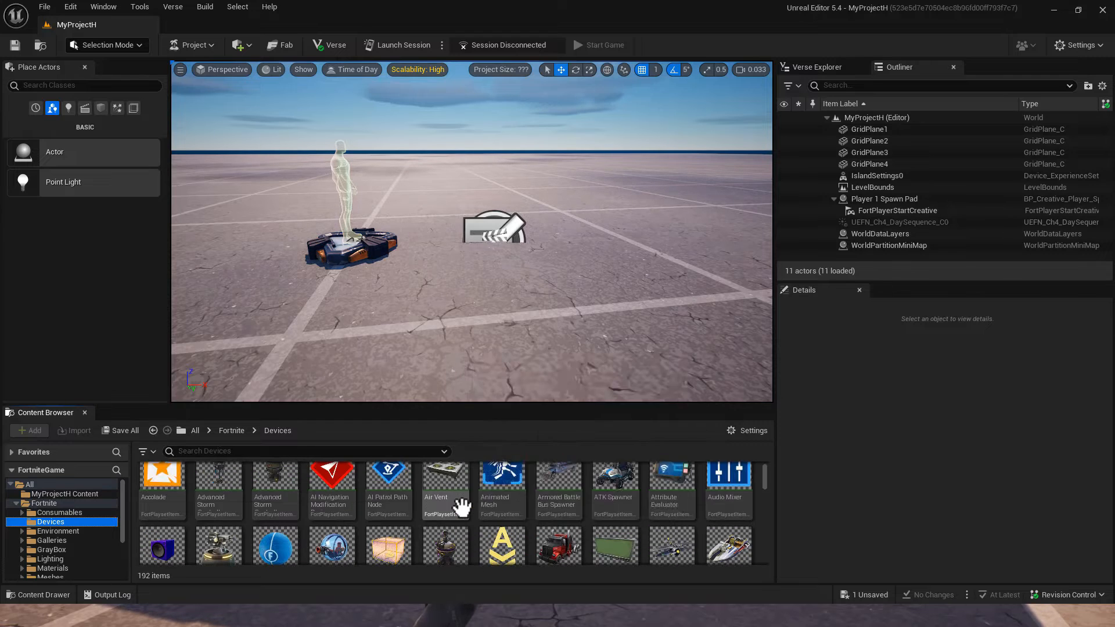
pyautogui.click(255, 452)
pyautogui.write('rand')
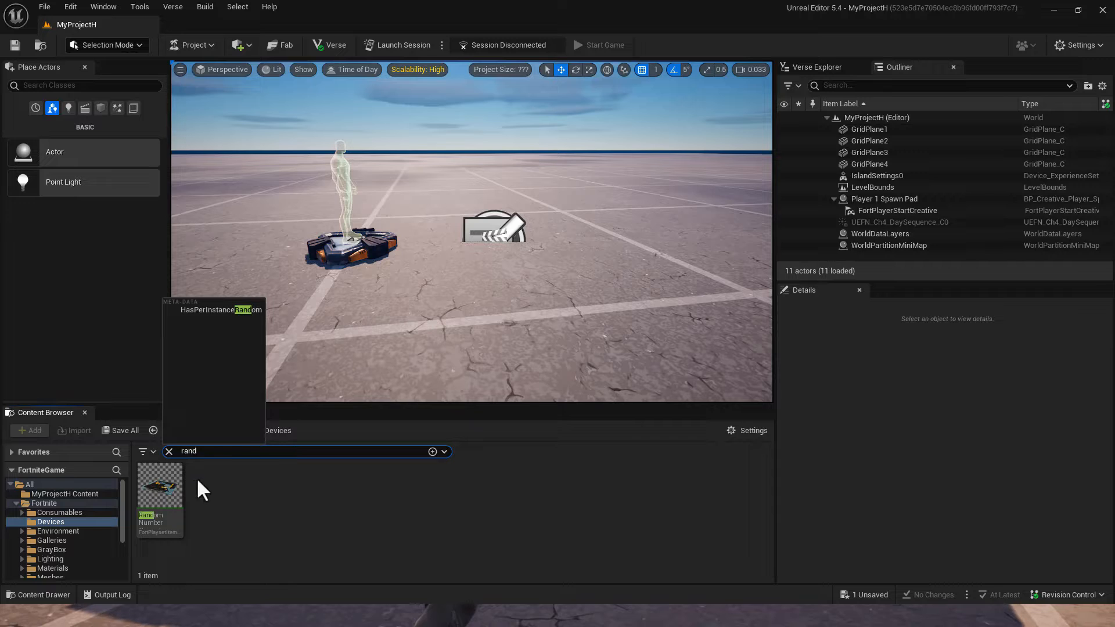
pyautogui.moveTo(162, 486); pyautogui.dragTo(692, 226)
pyautogui.moveTo(675, 319); pyautogui.dragTo(796, 267, button='right')
pyautogui.press('w')
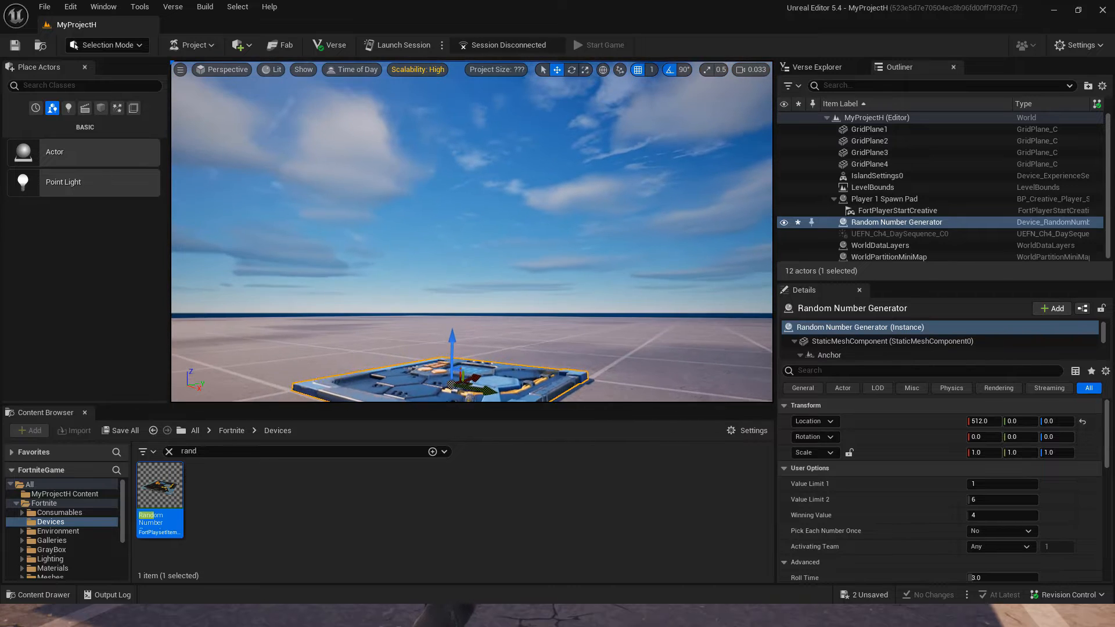
pyautogui.scroll(1, 674, 319)
pyautogui.press('f')
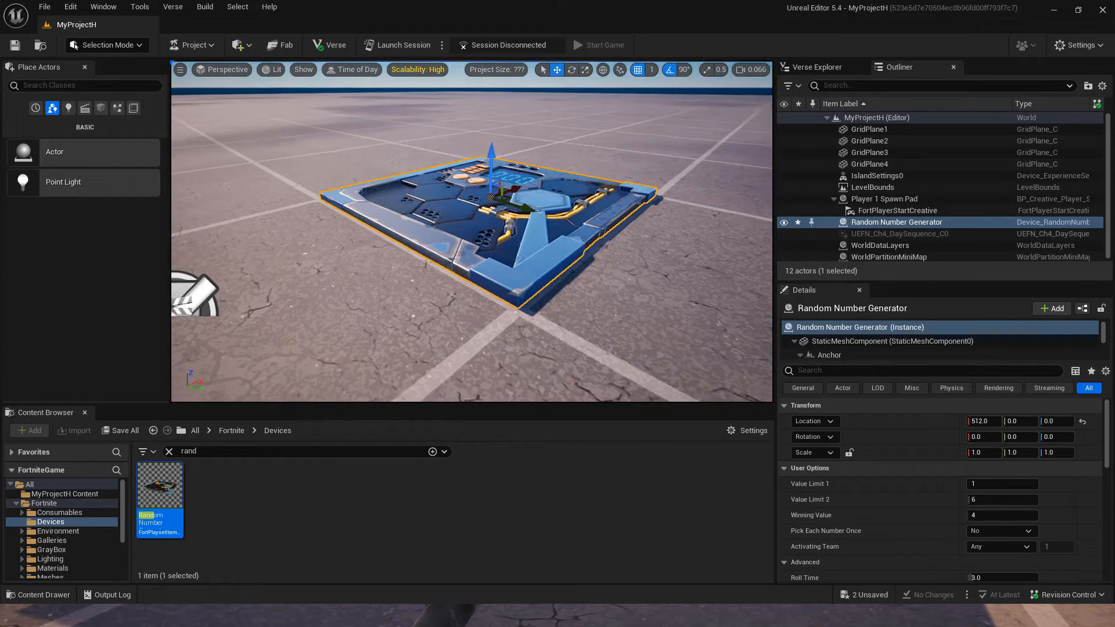
# Step: Rotate the Random Number Generator 180° about its vertical axis and stand it upright with a -90° tilt
pyautogui.press('e')
pyautogui.moveTo(535, 224); pyautogui.dragTo(598, 231)
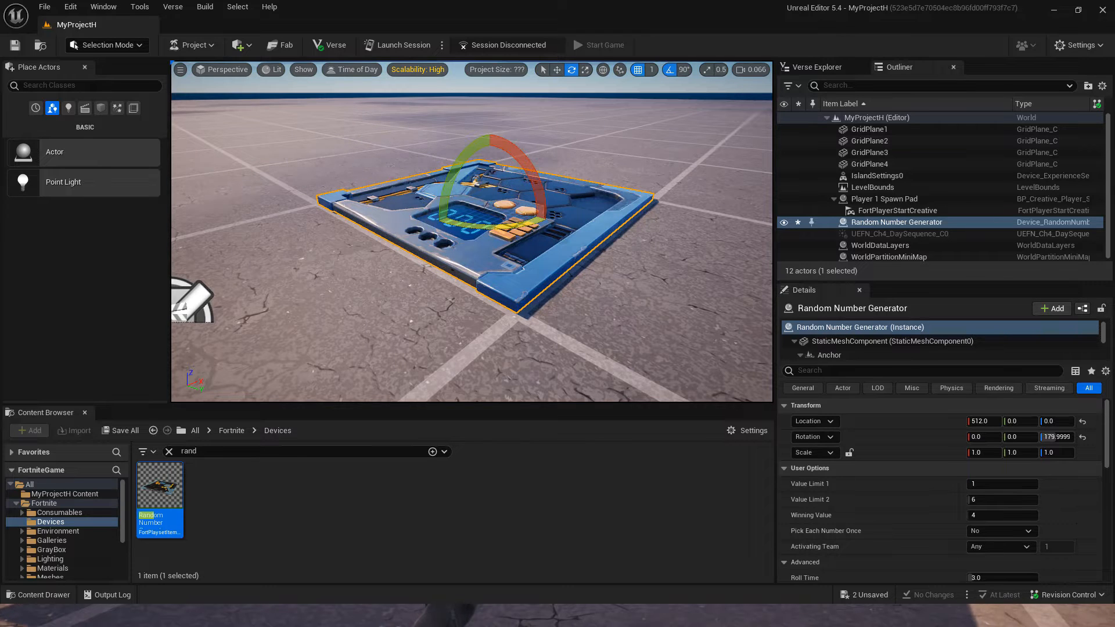
pyautogui.moveTo(464, 157); pyautogui.dragTo(442, 189)
pyautogui.press('r')
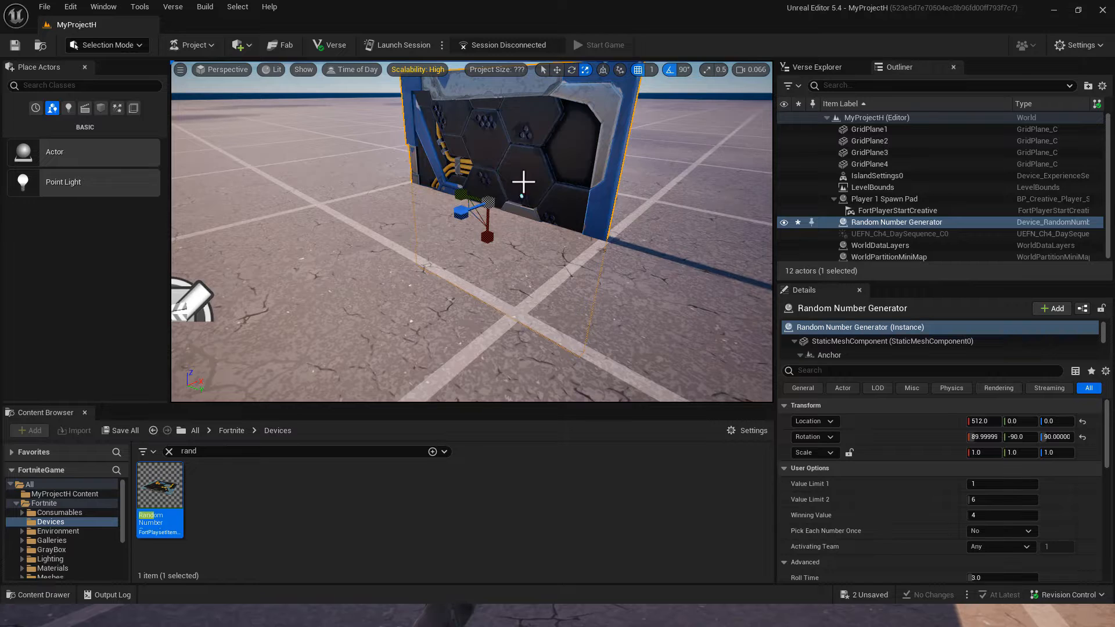
# Step: Raise the upright Random Number Generator above the floor to a Z location of 384
pyautogui.press('f')
pyautogui.press('w')
pyautogui.moveTo(457, 282); pyautogui.dragTo(498, 81)
pyautogui.moveTo(517, 300); pyautogui.dragTo(498, 277, button='right')
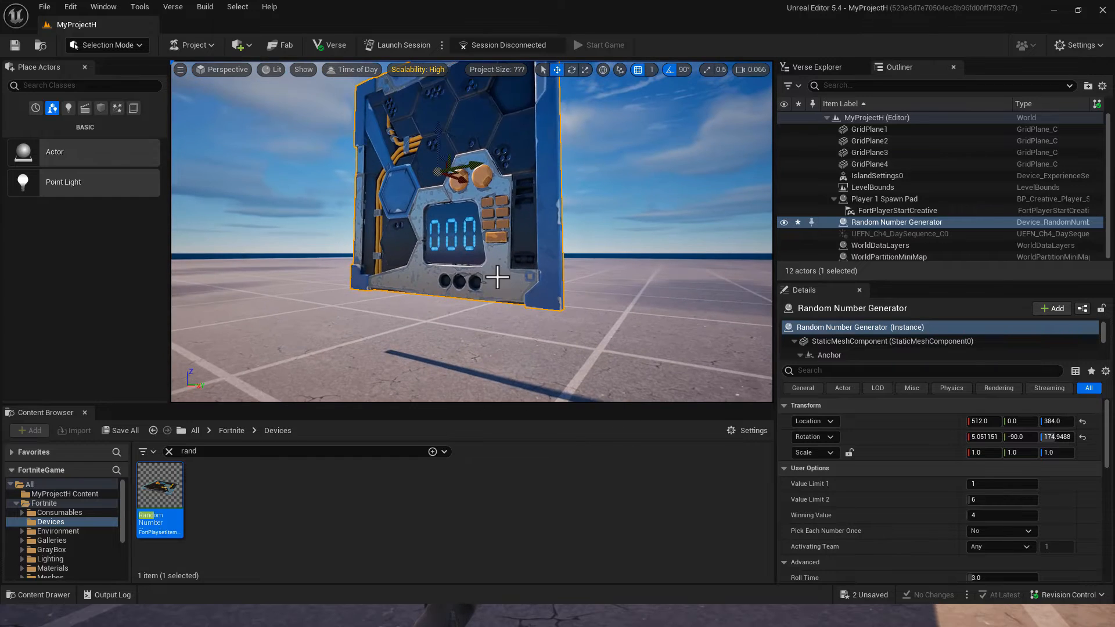
pyautogui.scroll(-4, 491, 280)
# Step: Find the Trigger device with "trigg" and place it on the floor before the number generator at about X 125, Y -337
pyautogui.moveTo(213, 455); pyautogui.dragTo(36, 418)
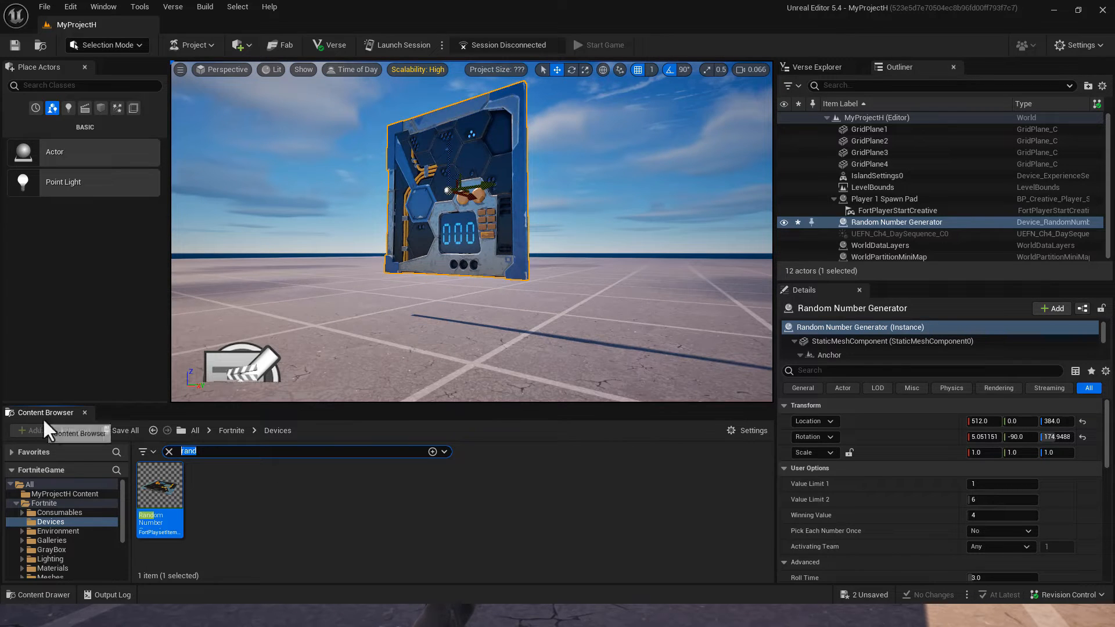
pyautogui.write('trigg')
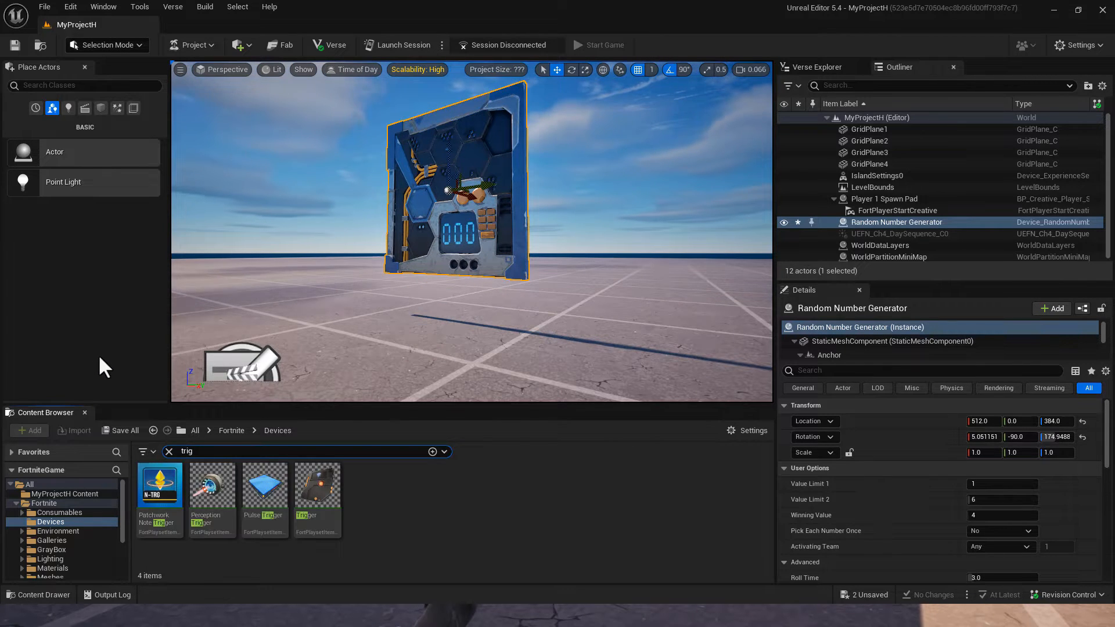
pyautogui.moveTo(319, 499); pyautogui.dragTo(238, 328)
pyautogui.moveTo(349, 363)
pyautogui.mouseDown(button='right')
pyautogui.moveTo(302, 383)
pyautogui.moveTo(332, 363)
pyautogui.moveTo(359, 380)
pyautogui.moveTo(328, 372)
pyautogui.mouseUp(button='right')
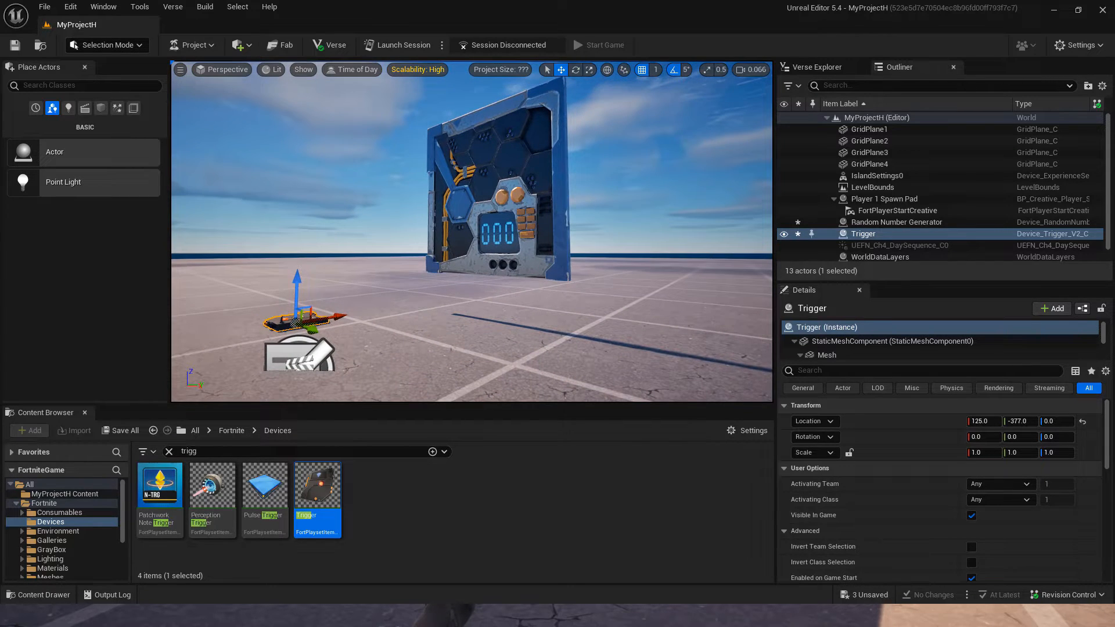
pyautogui.moveTo(329, 372); pyautogui.dragTo(326, 377, button='right')
pyautogui.moveTo(328, 339); pyautogui.dragTo(336, 345, button='right')
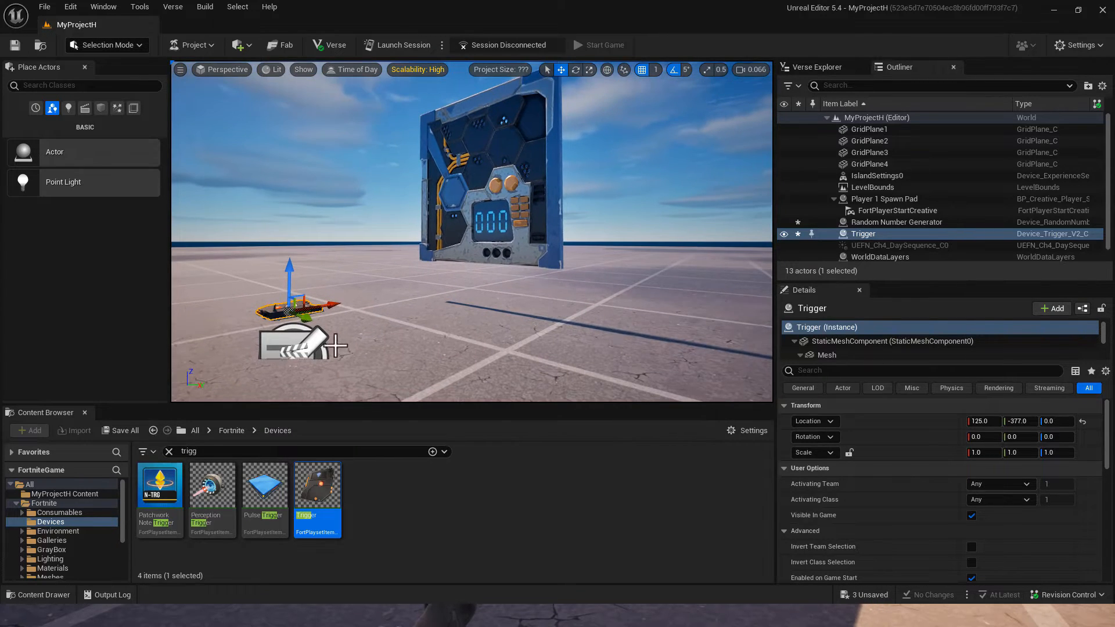
pyautogui.moveTo(307, 321)
pyautogui.mouseDown()
pyautogui.moveTo(323, 327)
pyautogui.moveTo(312, 323)
pyautogui.mouseUp()
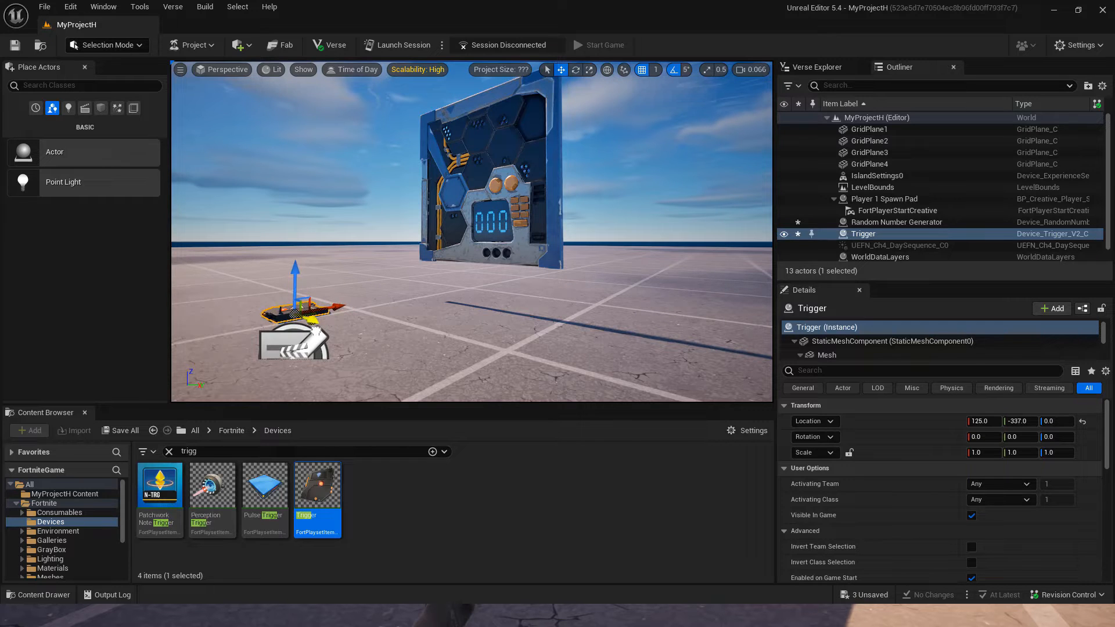
# Step: Find the Billboard device with "bill", place it near the trigger at about X 127, Y -632, Z 108, and rotate it to -185° about Z
pyautogui.click(186, 452)
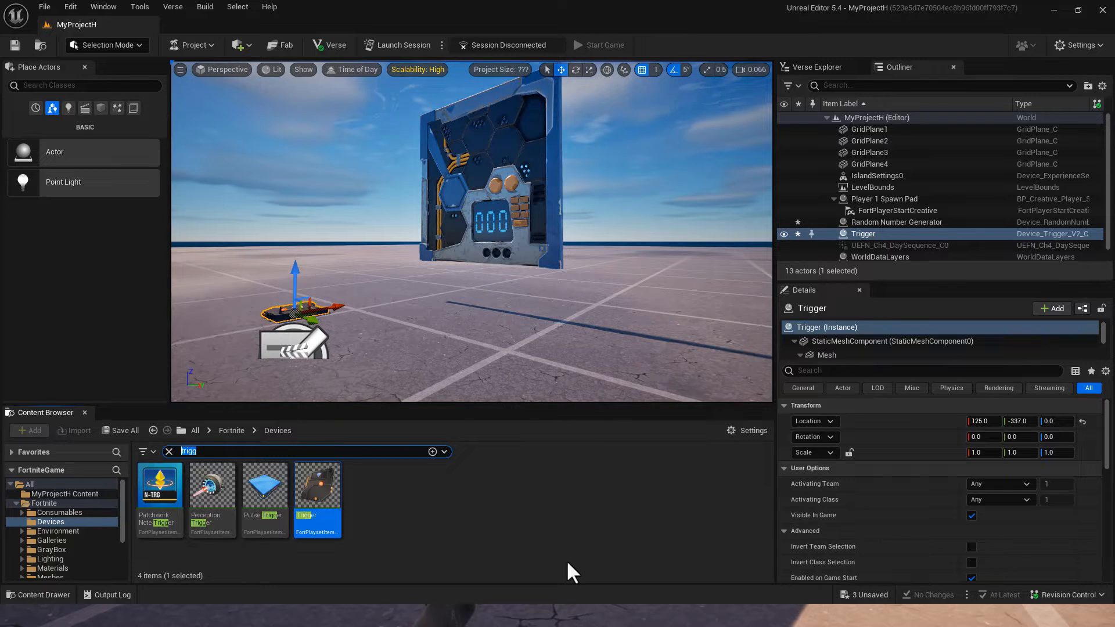
pyautogui.press('BackSpace')
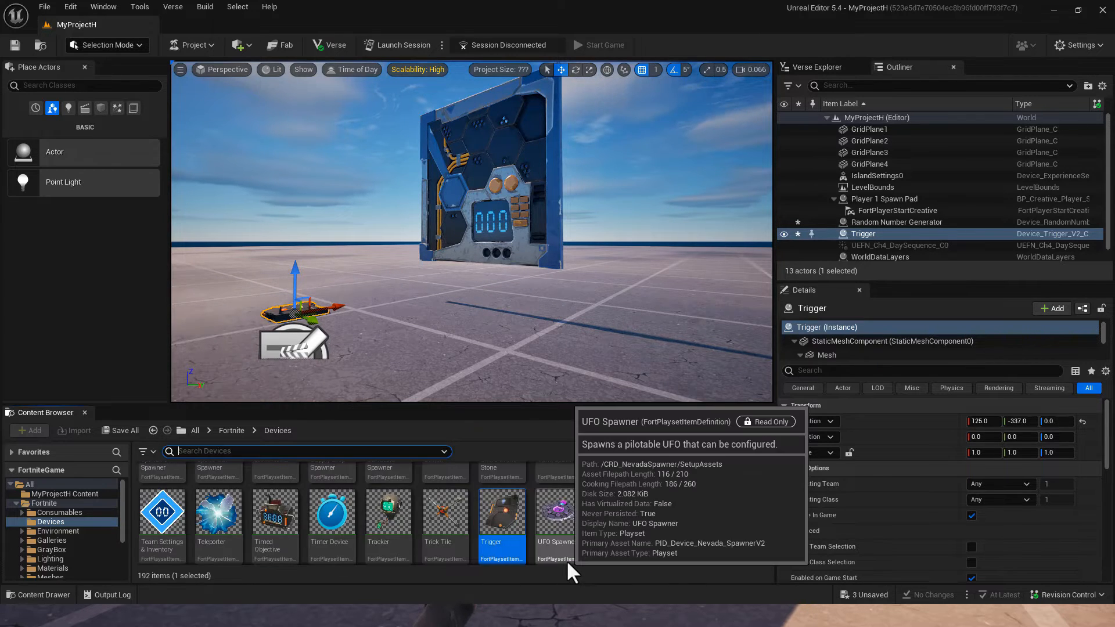
pyautogui.write('bill')
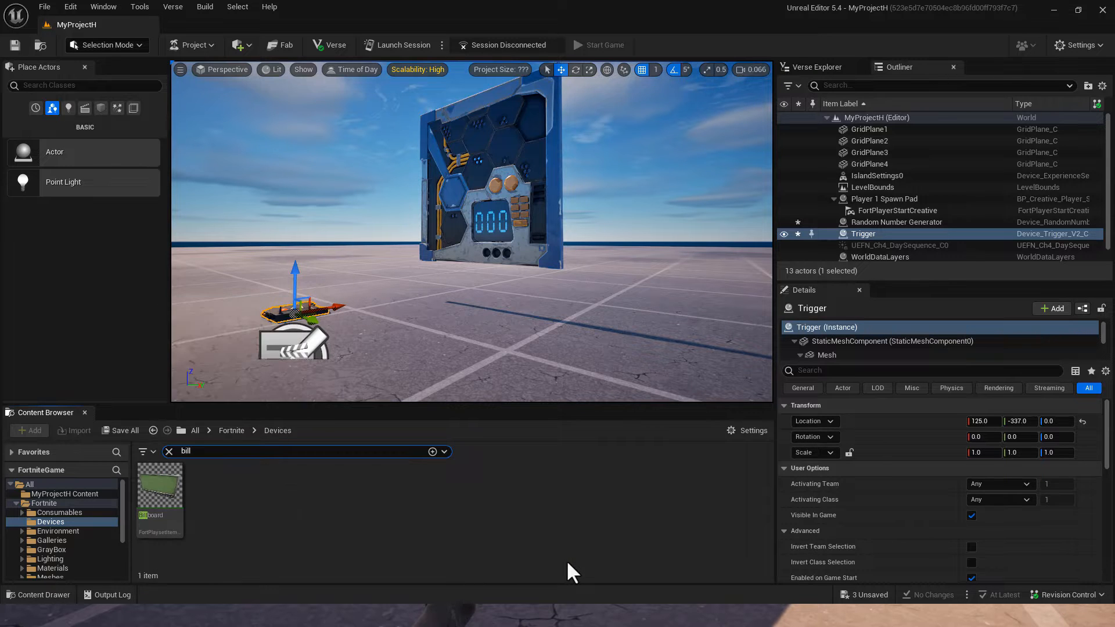
pyautogui.moveTo(167, 486); pyautogui.dragTo(212, 268)
pyautogui.press('e')
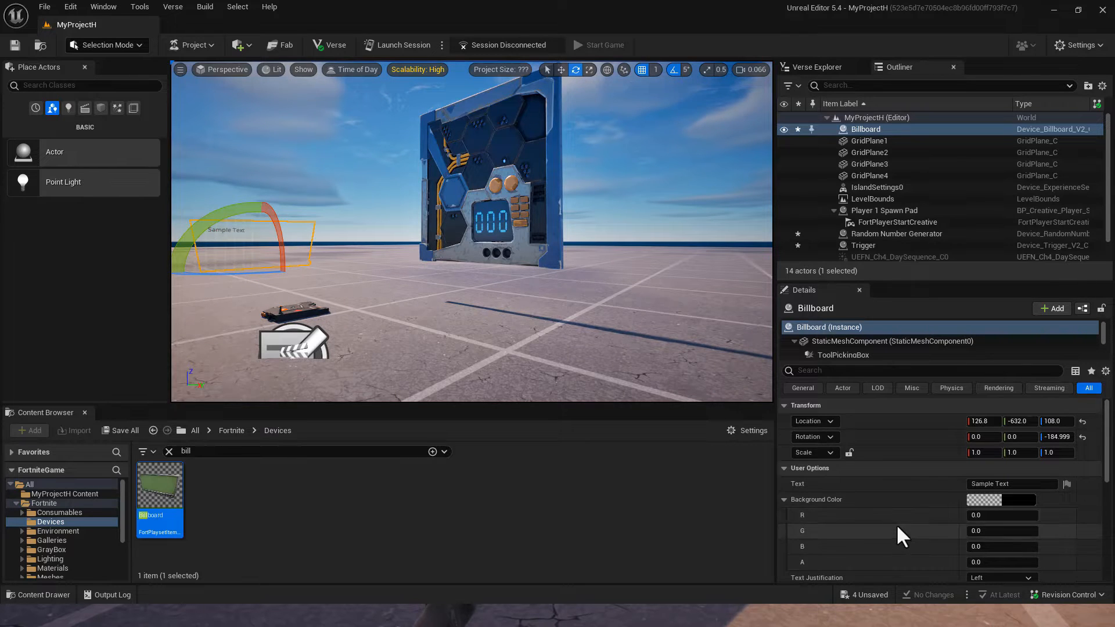
# Step: Set the Billboard's text color to black (000000FF)
pyautogui.scroll(-3, 894, 521)
pyautogui.scroll(-1, 894, 522)
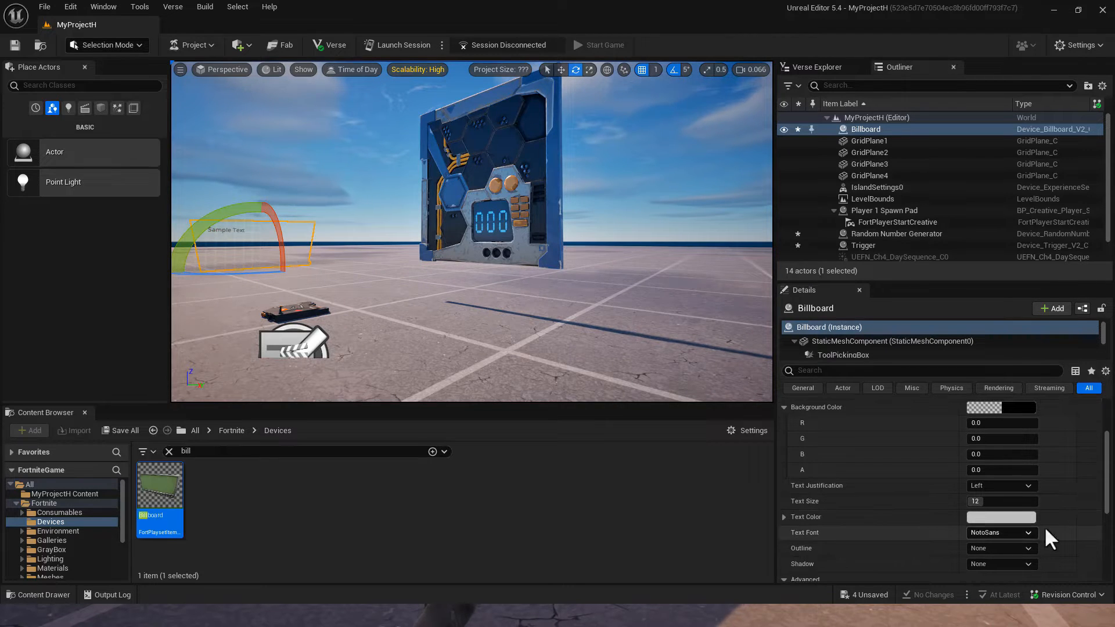
pyautogui.click(995, 517)
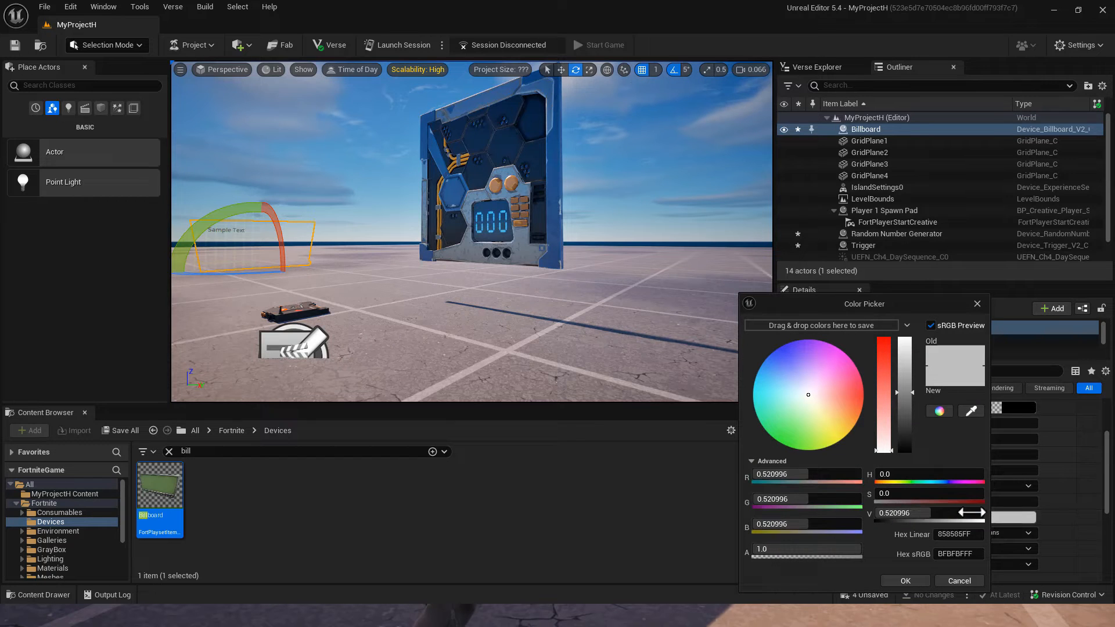
pyautogui.moveTo(906, 392); pyautogui.dragTo(912, 471)
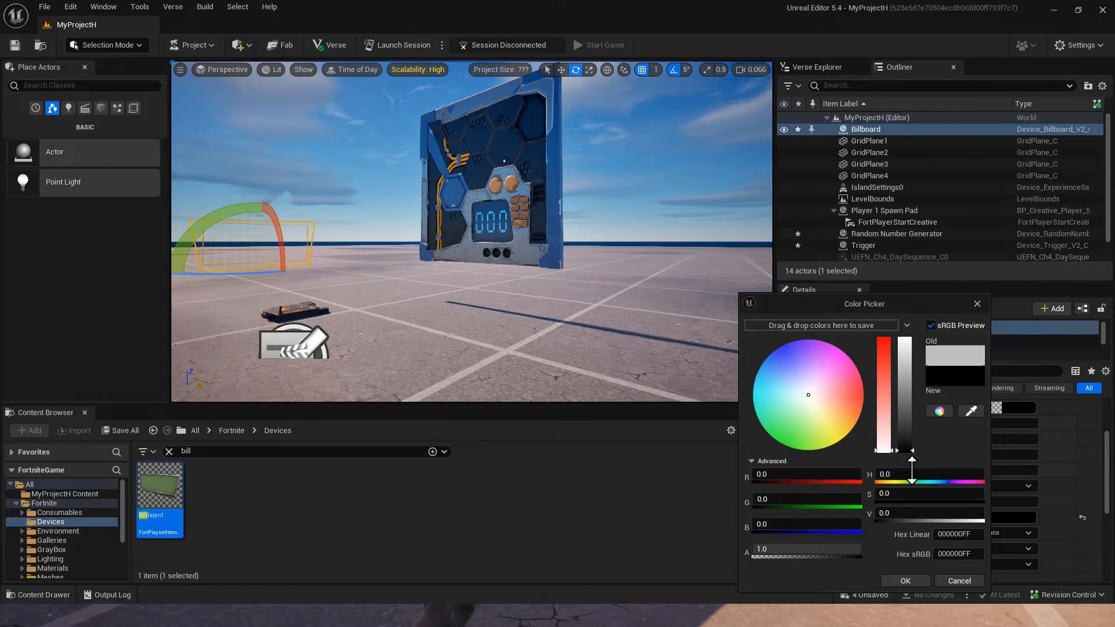
pyautogui.click(904, 579)
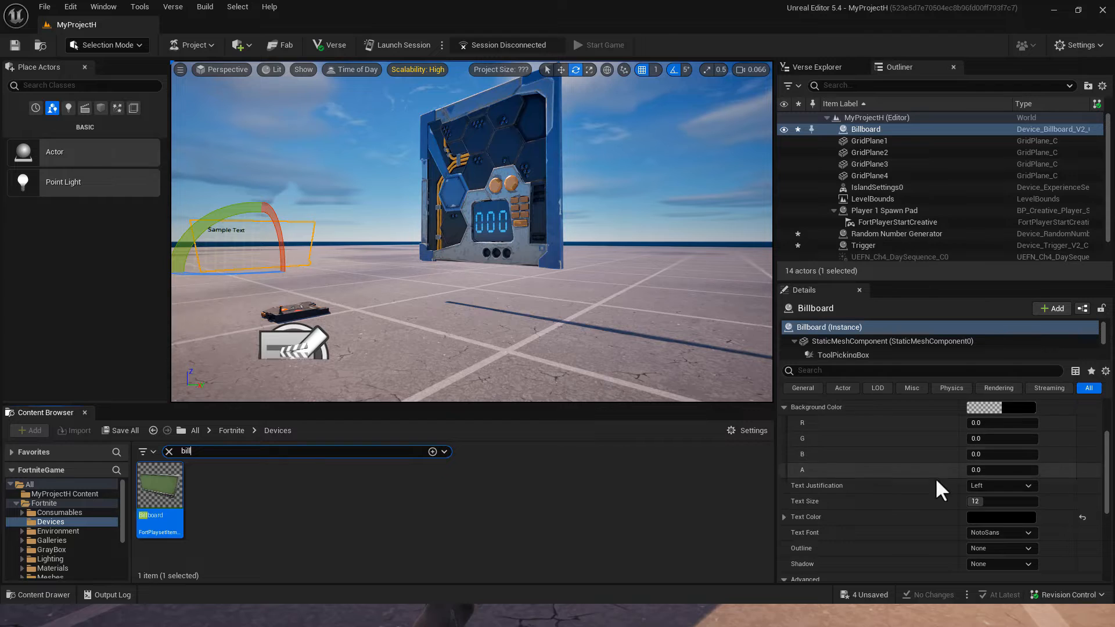
# Step: Replace the Billboard's sample text with "Guess the number or die!" followed by a blank line
pyautogui.scroll(3, 929, 480)
pyautogui.click(1011, 484)
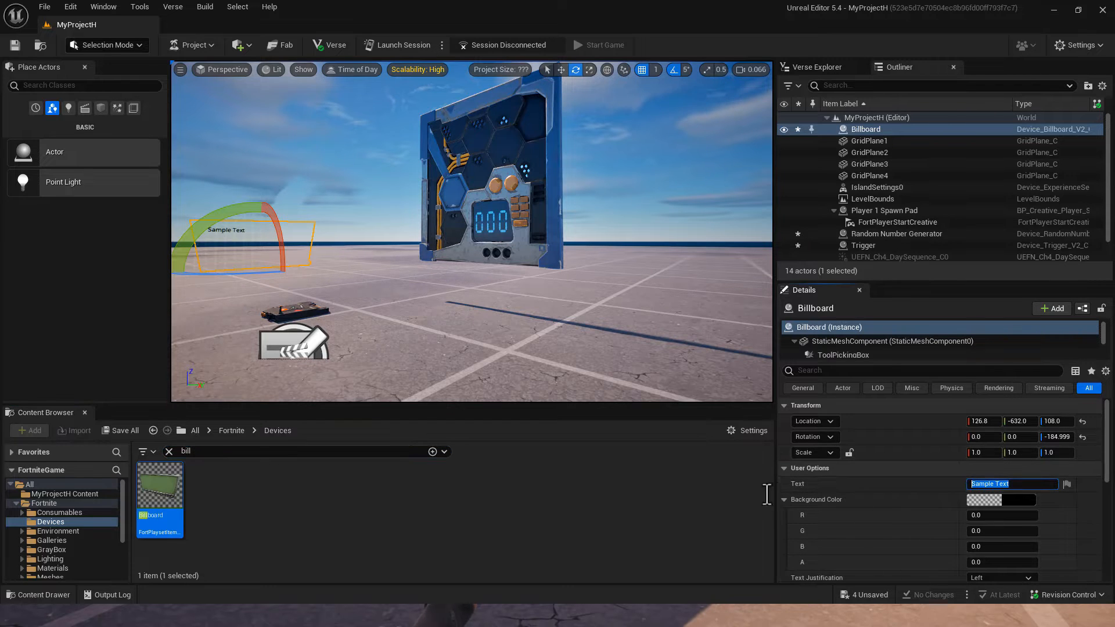
pyautogui.write('Gues')
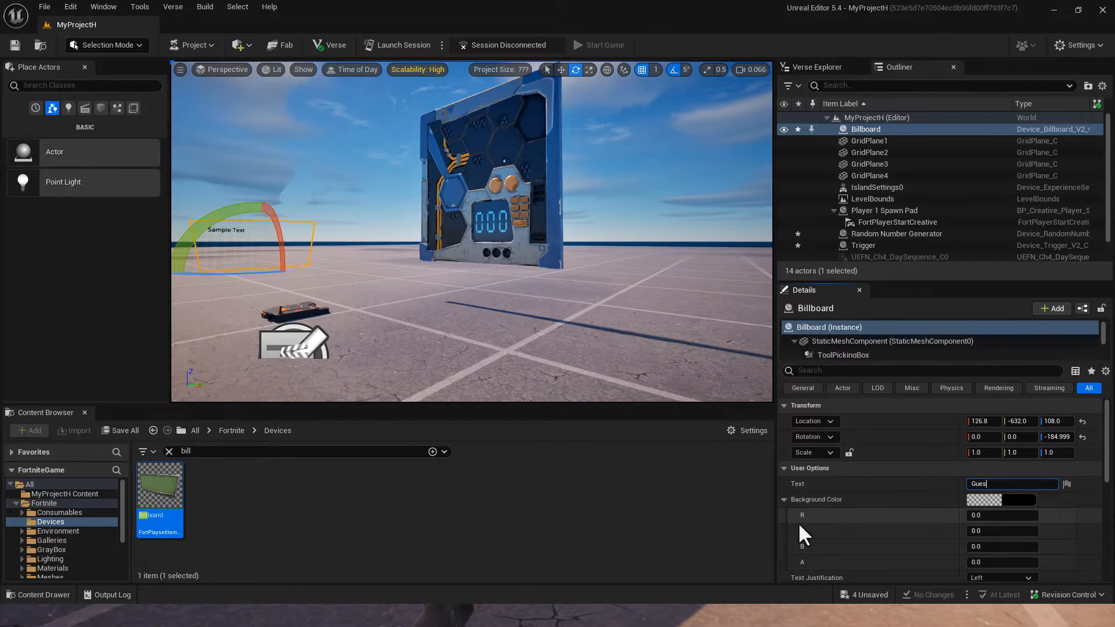
pyautogui.write('s the number')
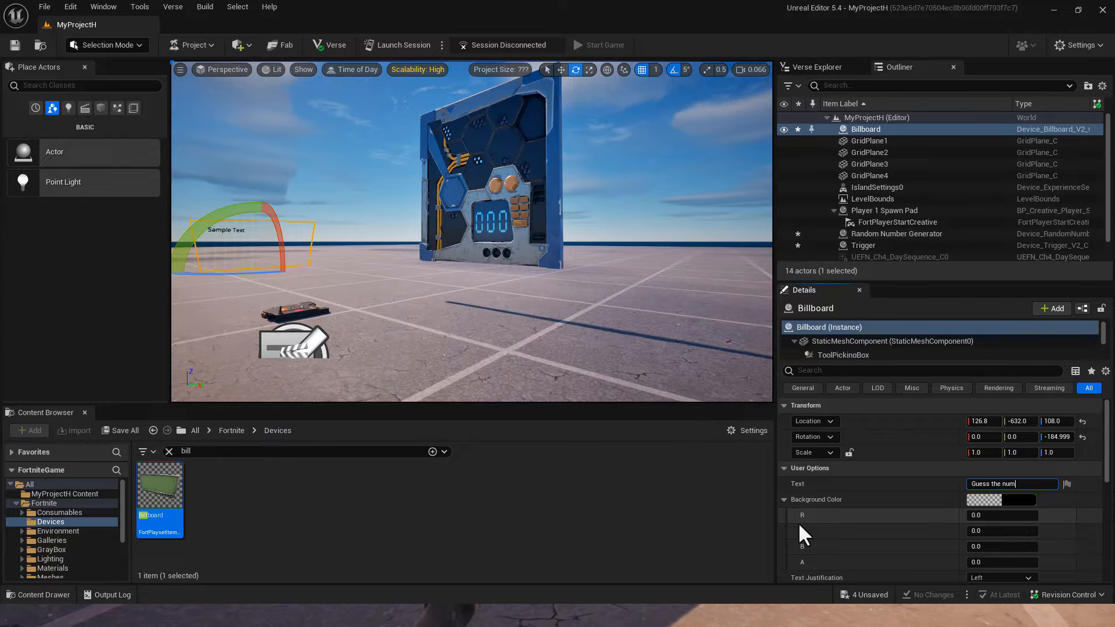
pyautogui.write('die!')
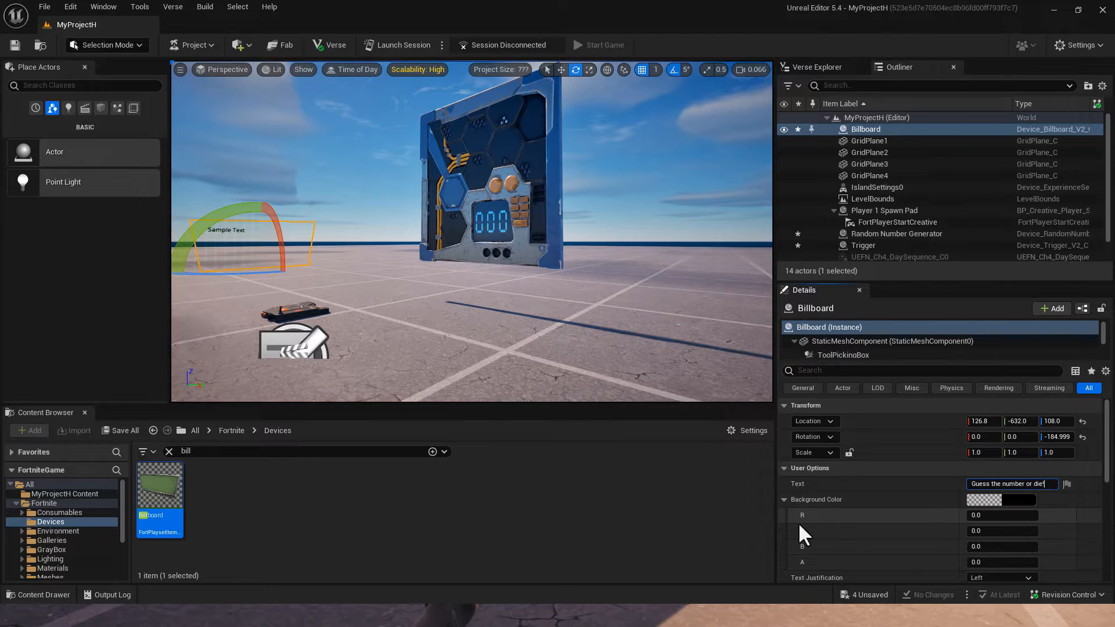
pyautogui.press('Return')
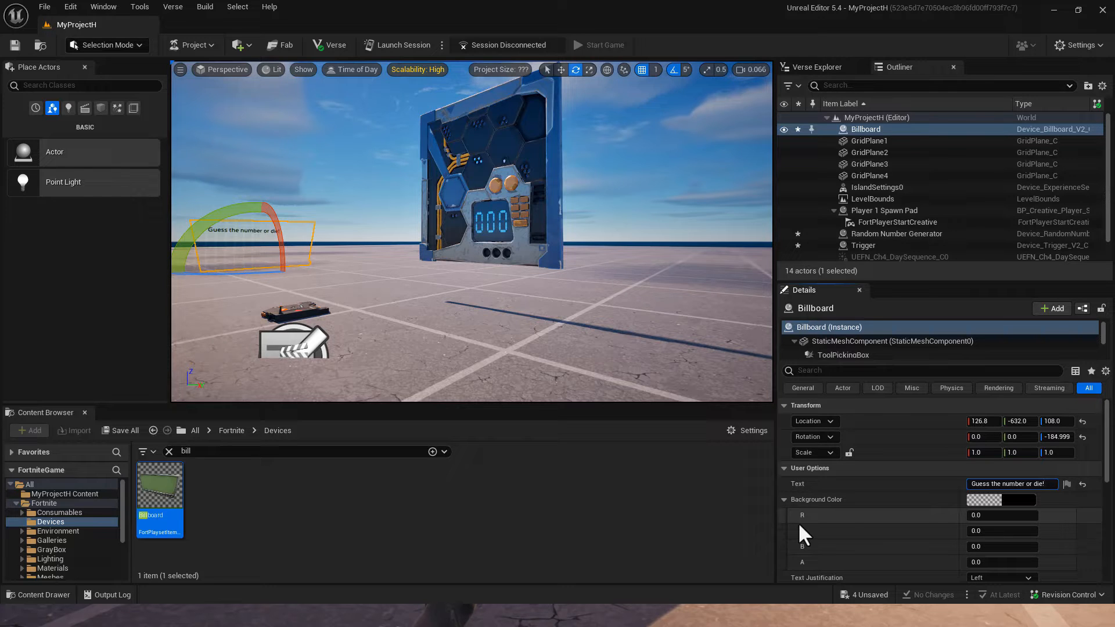
pyautogui.hotkey('shift', 'Return')
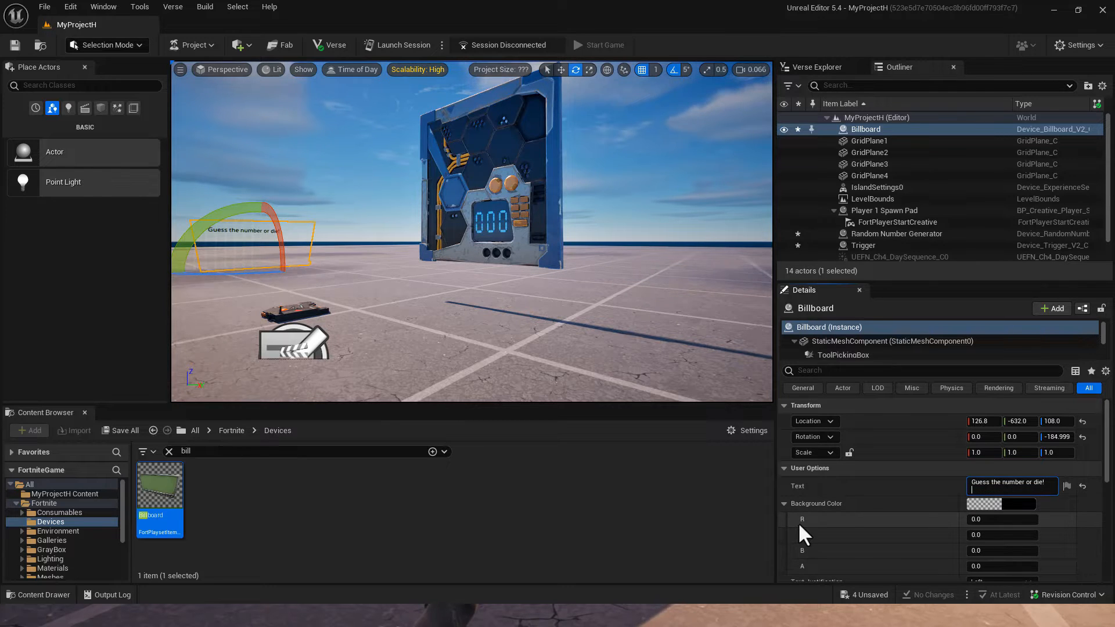
pyautogui.hotkey('shift', 'Return')
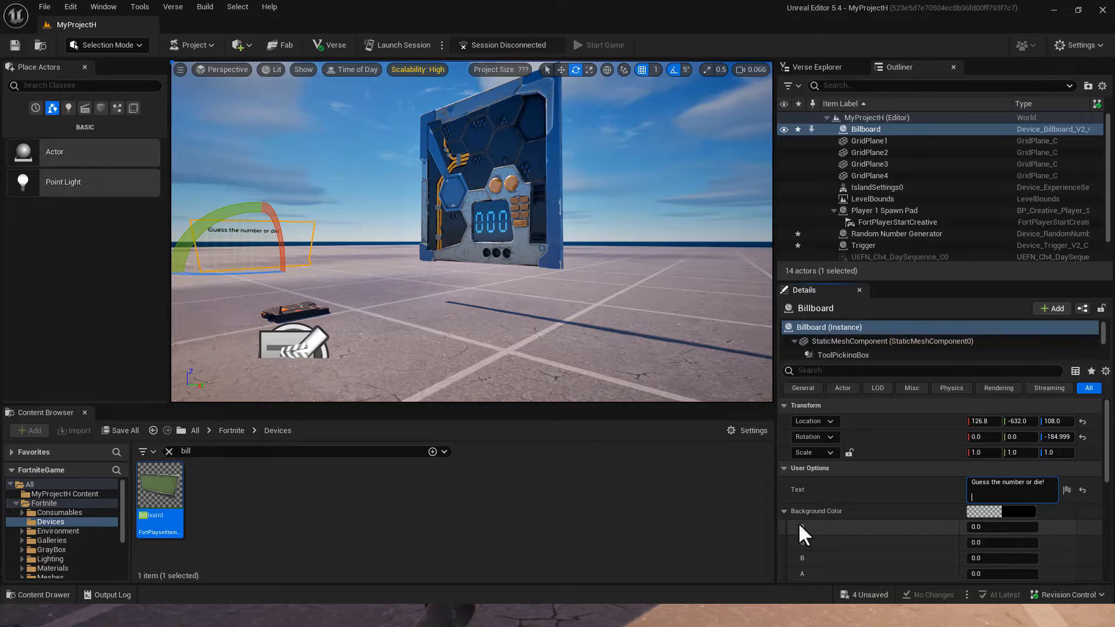
pyautogui.write('Take a guess and see')
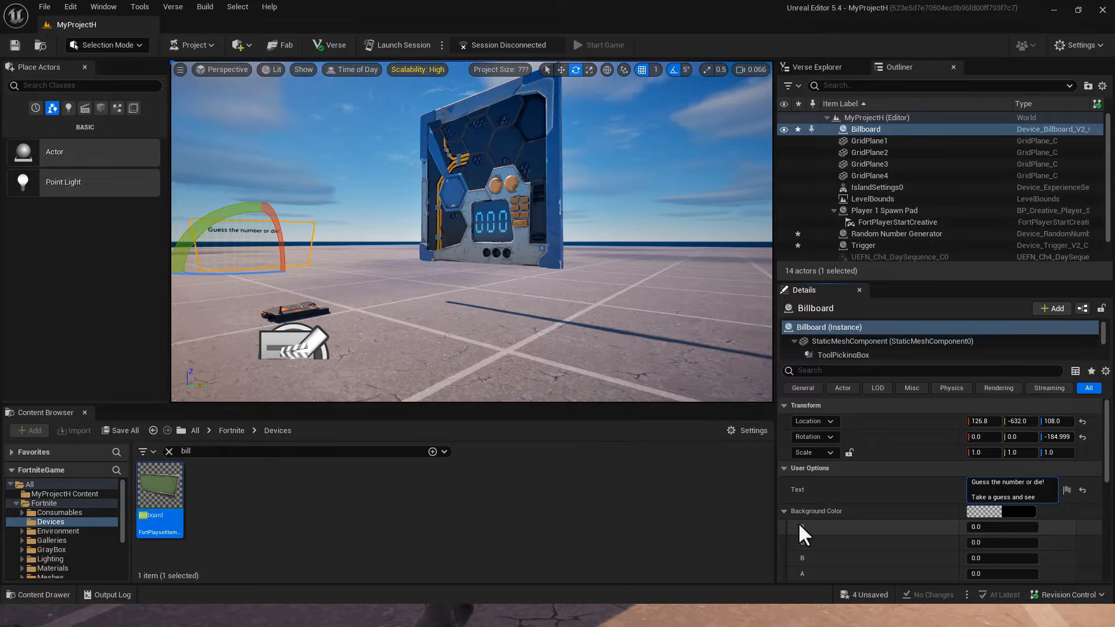
pyautogui.press('BackSpace')
pyautogui.press('BackSpace')
pyautogui.press('BackSpace')
pyautogui.press('BackSpace')
pyautogui.press('BackSpace')
pyautogui.press('BackSpace')
pyautogui.press('BackSpace')
pyautogui.press('BackSpace')
pyautogui.press('BackSpace')
pyautogui.press('BackSpace')
pyautogui.press('BackSpace')
pyautogui.press('BackSpace')
pyautogui.press('BackSpace')
pyautogui.press('BackSpace')
pyautogui.press('BackSpace')
pyautogui.press('BackSpace')
pyautogui.press('BackSpace')
pyautogui.press('BackSpace')
pyautogui.press('BackSpace')
# Step: Complete the Billboard text with a final line reading "Step on the triiger to try your luck!"
pyautogui.write('Step on the tr')
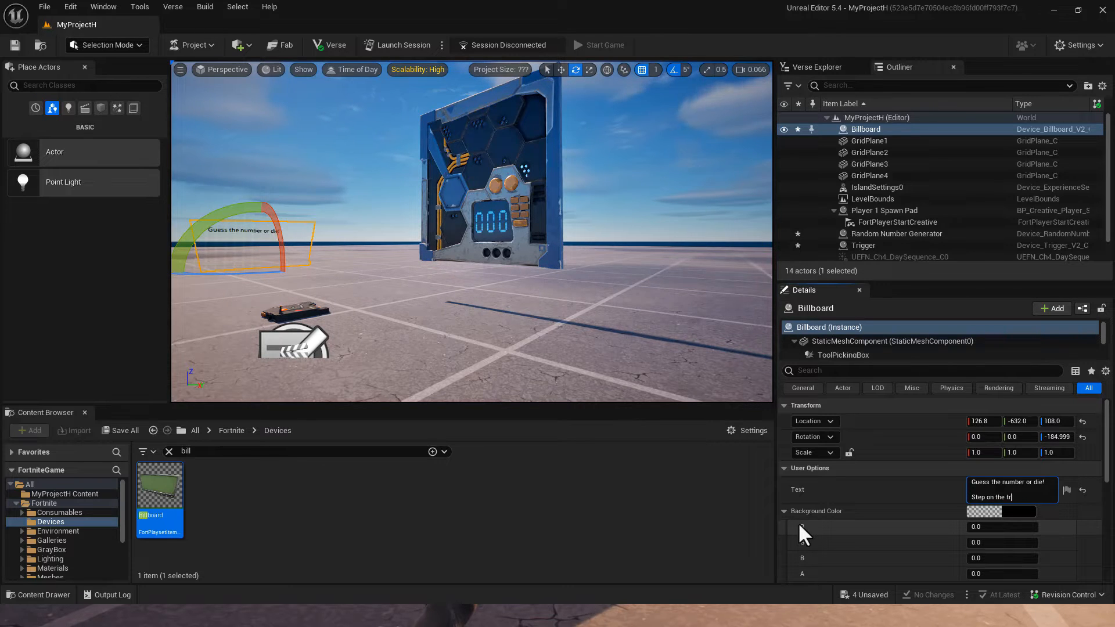
pyautogui.write('iiger to try your luck!')
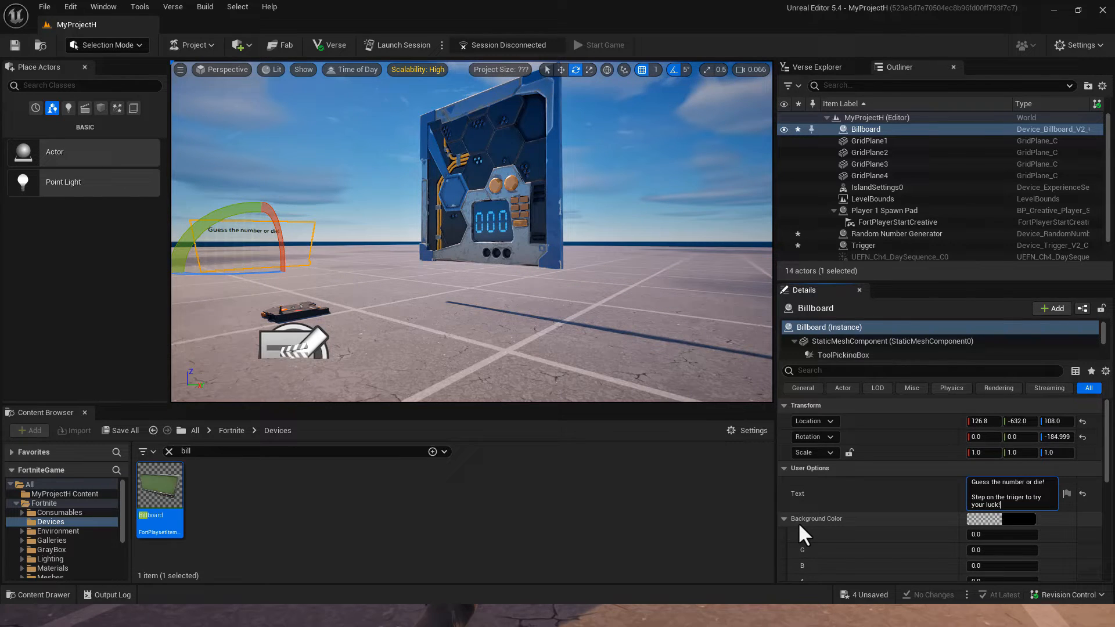
pyautogui.press('Return')
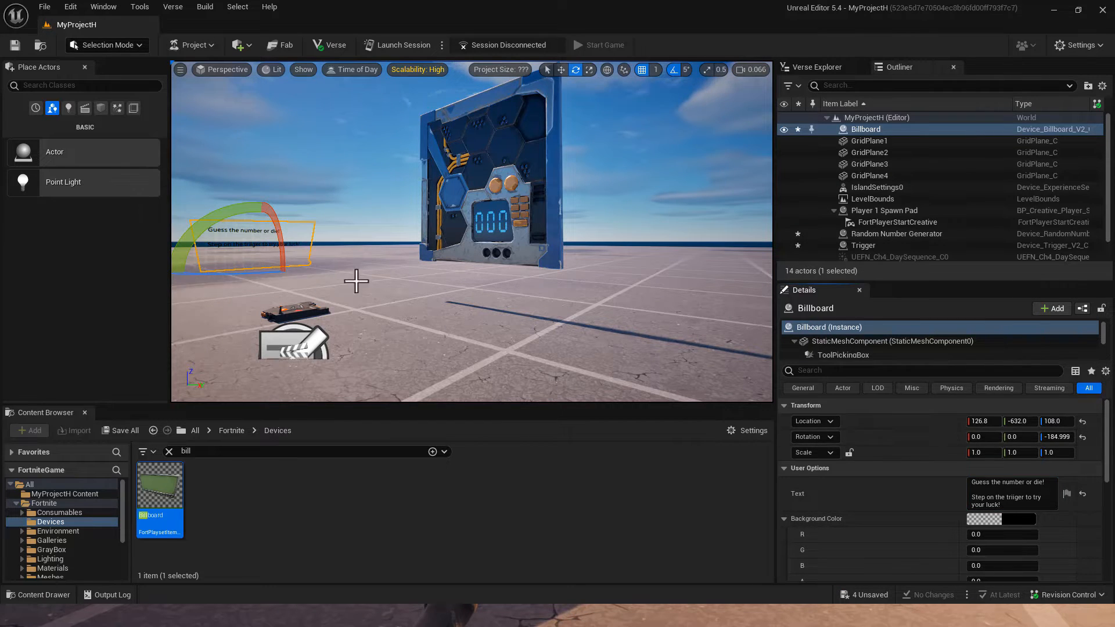
# Step: Examine the Billboard's two lines of text up close and its placement relative to the trigger and the number generator
pyautogui.click(240, 266)
pyautogui.click(263, 234)
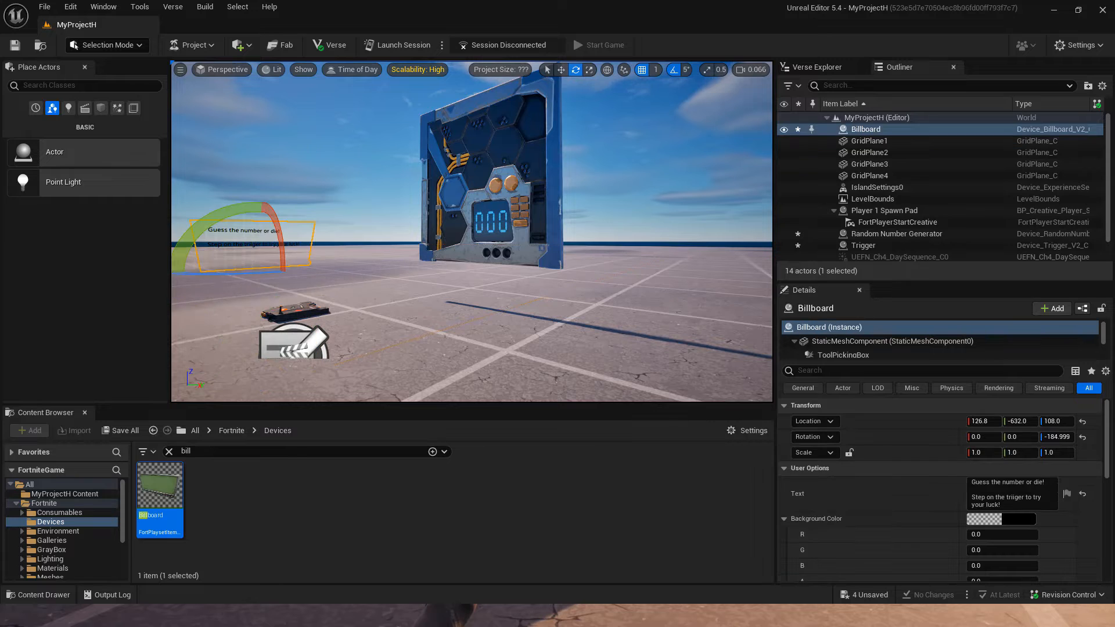
pyautogui.press('f')
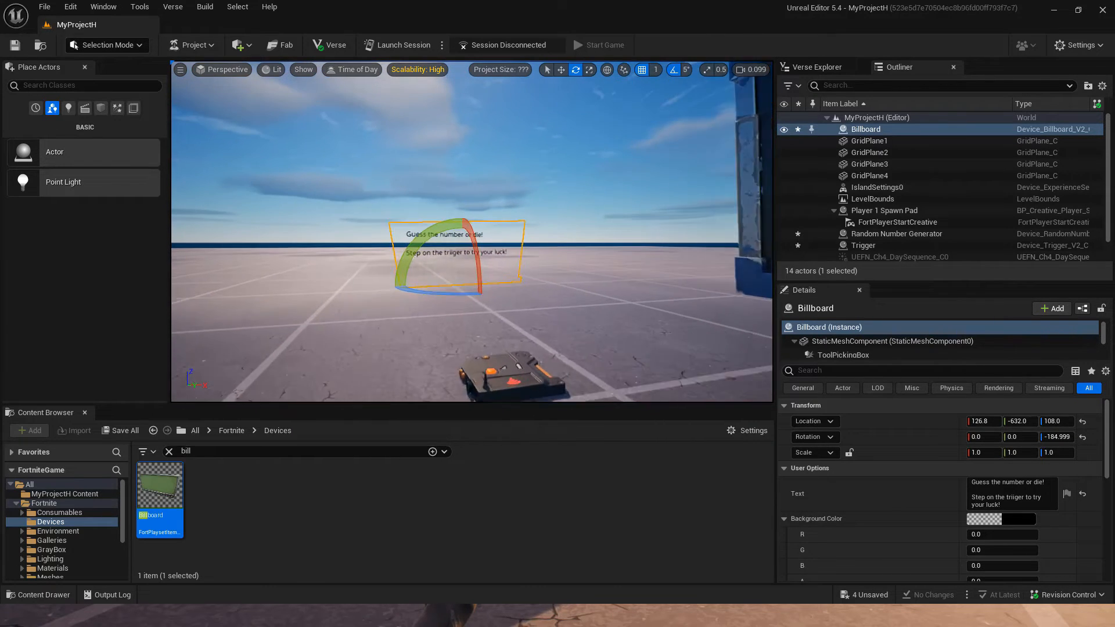
pyautogui.moveTo(472, 231); pyautogui.dragTo(542, 196, button='right')
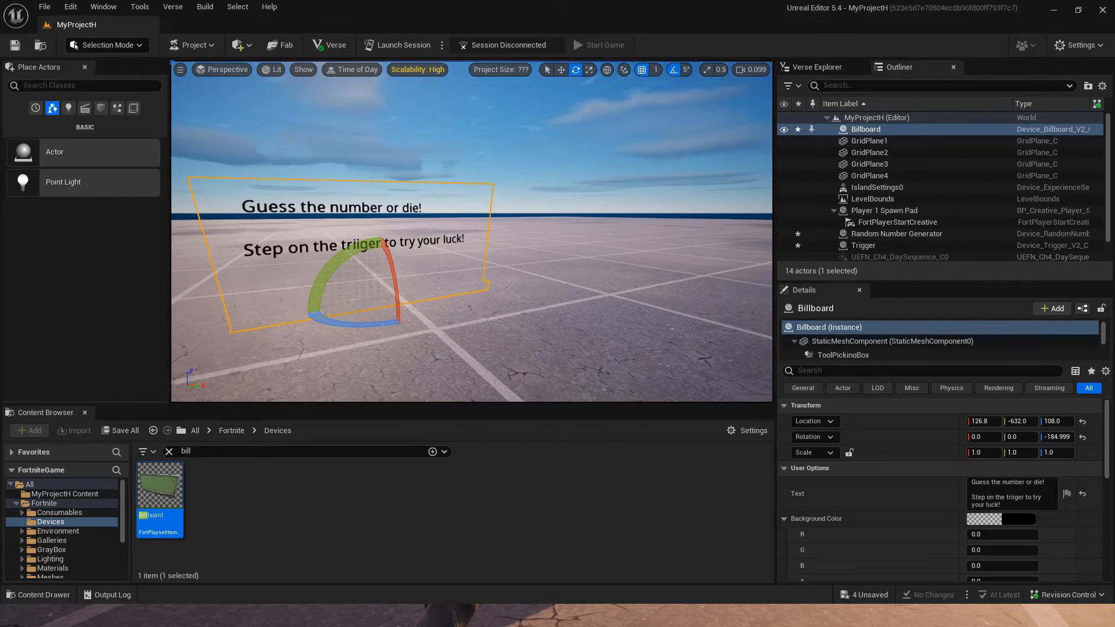
pyautogui.scroll(-4, 468, 229)
pyautogui.moveTo(595, 346); pyautogui.dragTo(953, 371, button='right')
pyautogui.moveTo(721, 267); pyautogui.dragTo(581, 247, button='right')
pyautogui.press('s')
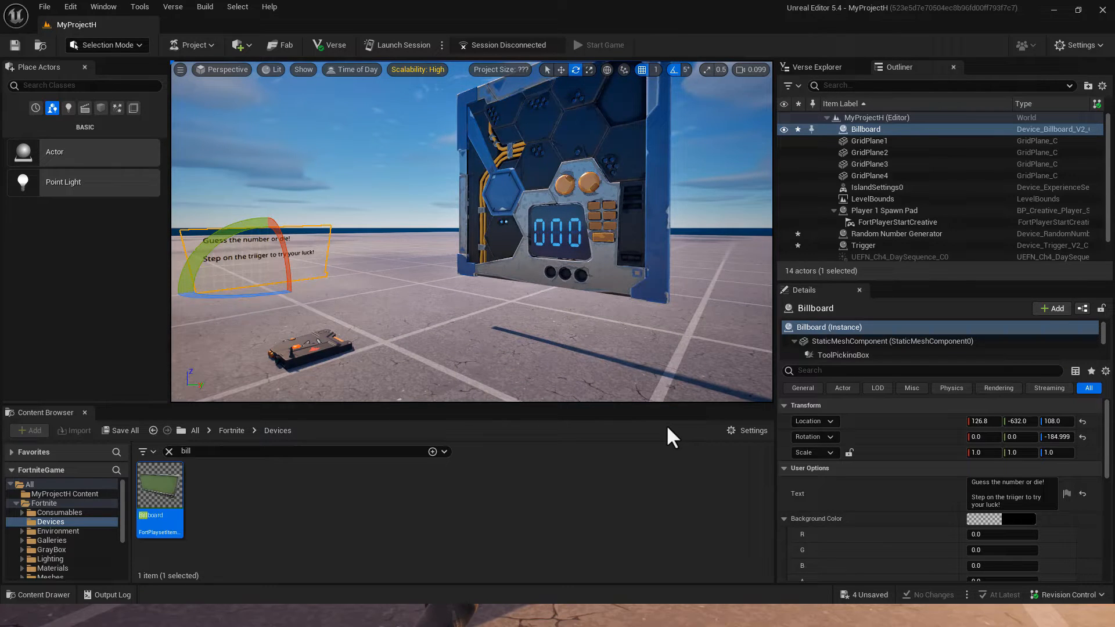
# Step: Find the HUD Message Device with "hud" and place two side by side on the floor, the first at about X -61, Y 406
pyautogui.scroll(-5, 557, 355)
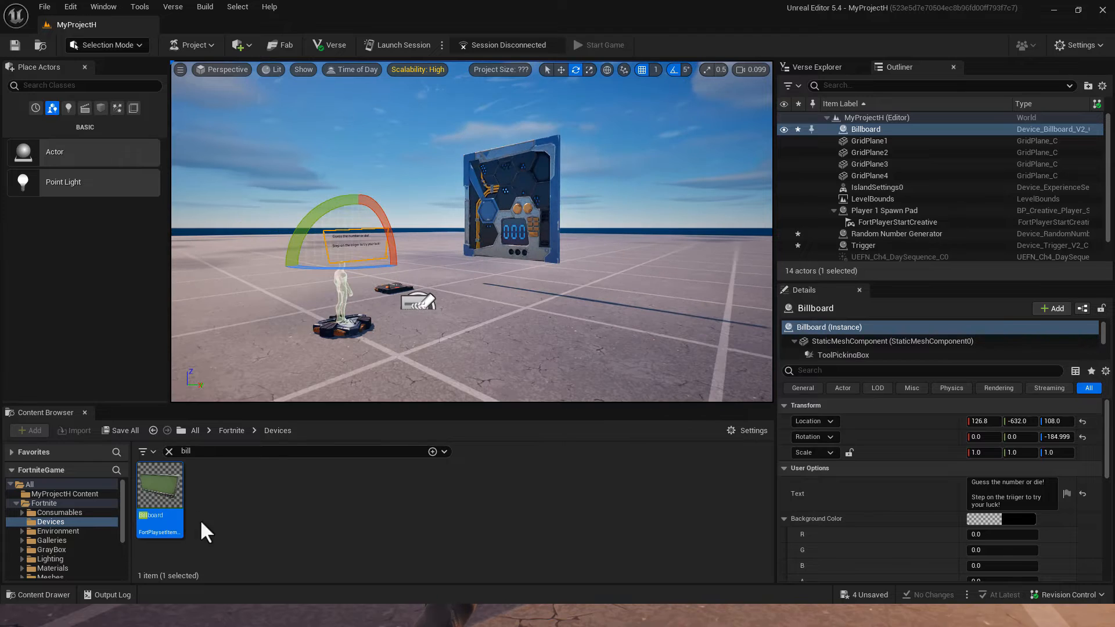
pyautogui.click(225, 453)
pyautogui.write('hud')
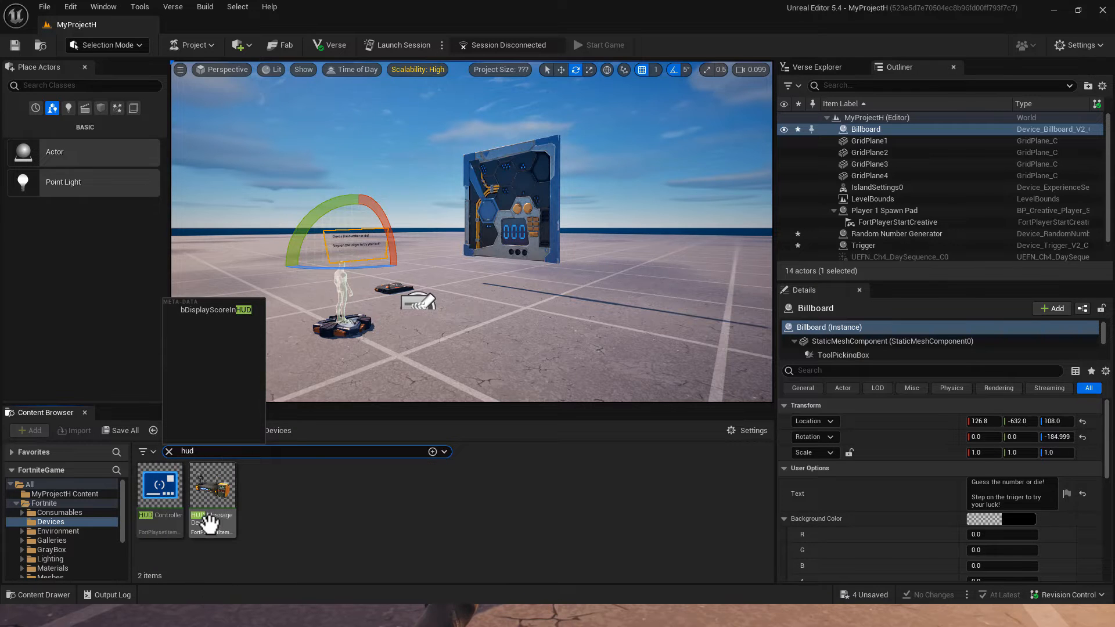
pyautogui.moveTo(224, 485); pyautogui.dragTo(510, 344)
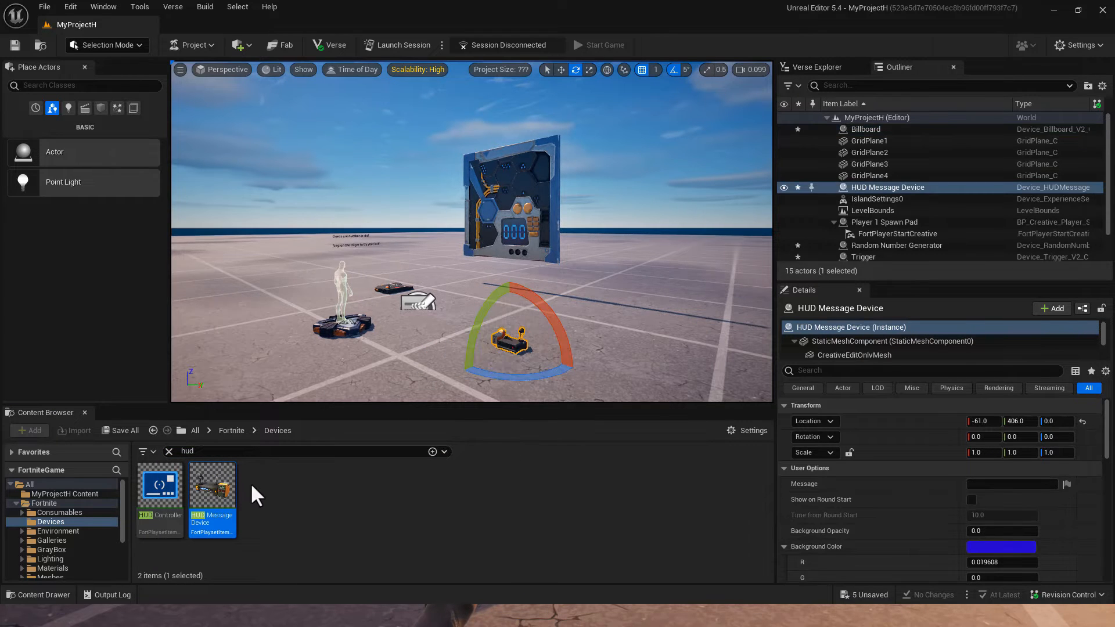
pyautogui.moveTo(206, 491); pyautogui.dragTo(599, 366)
pyautogui.click(515, 349)
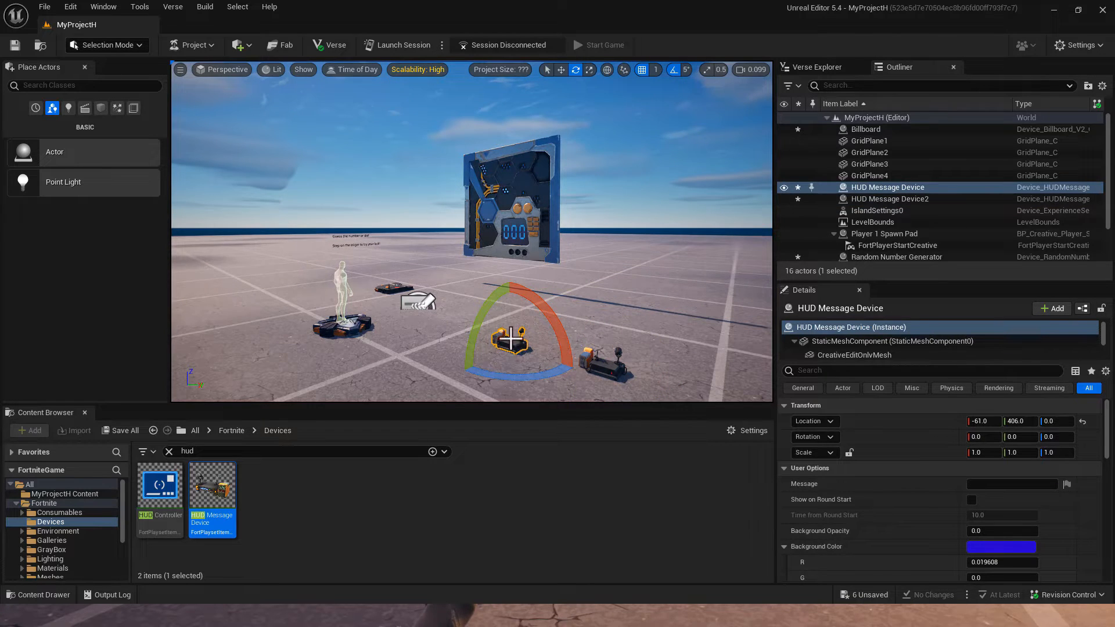
pyautogui.scroll(10, 368, 337)
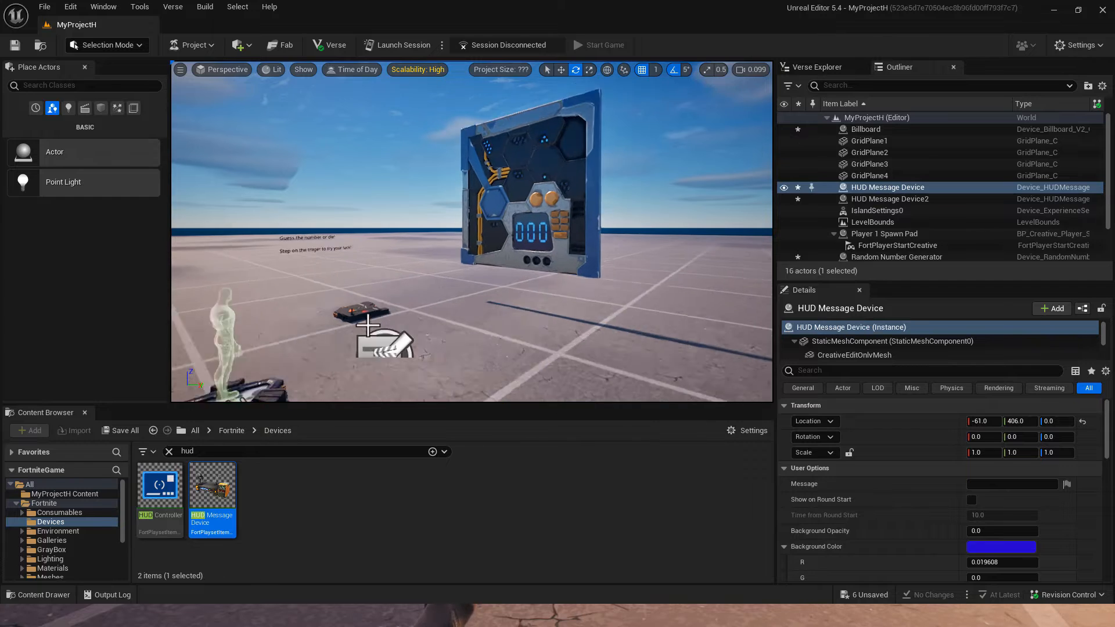
pyautogui.click(334, 329)
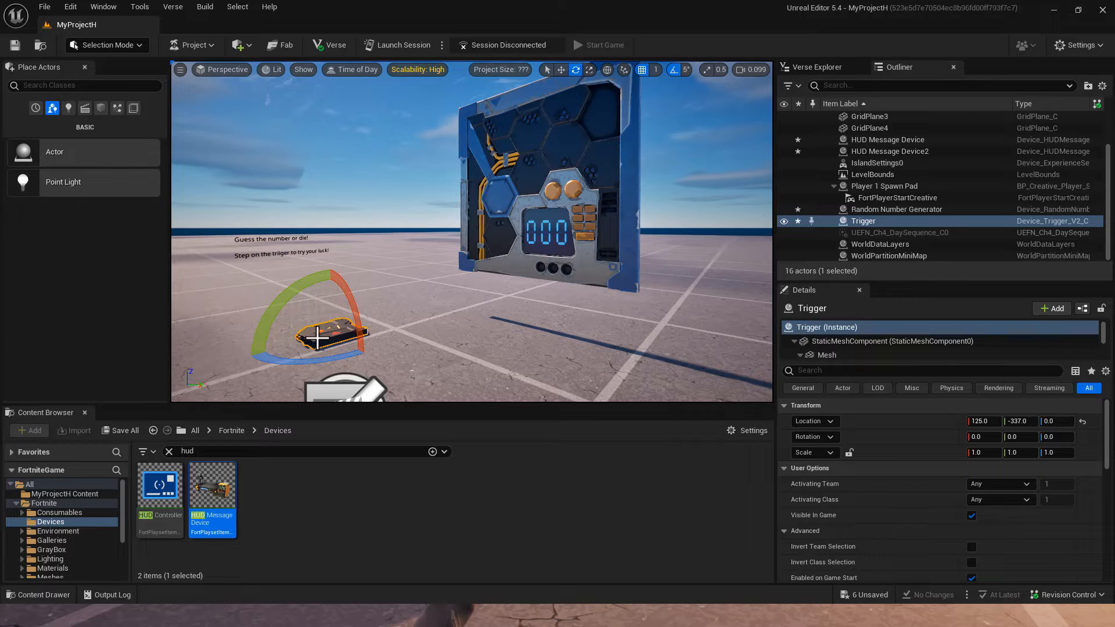
# Step: Set the Random Number Generator's Value Limit 2 to 10 and its Winning Value to 10
pyautogui.click(581, 152)
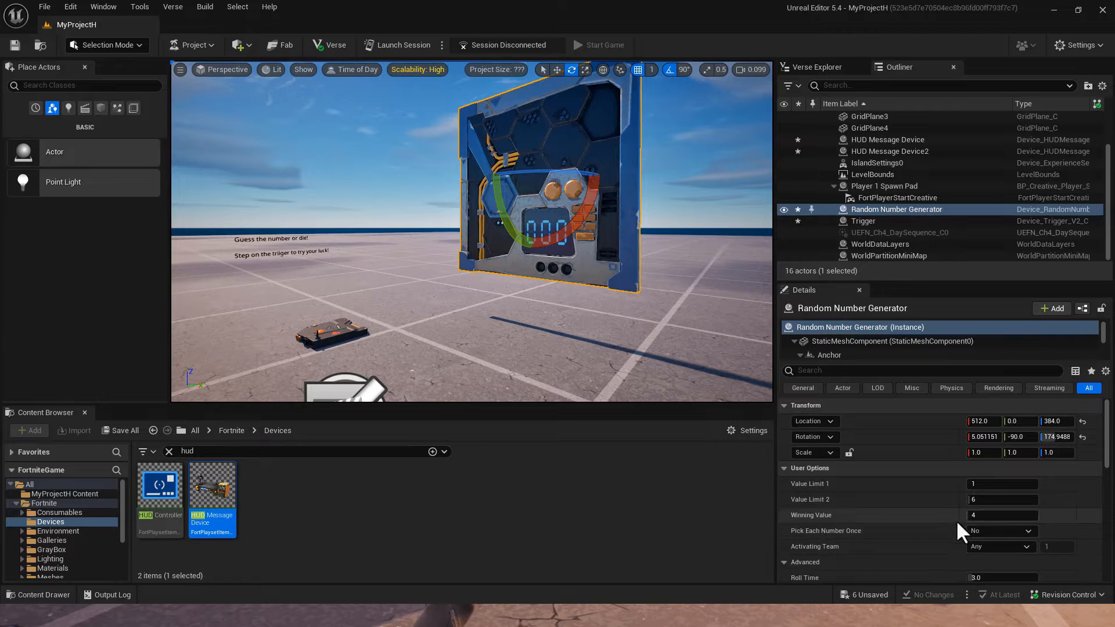
pyautogui.scroll(-1, 930, 530)
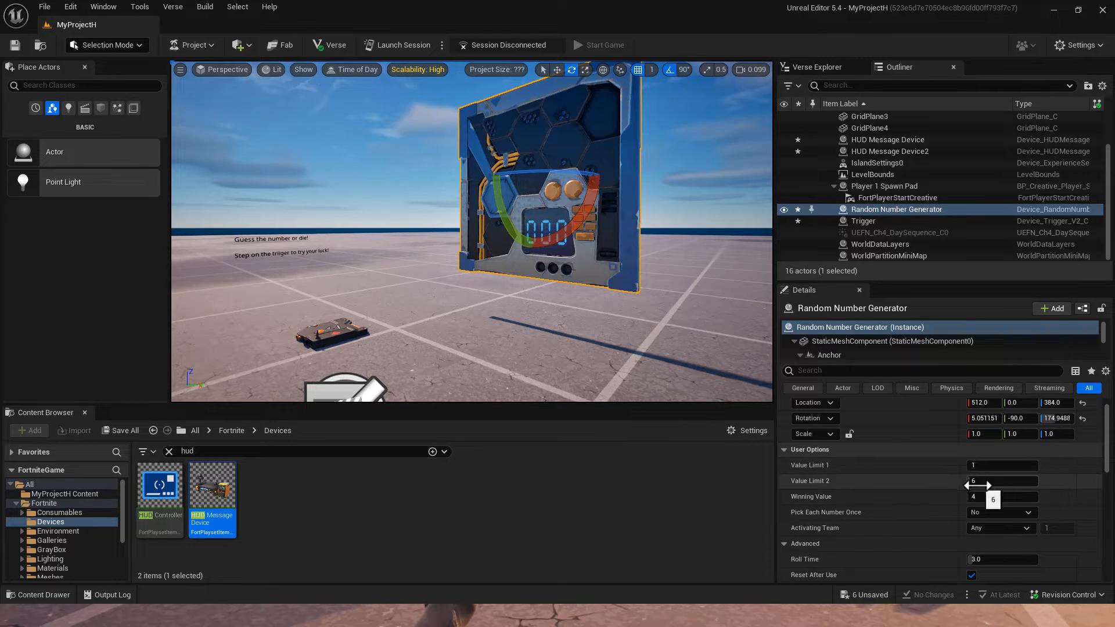
pyautogui.click(979, 483)
pyautogui.write('1')
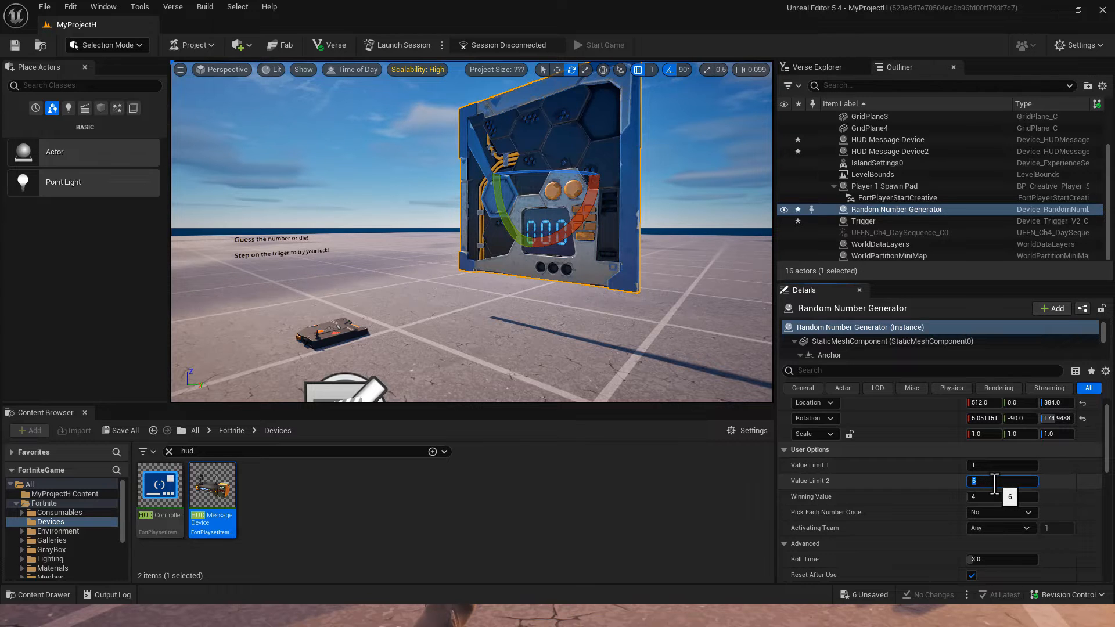
pyautogui.write('0')
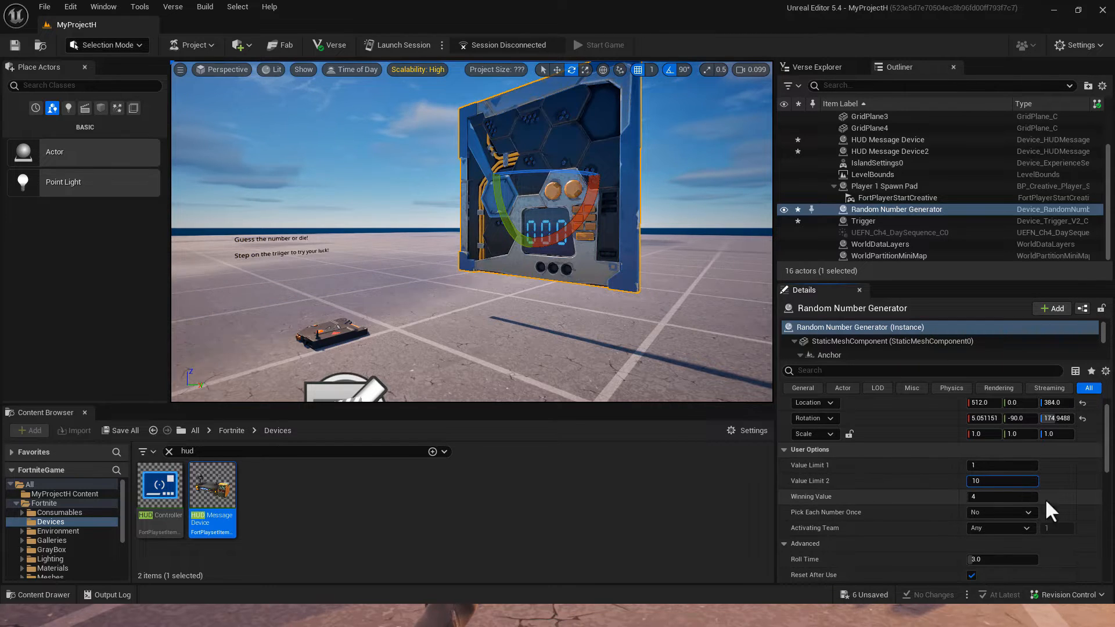
pyautogui.click(980, 497)
pyautogui.write('1')
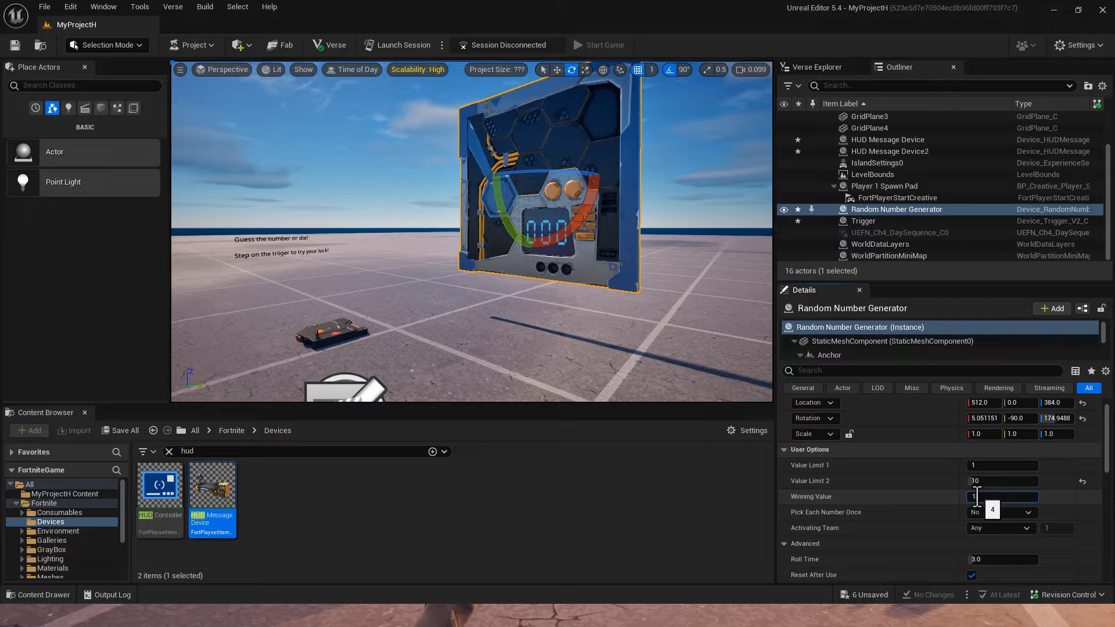
pyautogui.write('0')
pyautogui.press('Return')
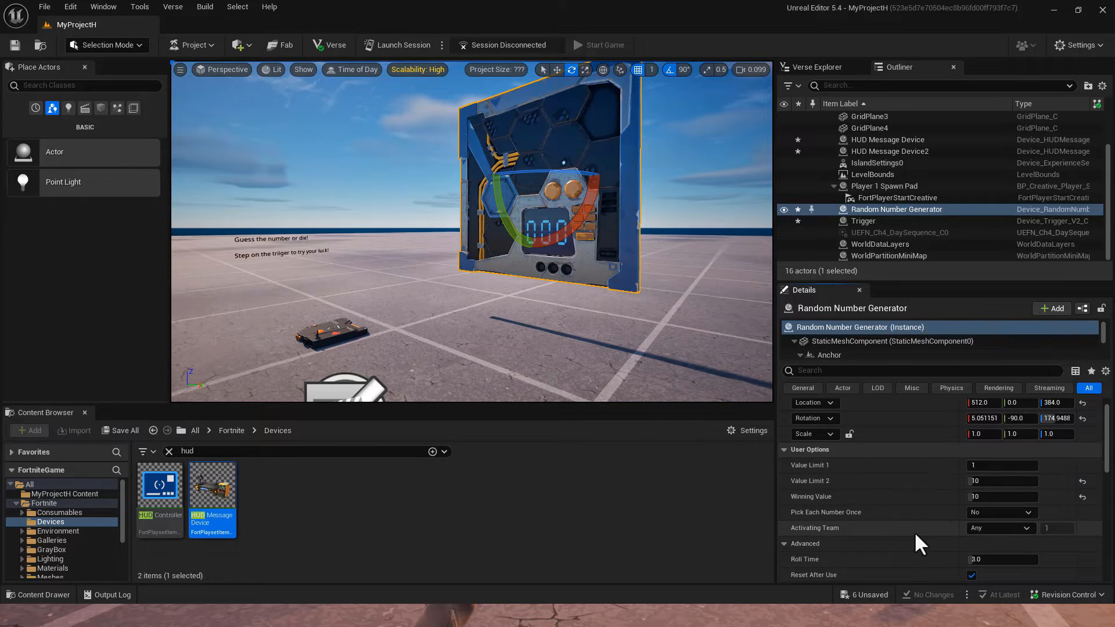
# Step: Bind the Random Number Generator's Activate function to the Trigger's On Triggered event and save the project
pyautogui.scroll(-2, 905, 503)
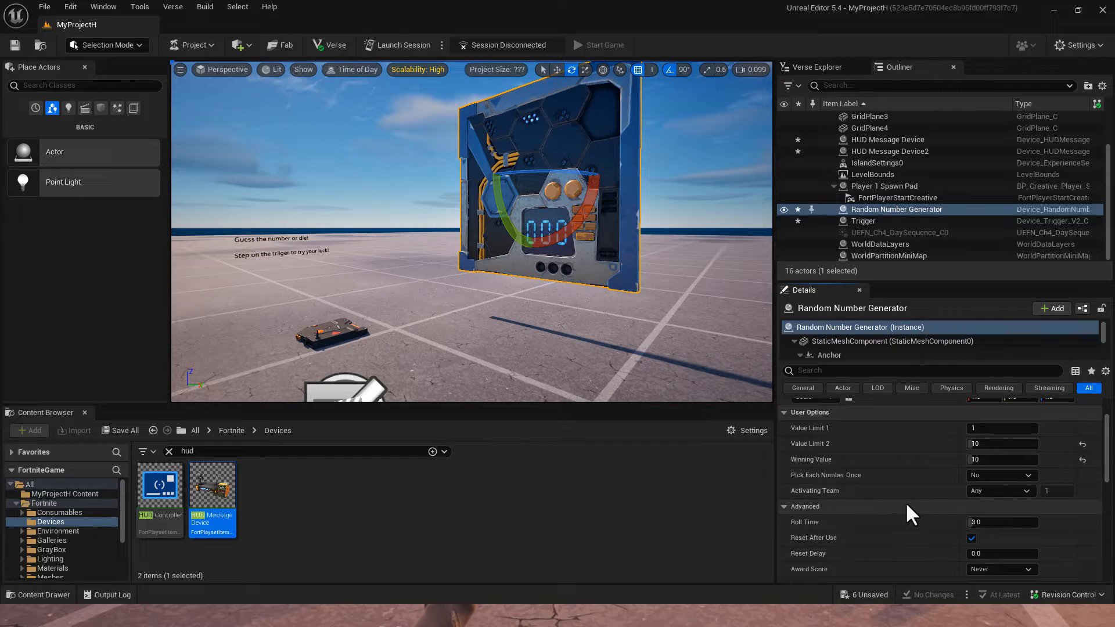
pyautogui.scroll(1, 918, 472)
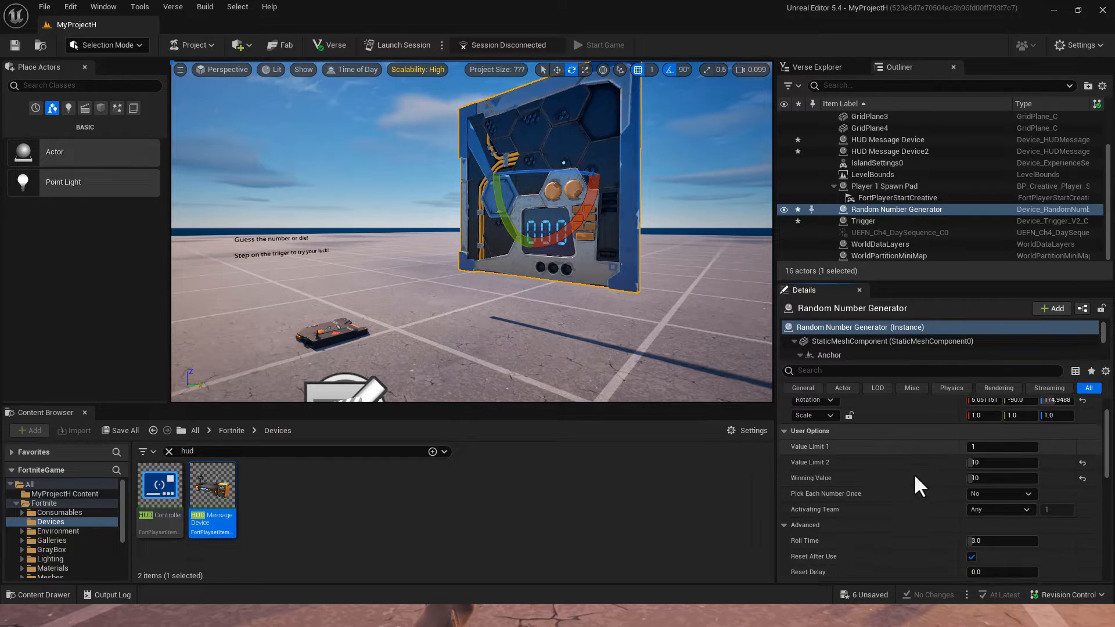
pyautogui.scroll(-10, 915, 473)
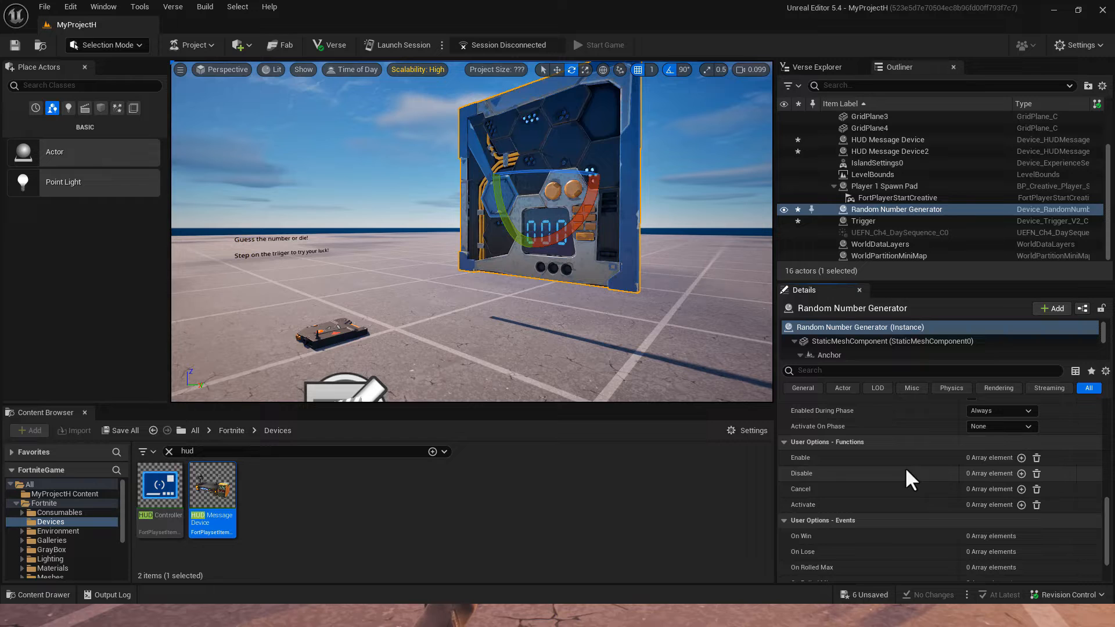
pyautogui.click(1021, 504)
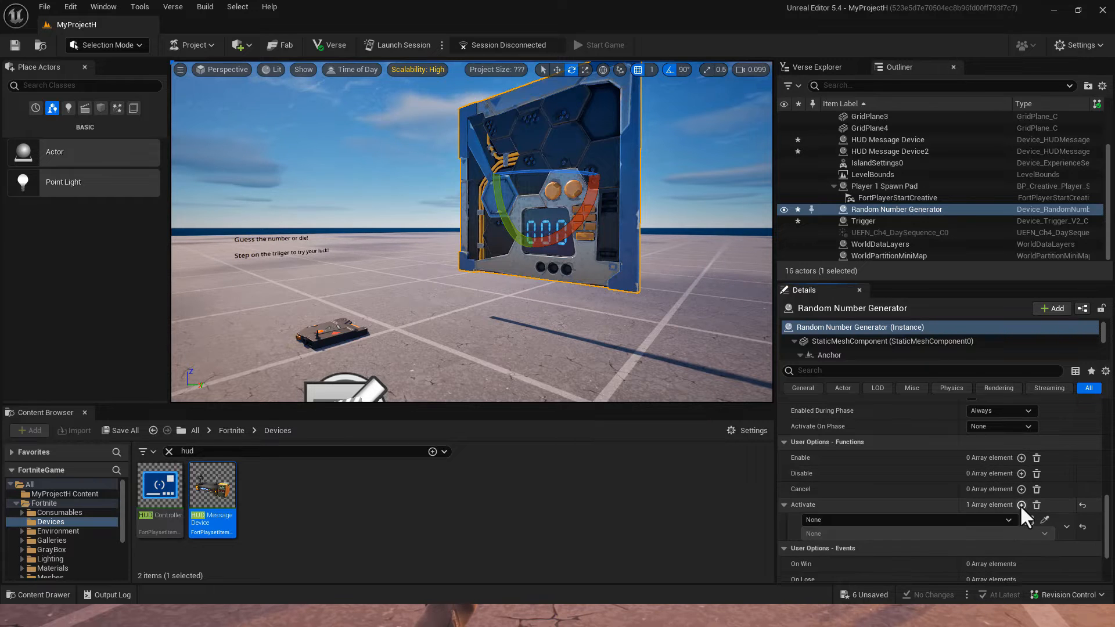
pyautogui.click(1007, 520)
pyautogui.scroll(-2, 959, 431)
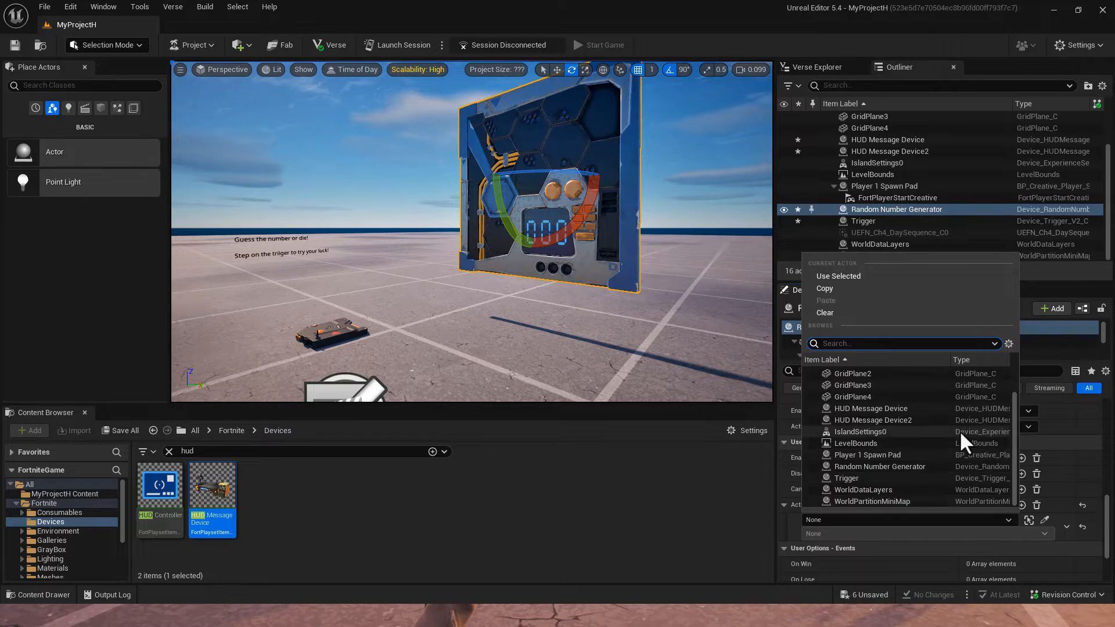
pyautogui.click(851, 478)
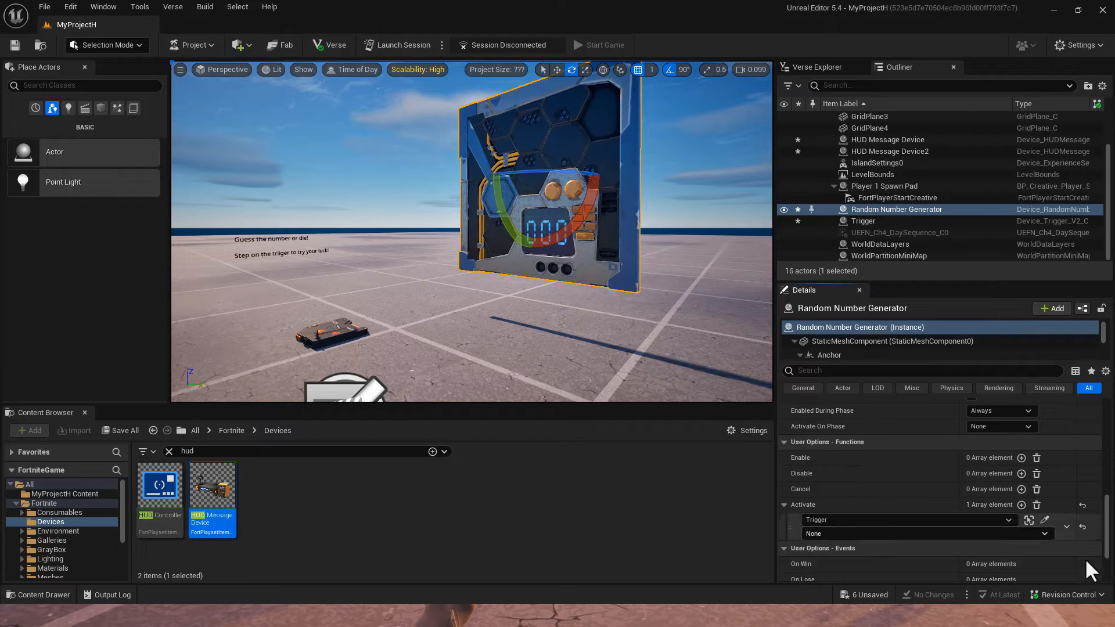
pyautogui.click(1035, 534)
pyautogui.click(899, 558)
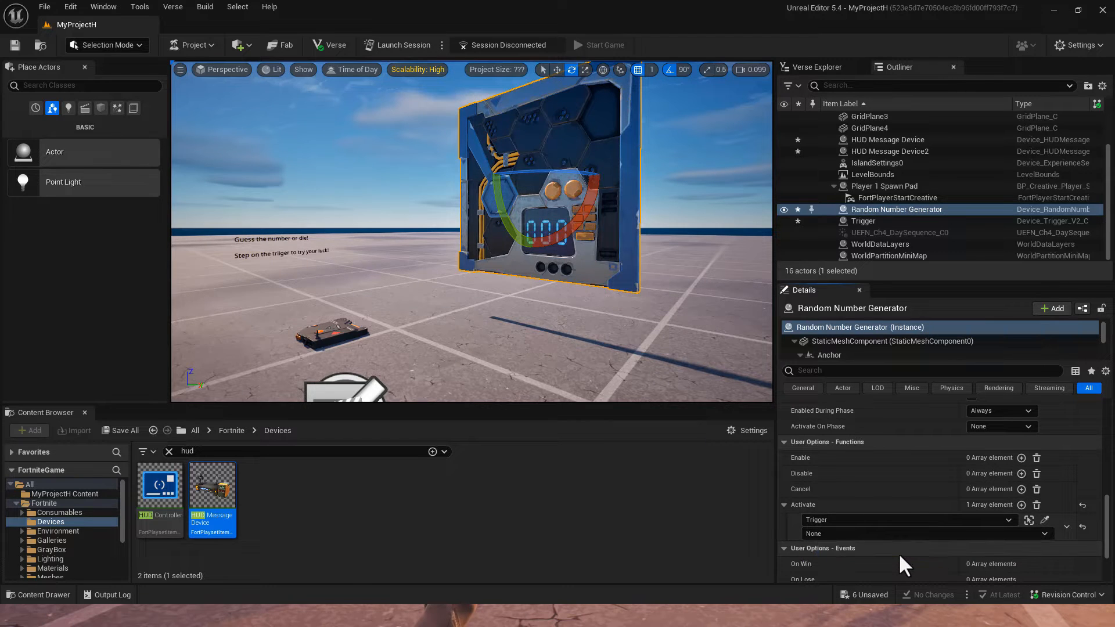
pyautogui.click(15, 46)
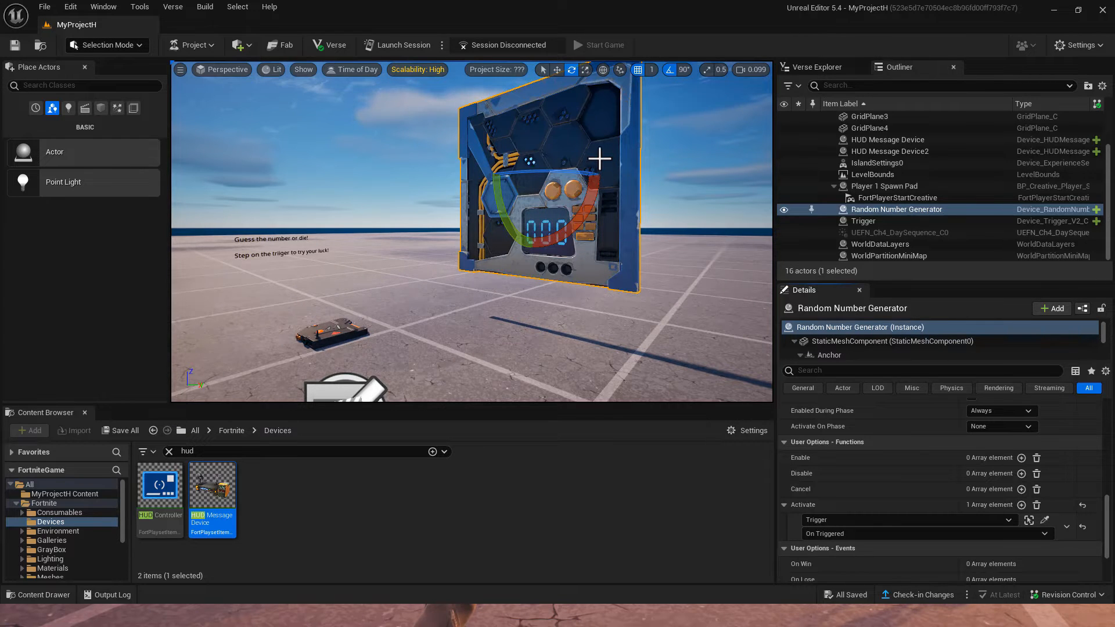
# Step: Create a Widget Blueprint based on User Widget in the MyProjectH Content folder and open it docked in the main editor window
pyautogui.scroll(-6, 599, 156)
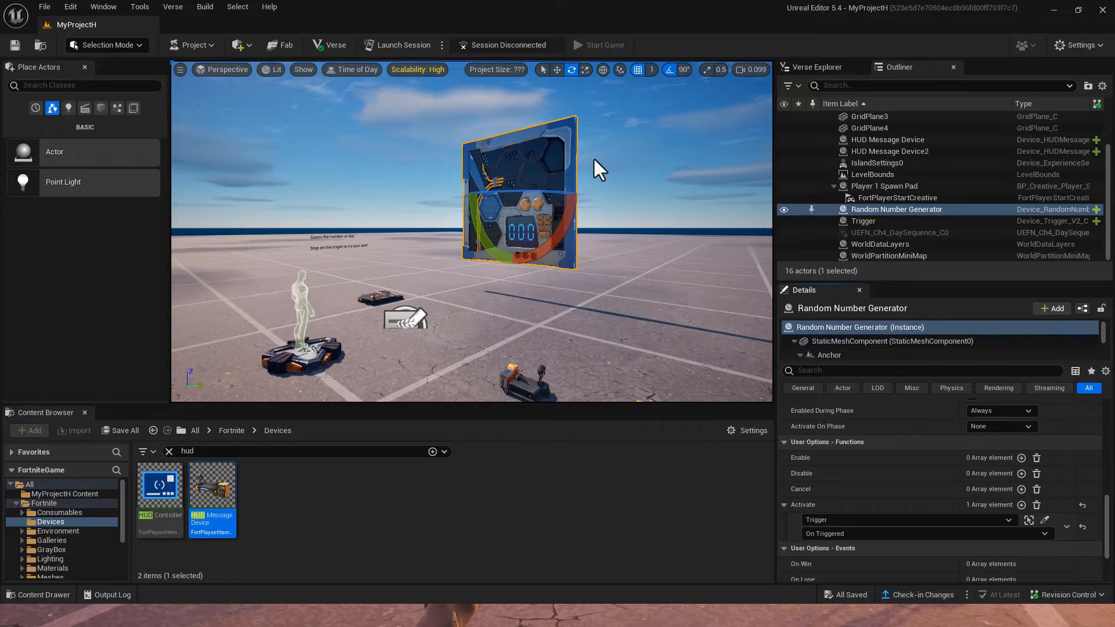
pyautogui.scroll(1, 593, 160)
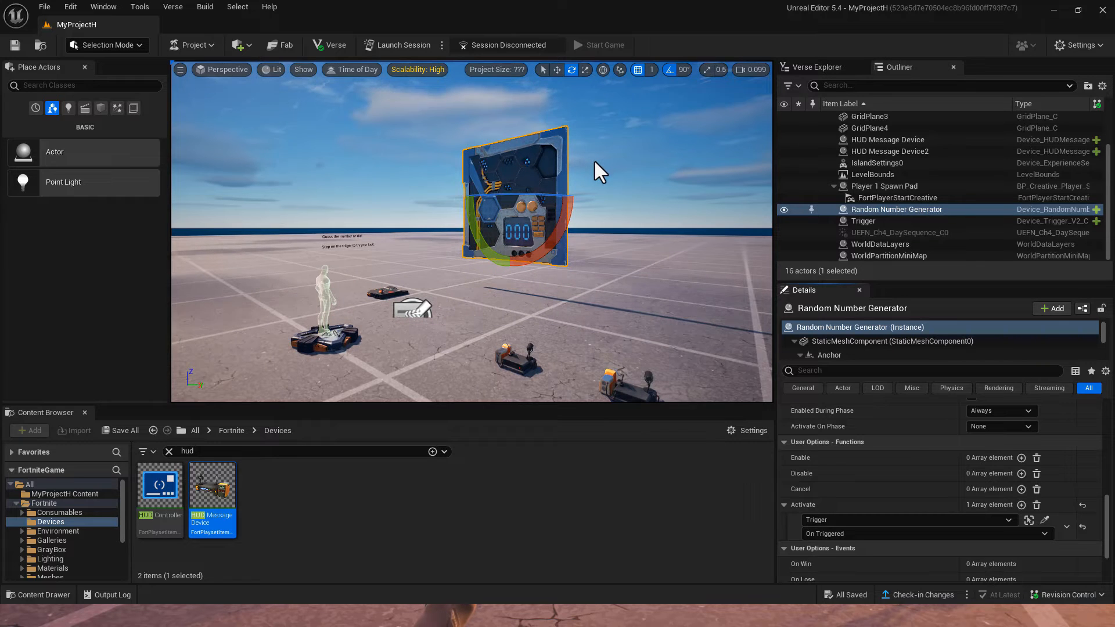
pyautogui.moveTo(78, 495); pyautogui.dragTo(86, 495)
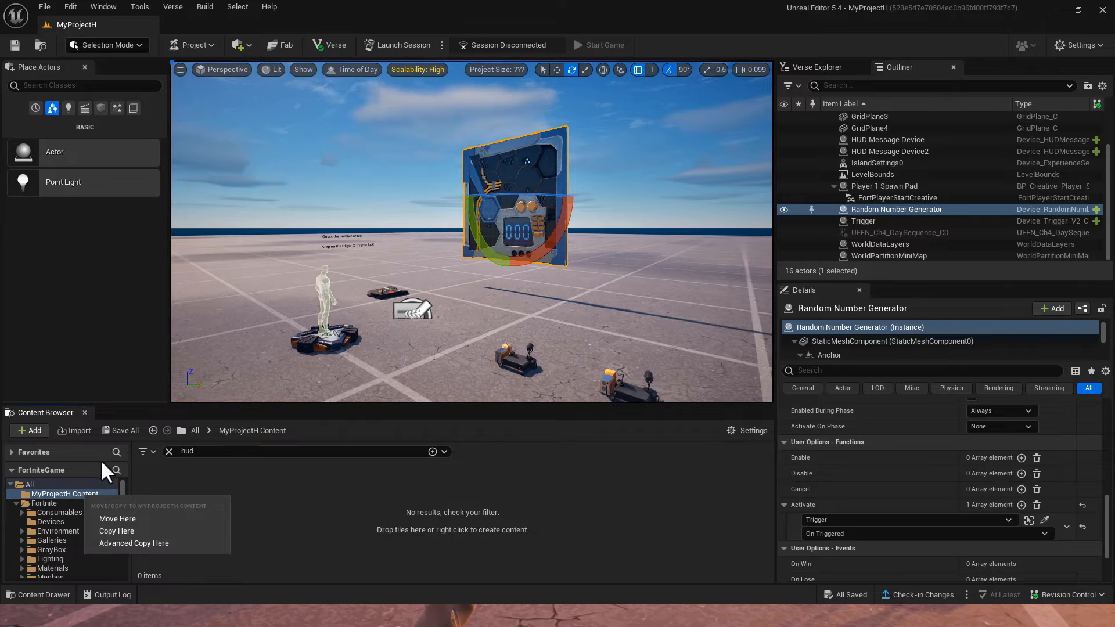
pyautogui.click(170, 452)
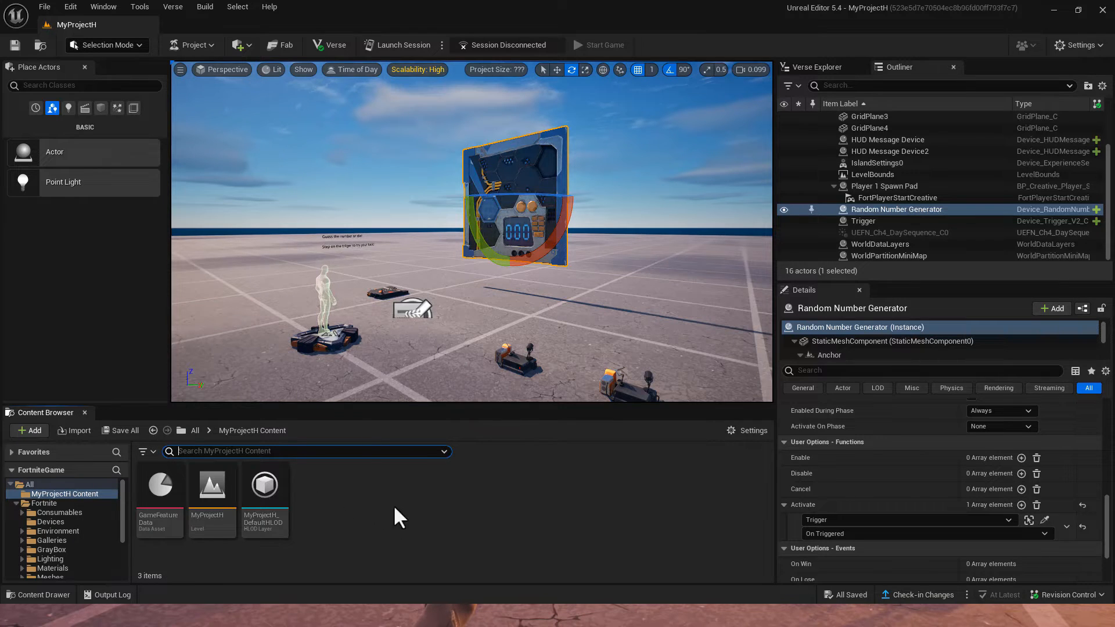
pyautogui.rightClick(338, 501)
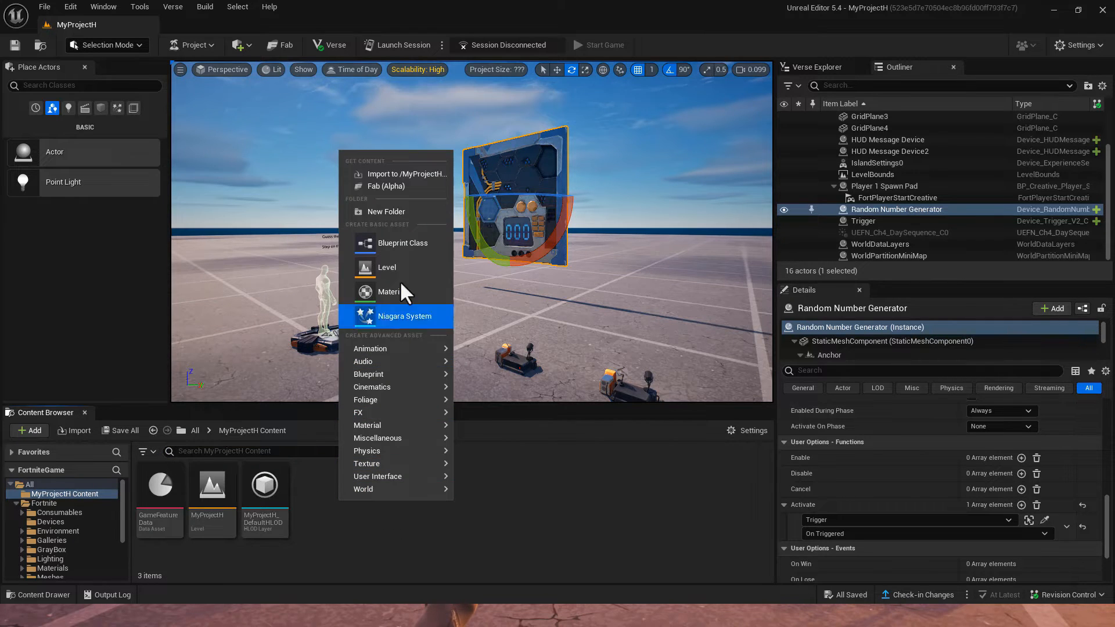
pyautogui.moveTo(400, 475)
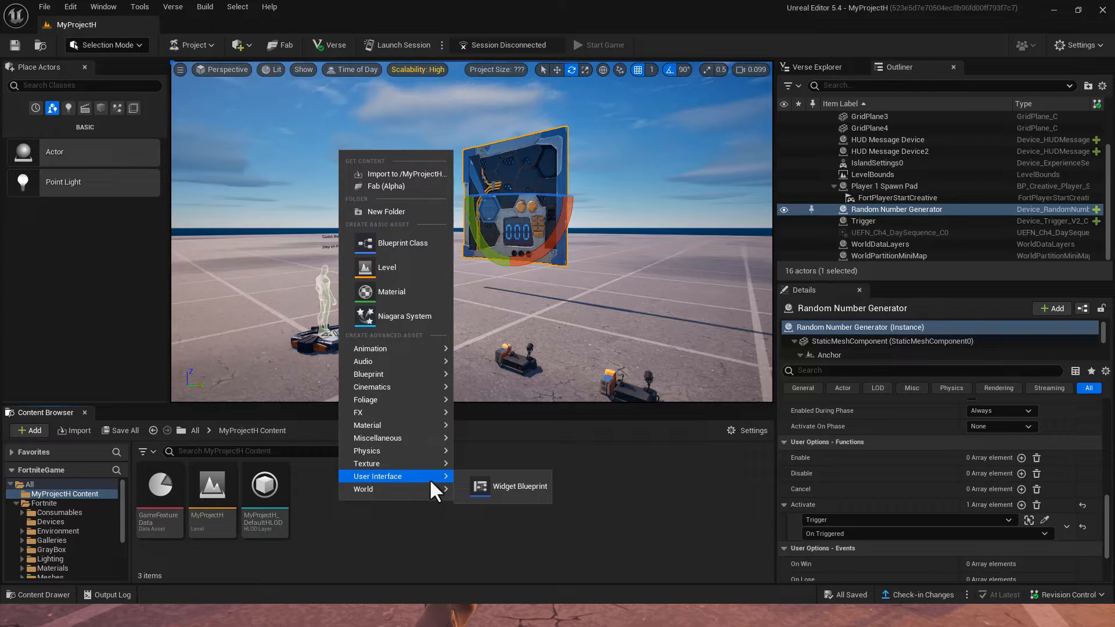
pyautogui.click(499, 485)
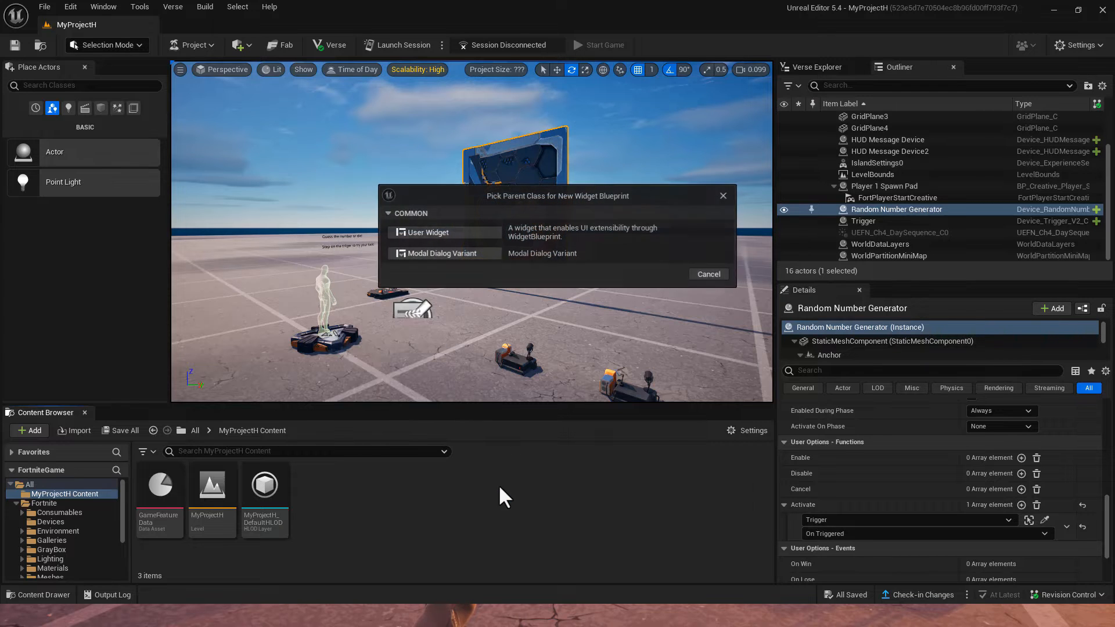
pyautogui.click(456, 228)
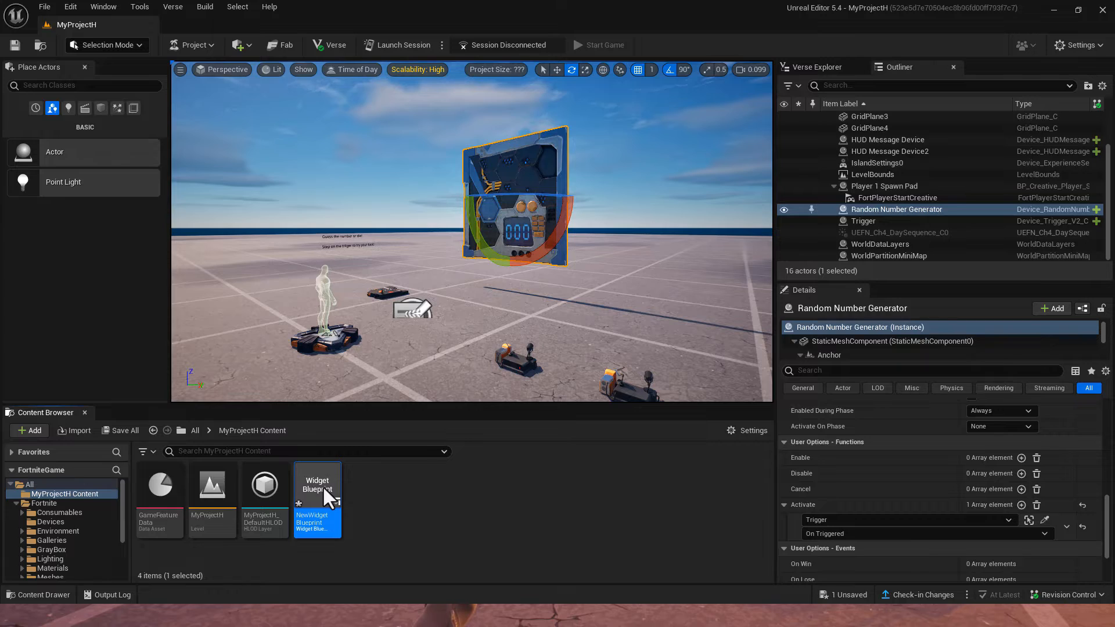
pyautogui.doubleClick(322, 486)
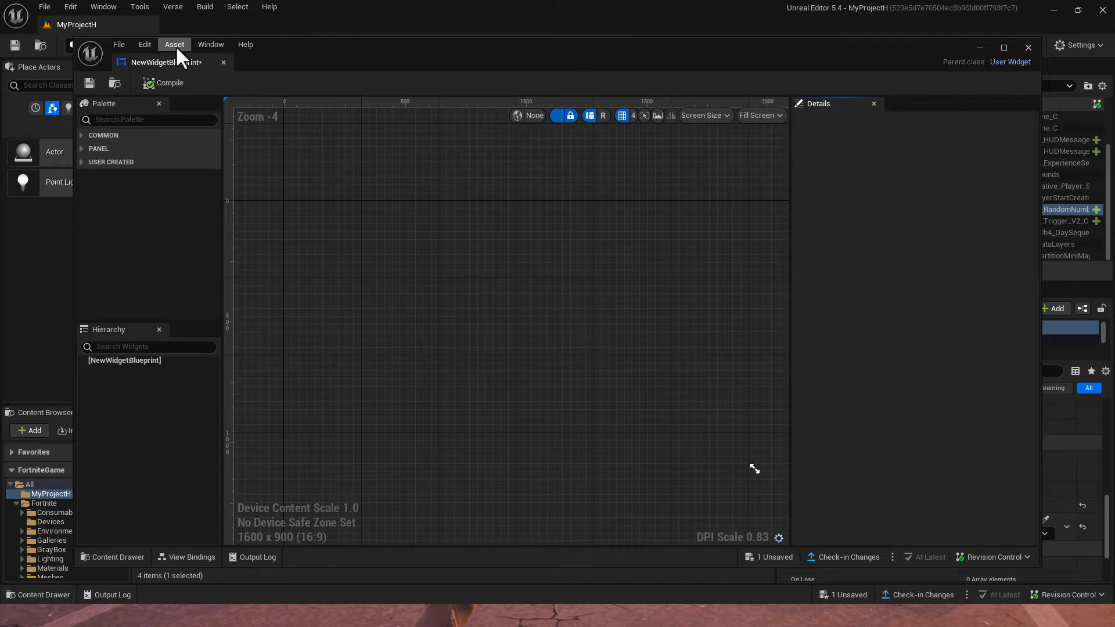
pyautogui.moveTo(218, 46); pyautogui.dragTo(229, 33)
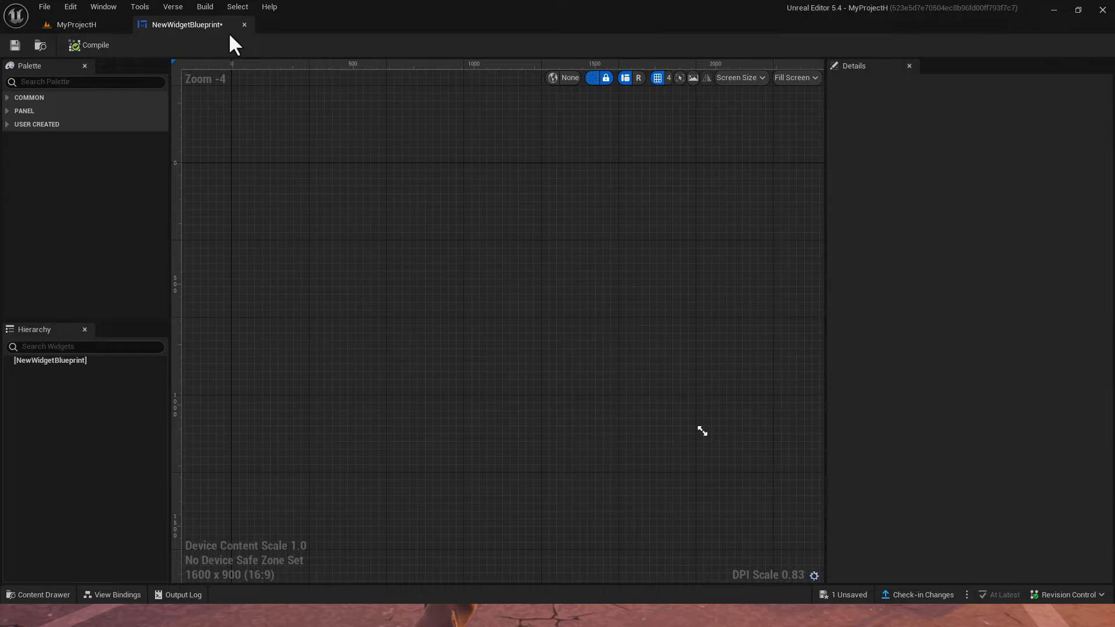
# Step: Find the Canvas Panel with "canvas", add it to the widget, and resize the preview to 1920 x 1080
pyautogui.click(56, 82)
pyautogui.write('canvas')
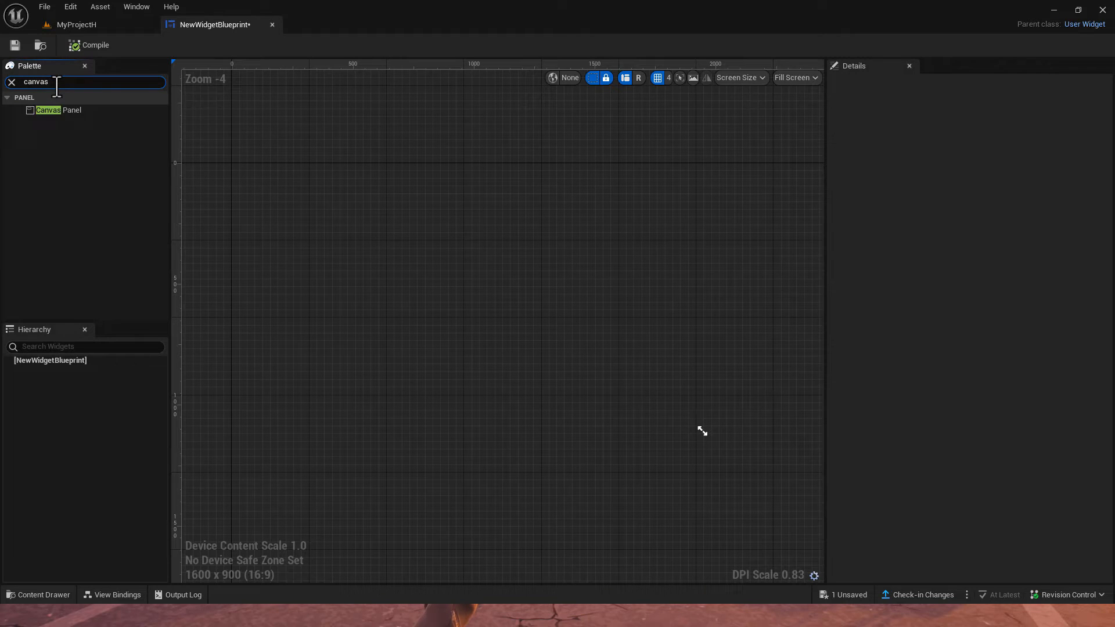
pyautogui.moveTo(82, 110); pyautogui.dragTo(315, 230)
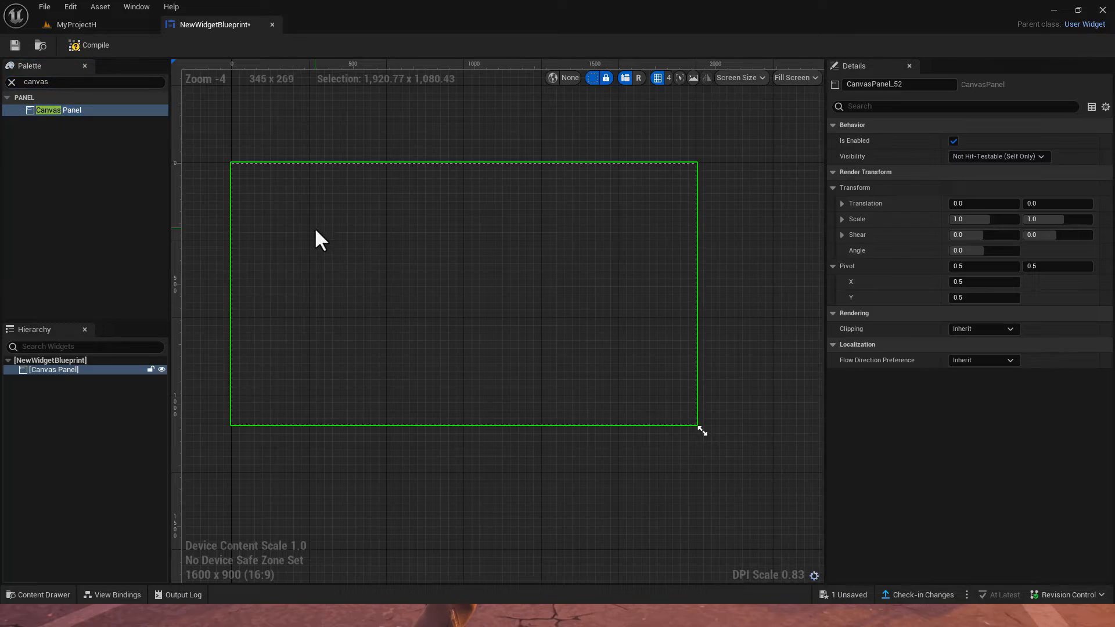
pyautogui.scroll(-5, 693, 446)
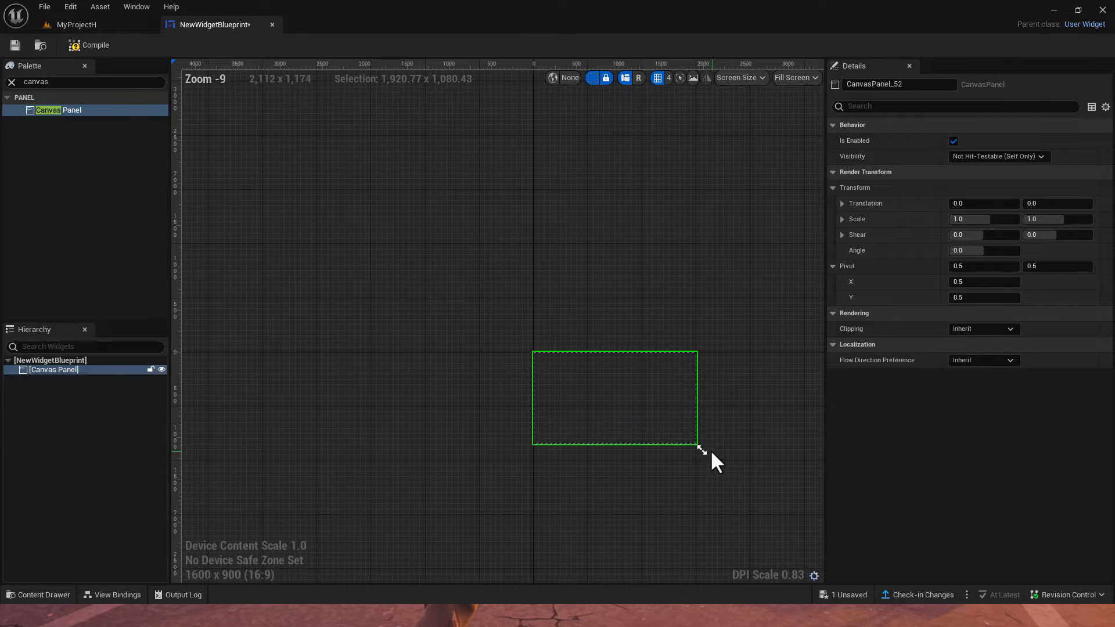
pyautogui.moveTo(704, 449); pyautogui.dragTo(731, 465)
pyautogui.scroll(5, 720, 454)
pyautogui.scroll(-2, 717, 452)
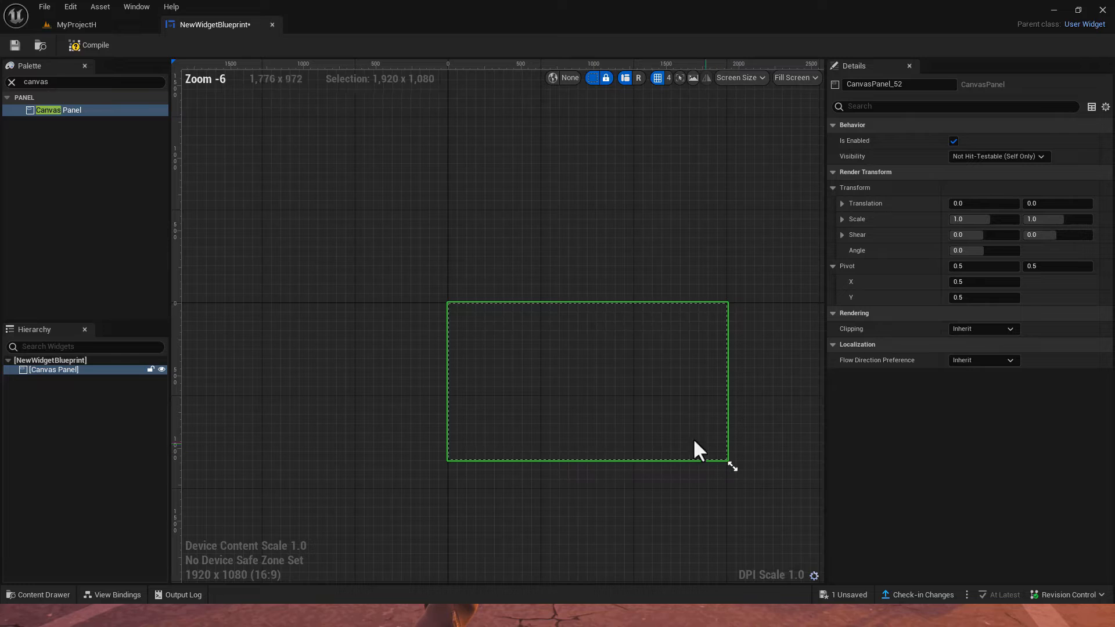
# Step: Find the UEFN Text Block with "text", place it near the canvas middle, and anchor it to the centre
pyautogui.click(4, 86)
pyautogui.write('te')
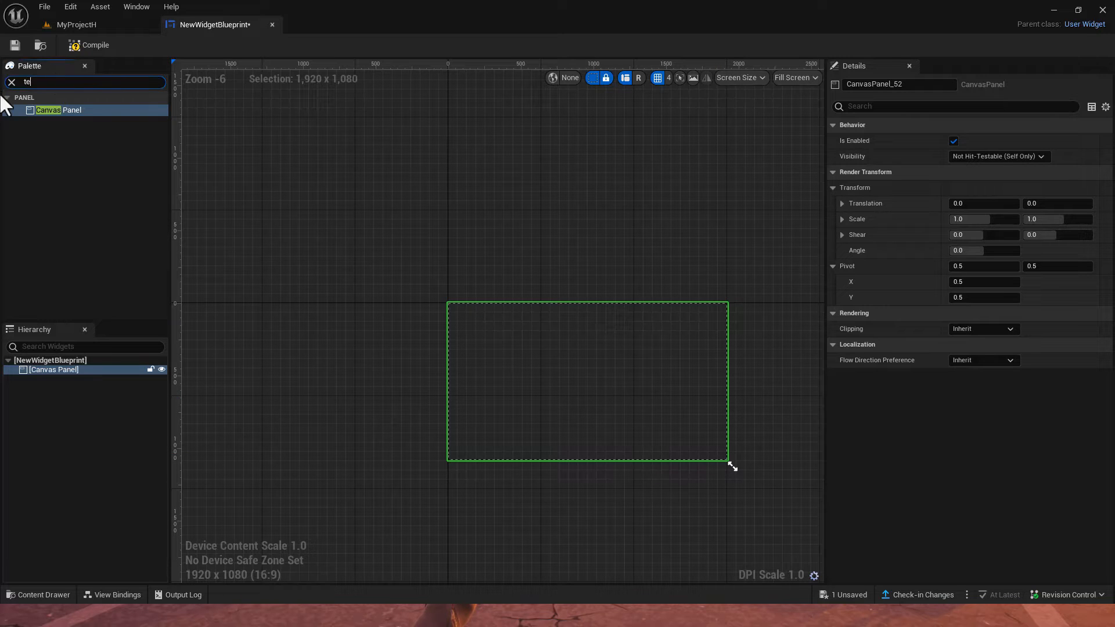
pyautogui.write('xt')
pyautogui.moveTo(64, 110); pyautogui.dragTo(573, 370)
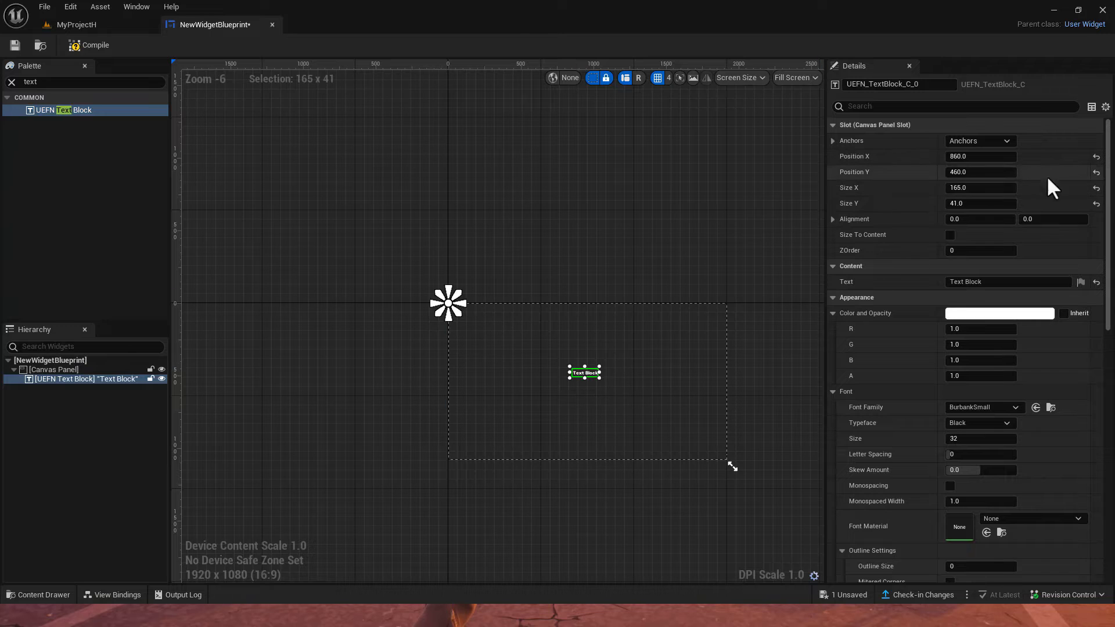
pyautogui.click(1008, 139)
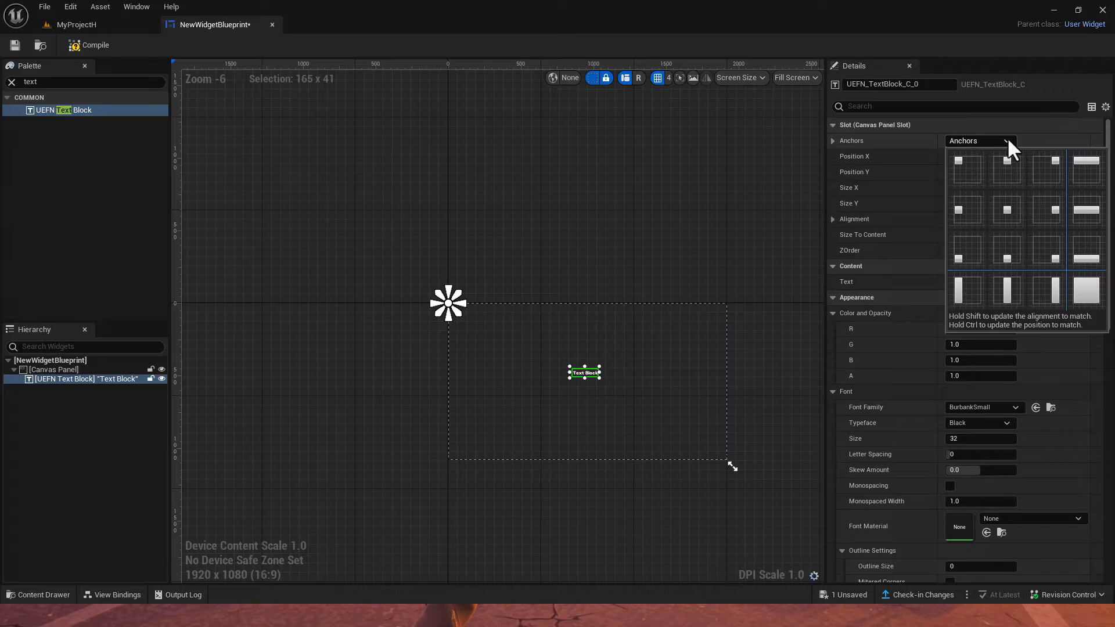
pyautogui.click(1013, 207)
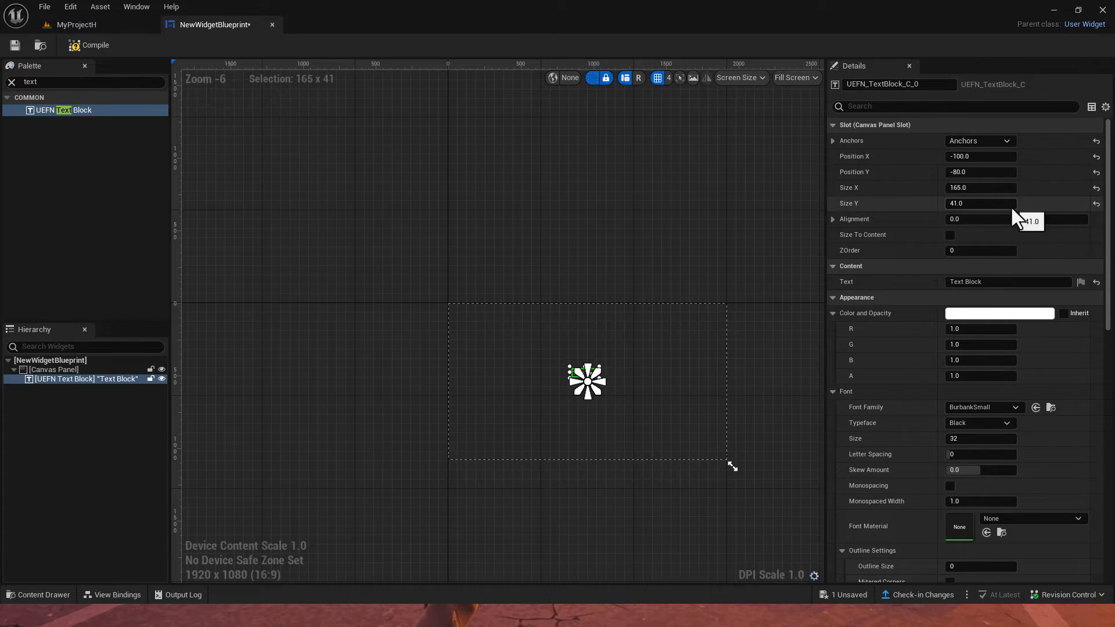
# Step: Set the text block's content to "You win!" and colour it green with R 0, G 1, B 0
pyautogui.click(995, 282)
pyautogui.write('You win!')
pyautogui.click(1002, 313)
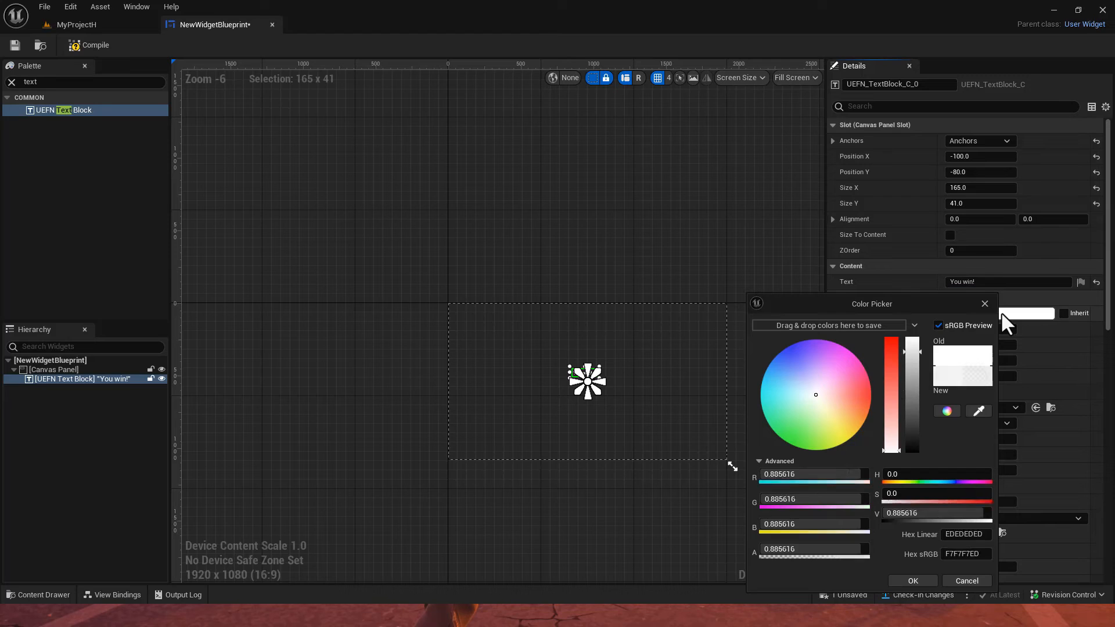
pyautogui.click(790, 475)
pyautogui.write('0')
pyautogui.press('Return')
pyautogui.press('Tab')
pyautogui.press('Tab')
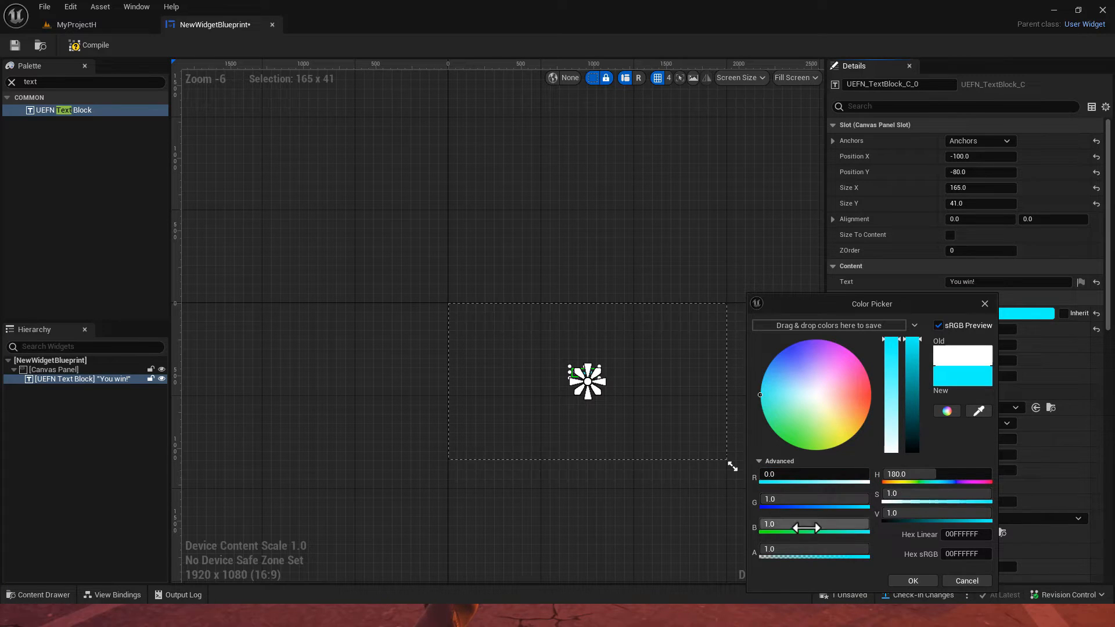
pyautogui.write('0')
pyautogui.press('Return')
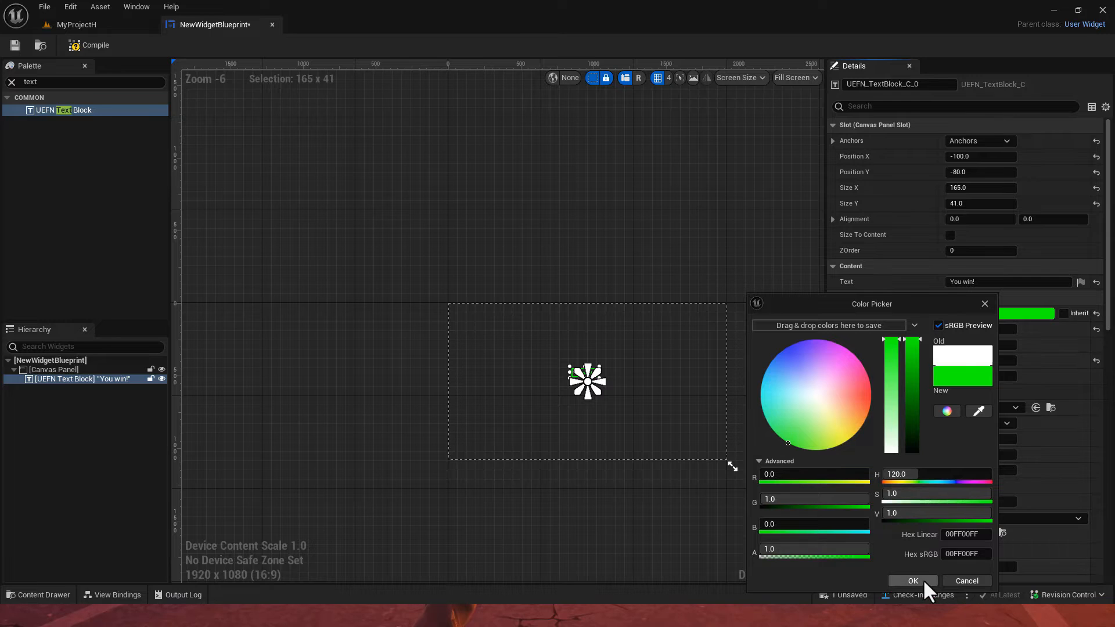
pyautogui.click(914, 581)
# Step: Enlarge the "You win!" text to size 152 with Size To Content, move it to about X -368, Y -112, and compile the widget
pyautogui.scroll(1, 737, 478)
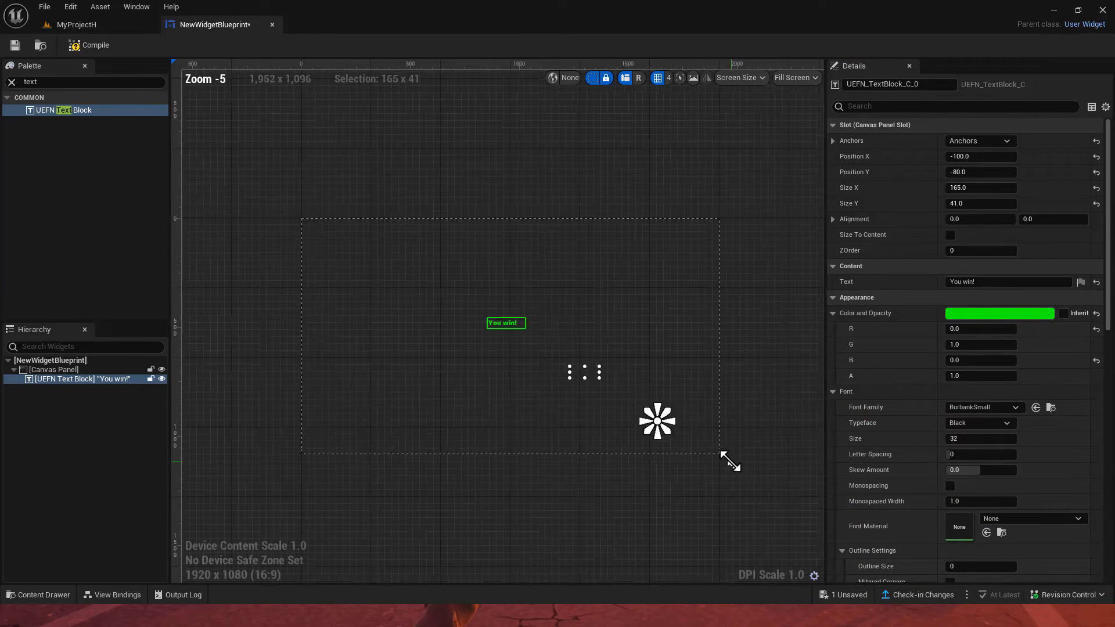
pyautogui.scroll(1, 715, 435)
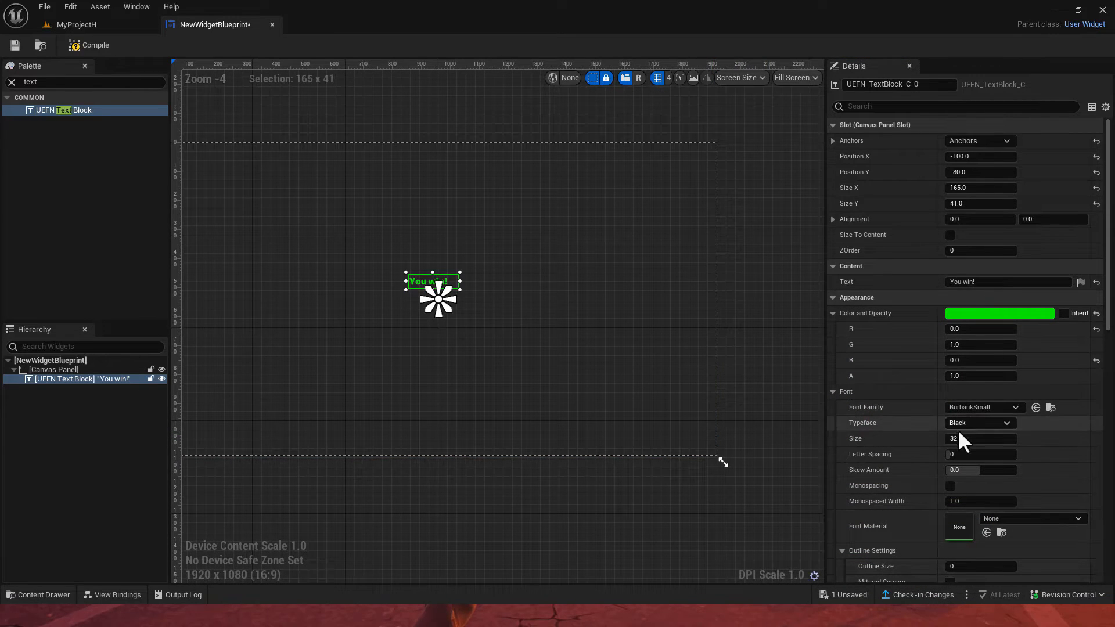
pyautogui.moveTo(958, 438)
pyautogui.mouseDown()
pyautogui.moveTo(982, 438)
pyautogui.moveTo(949, 438)
pyautogui.mouseUp()
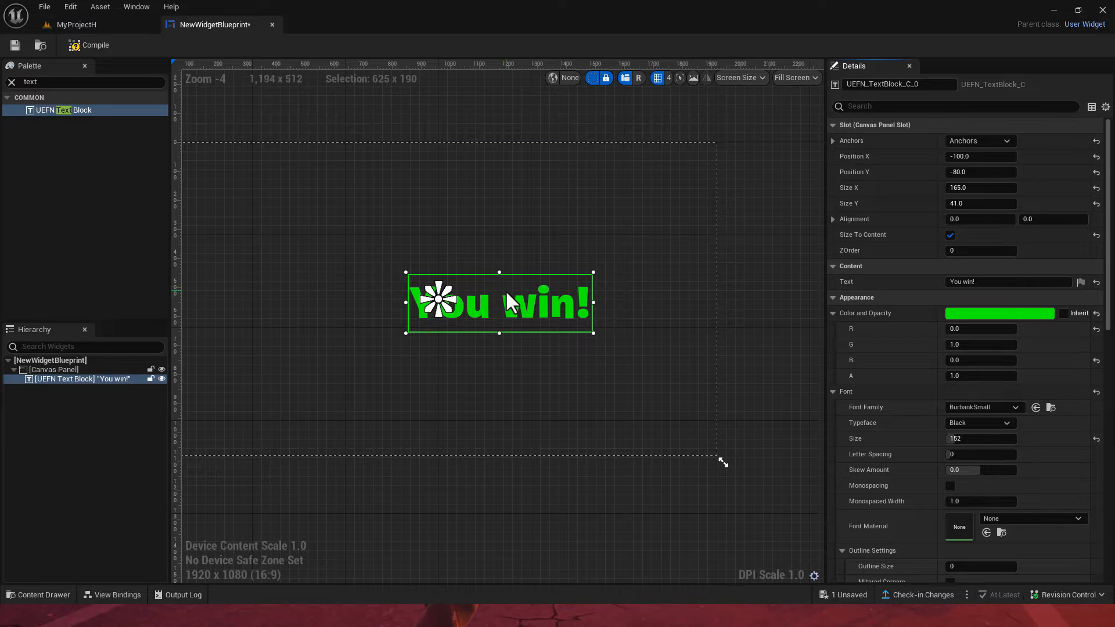
pyautogui.moveTo(526, 304); pyautogui.dragTo(449, 294)
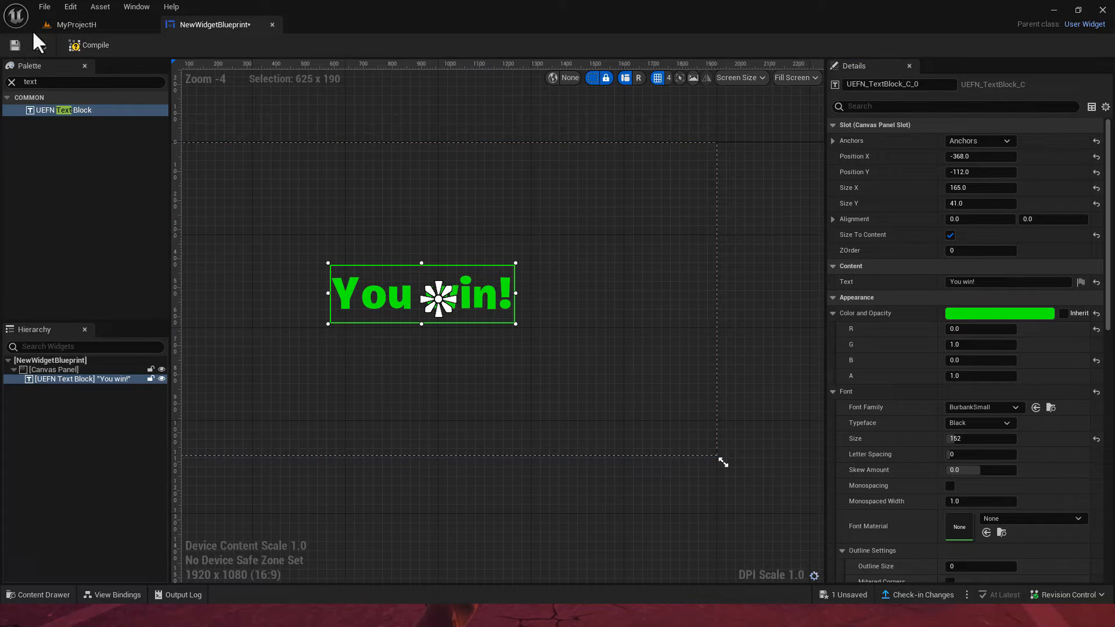
pyautogui.click(11, 81)
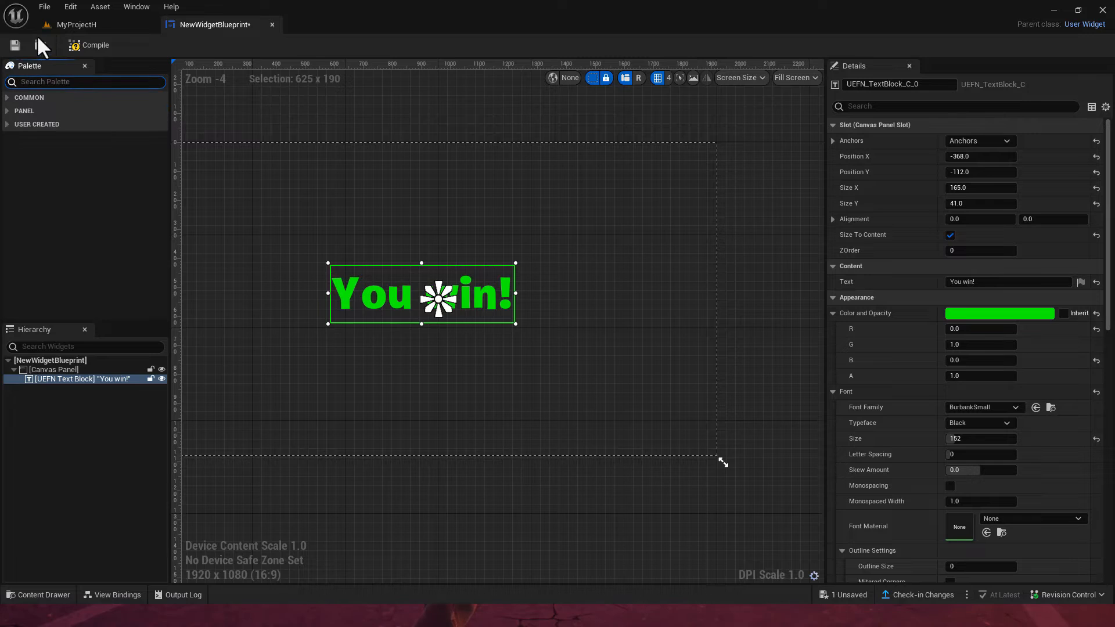
pyautogui.click(80, 43)
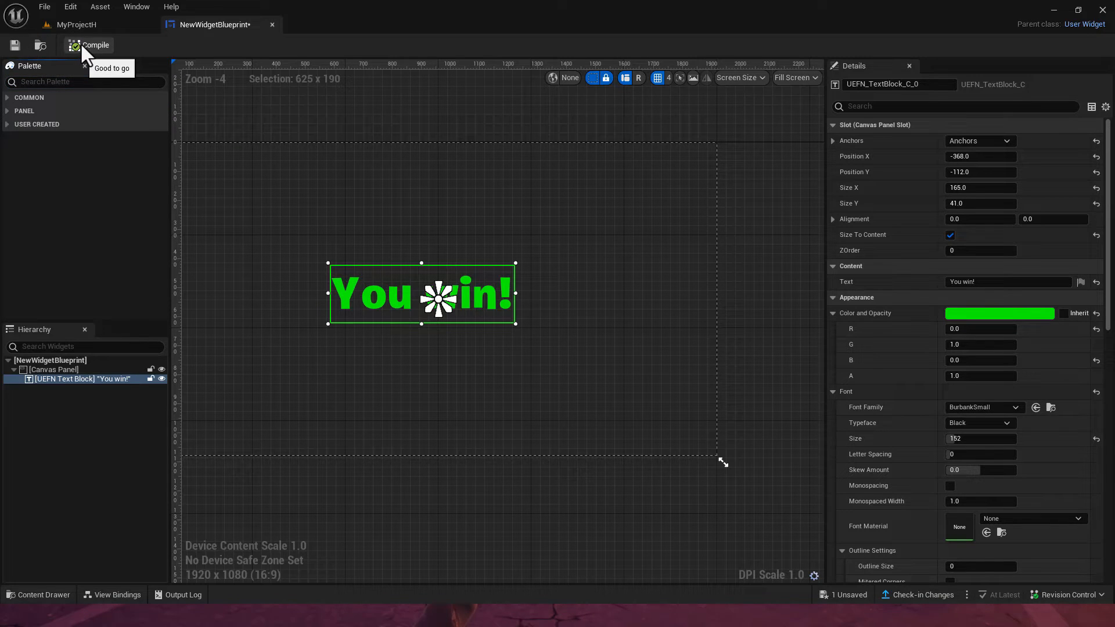
# Step: Save the "You win!" widget and duplicate NewWidgetBlueprint in the project content, keeping the default name
pyautogui.click(15, 44)
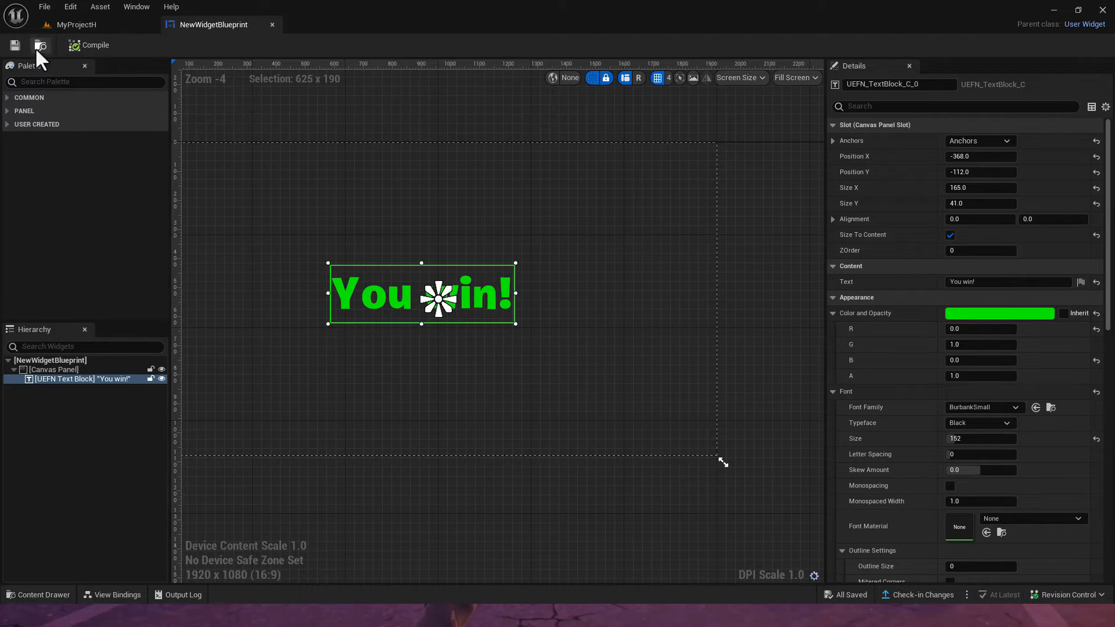
pyautogui.click(99, 24)
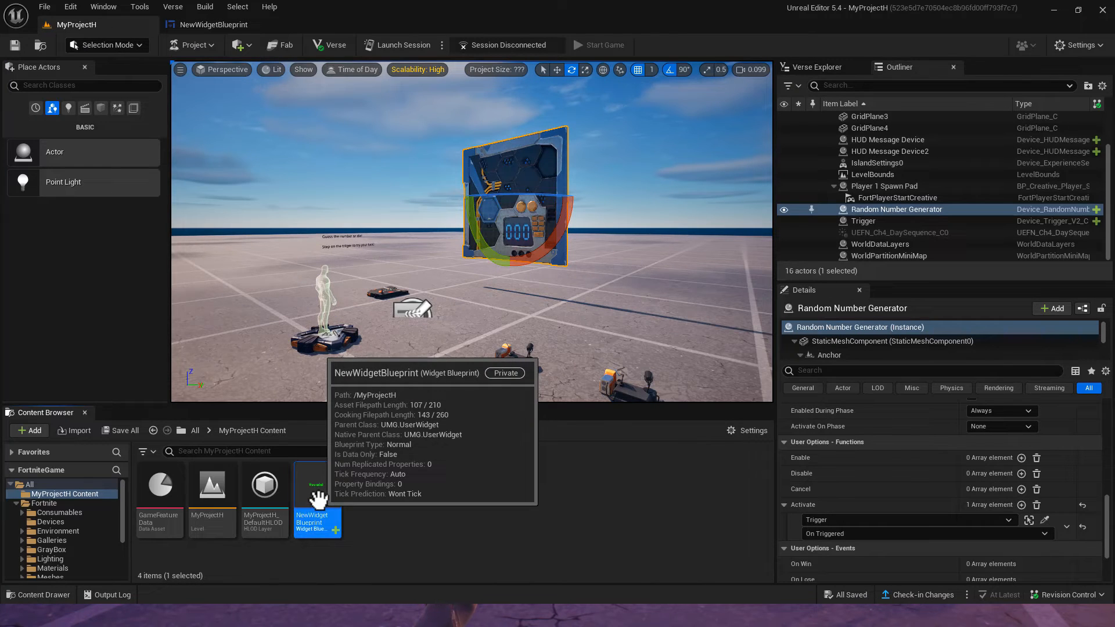
pyautogui.hotkey('ctrl', 'd')
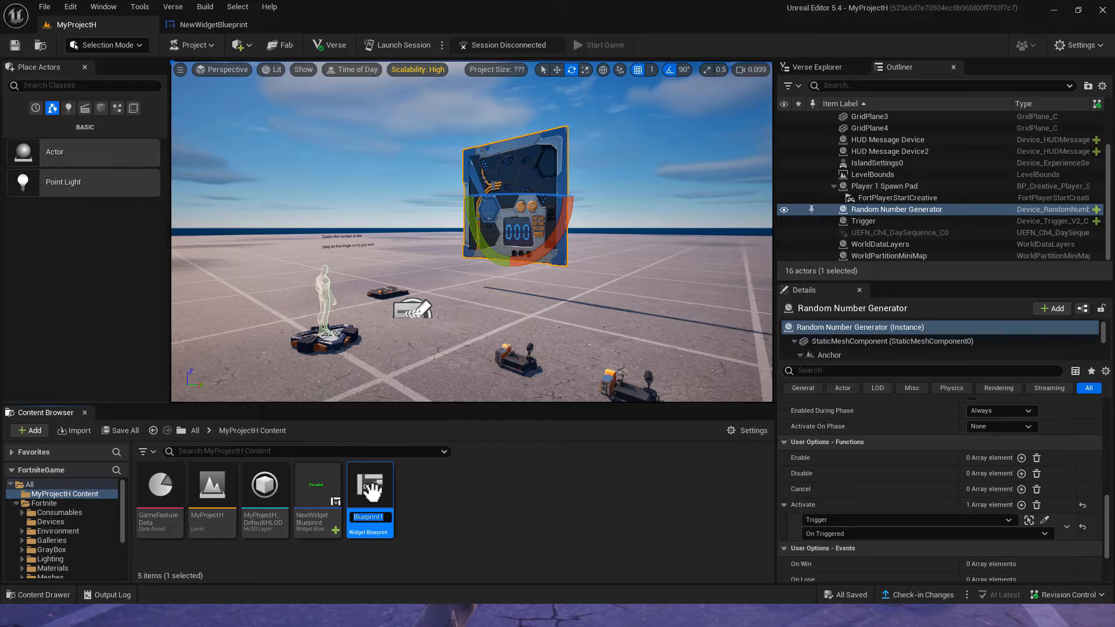
pyautogui.press('Return')
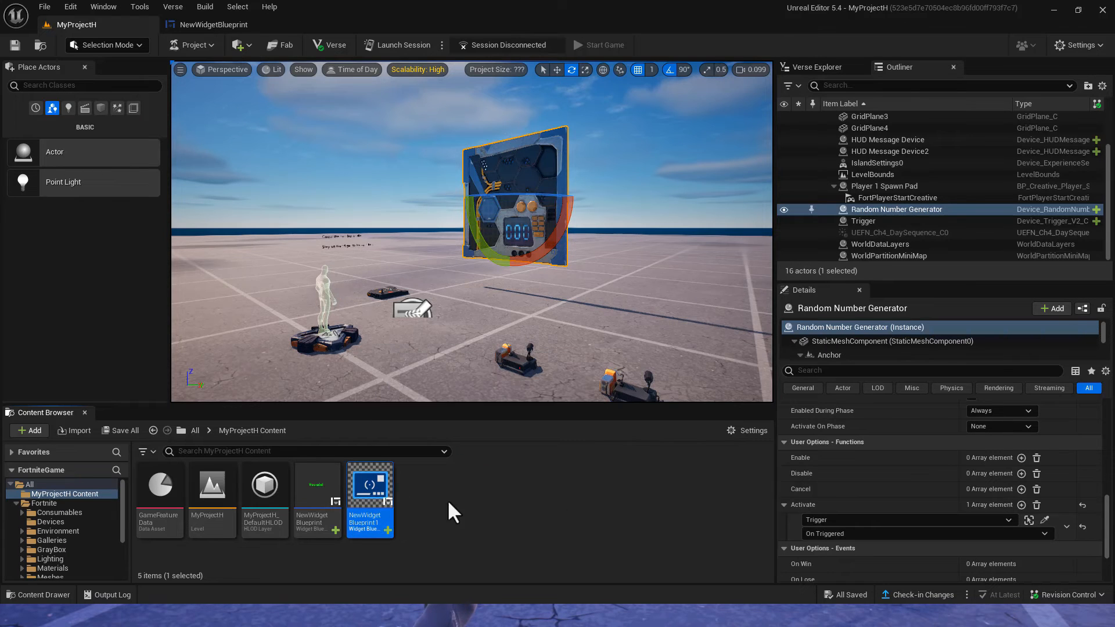
# Step: Open the duplicated widget and change its text block's content to "You lose!"
pyautogui.moveTo(371, 506)
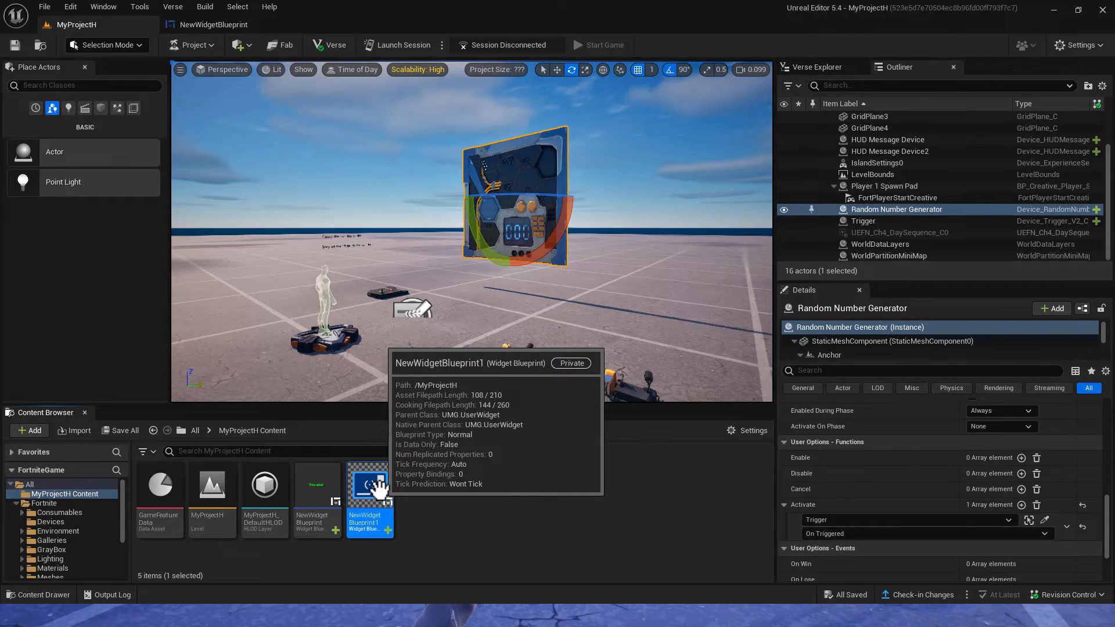
pyautogui.doubleClick(374, 489)
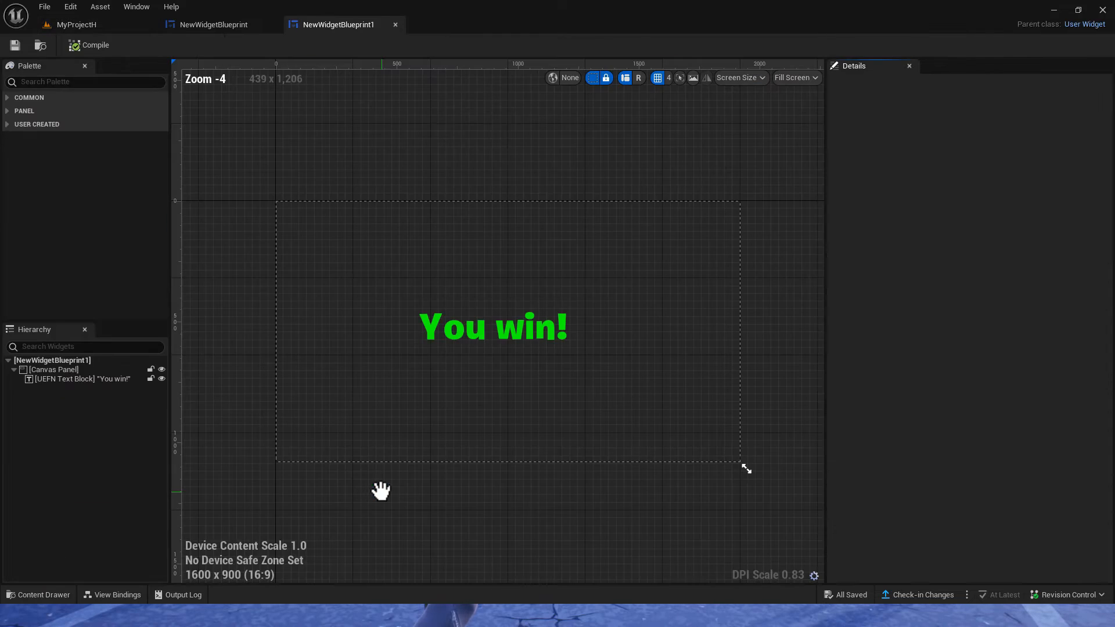
pyautogui.click(89, 378)
pyautogui.click(984, 282)
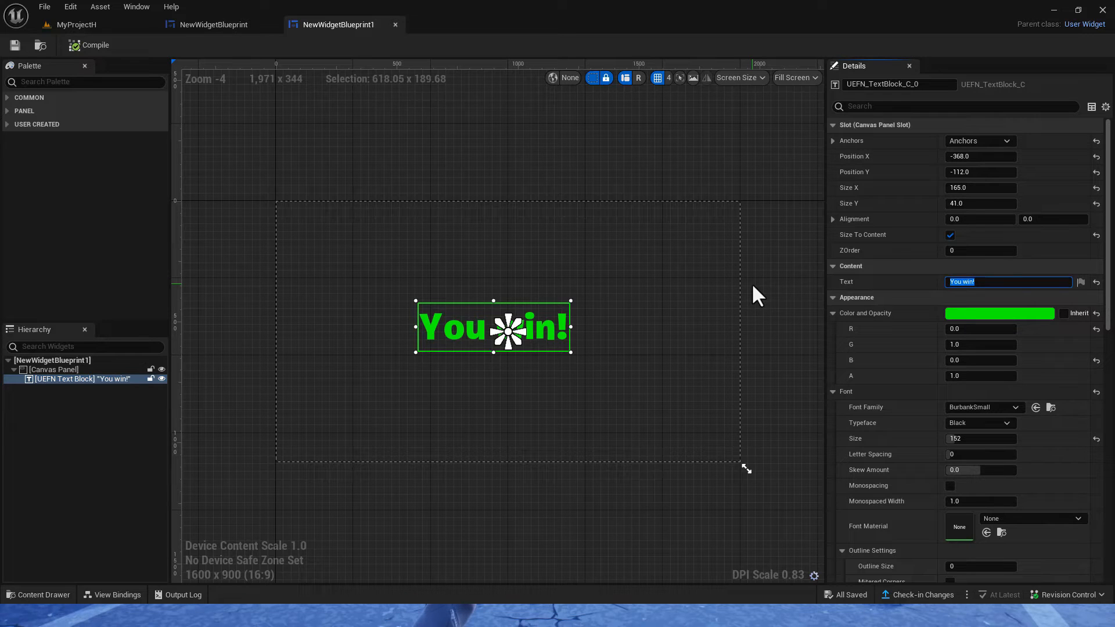
pyautogui.write('You lose!')
# Step: Colour the "You lose!" text red with R 1, G 0, B 0, and compile and save the widget
pyautogui.click(997, 315)
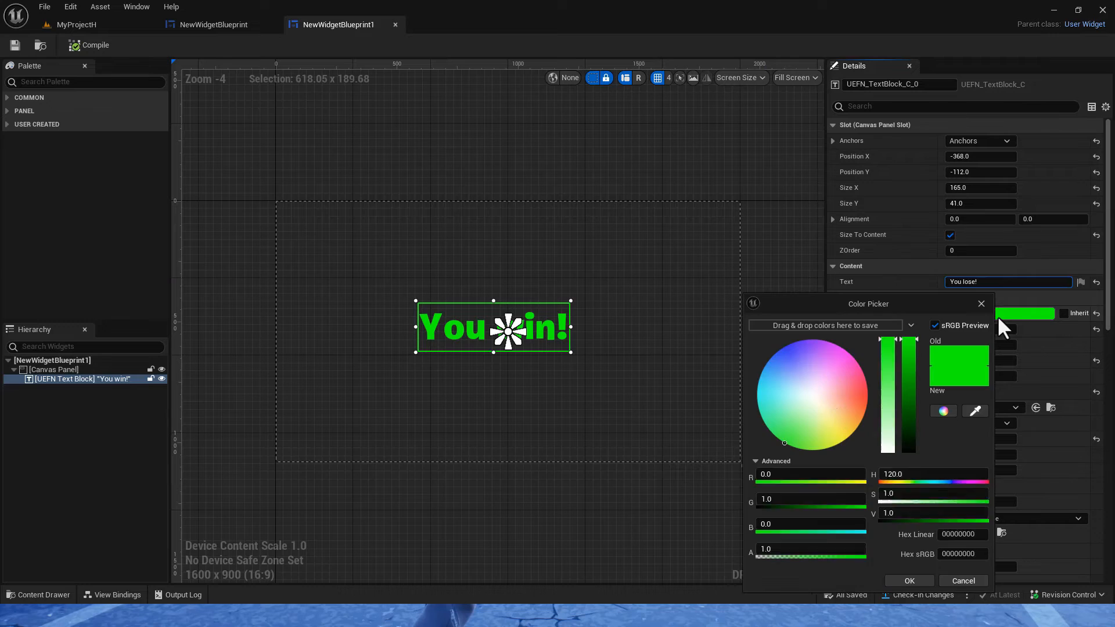
pyautogui.moveTo(788, 481); pyautogui.dragTo(865, 480)
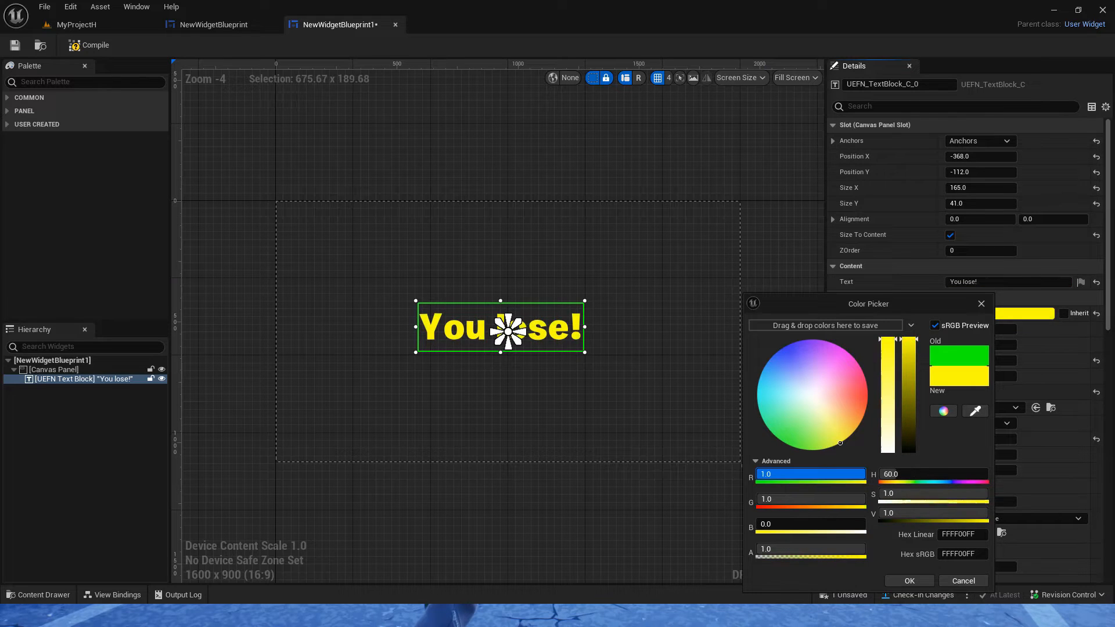
pyautogui.moveTo(785, 503); pyautogui.dragTo(756, 503)
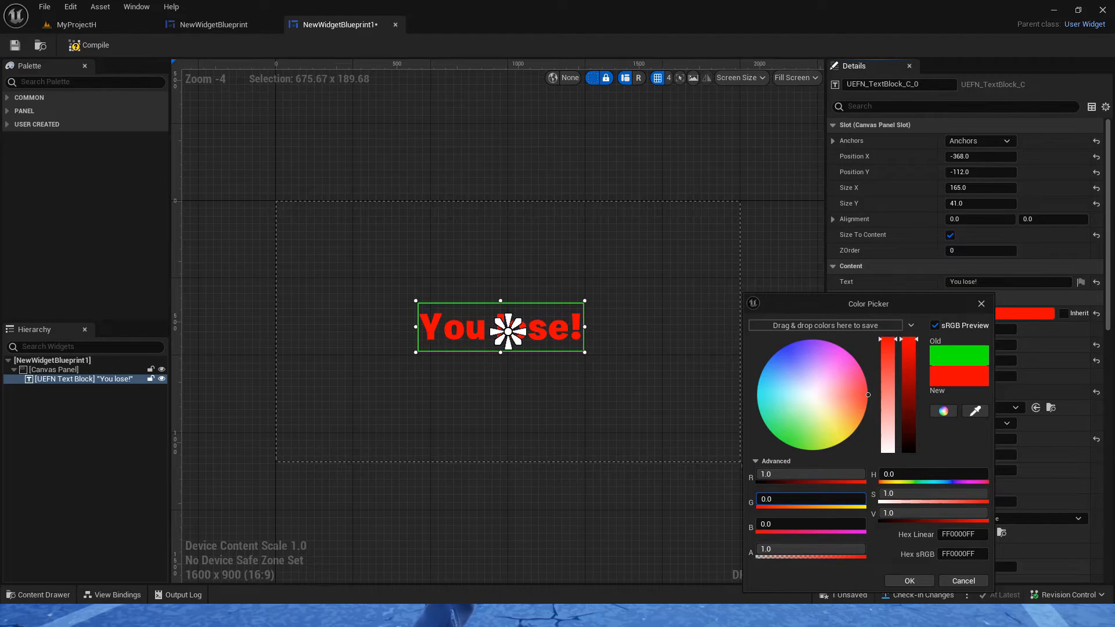
pyautogui.click(908, 581)
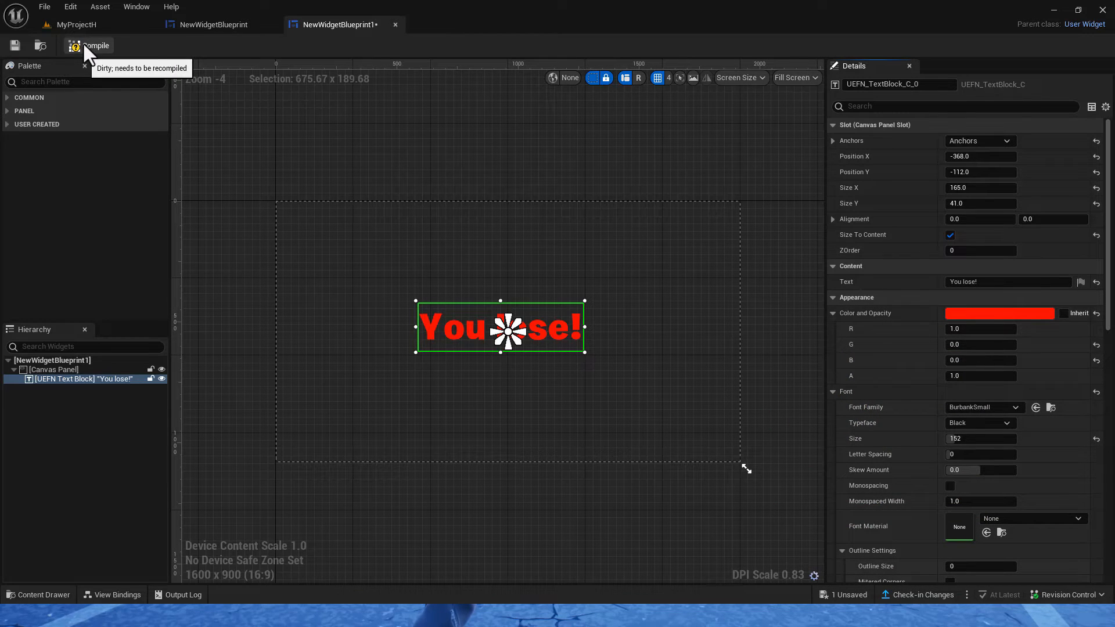
pyautogui.click(11, 45)
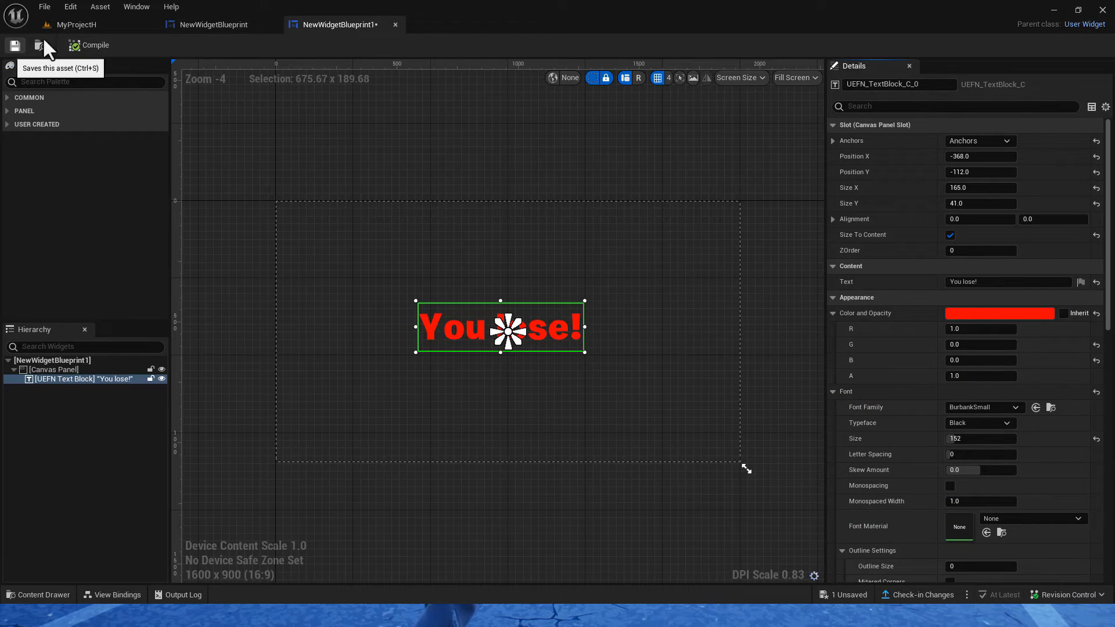
# Step: Back in the MyProjectH level, assign NewWidgetBlueprint as the HUD Widget of the first HUD Message Device
pyautogui.click(63, 25)
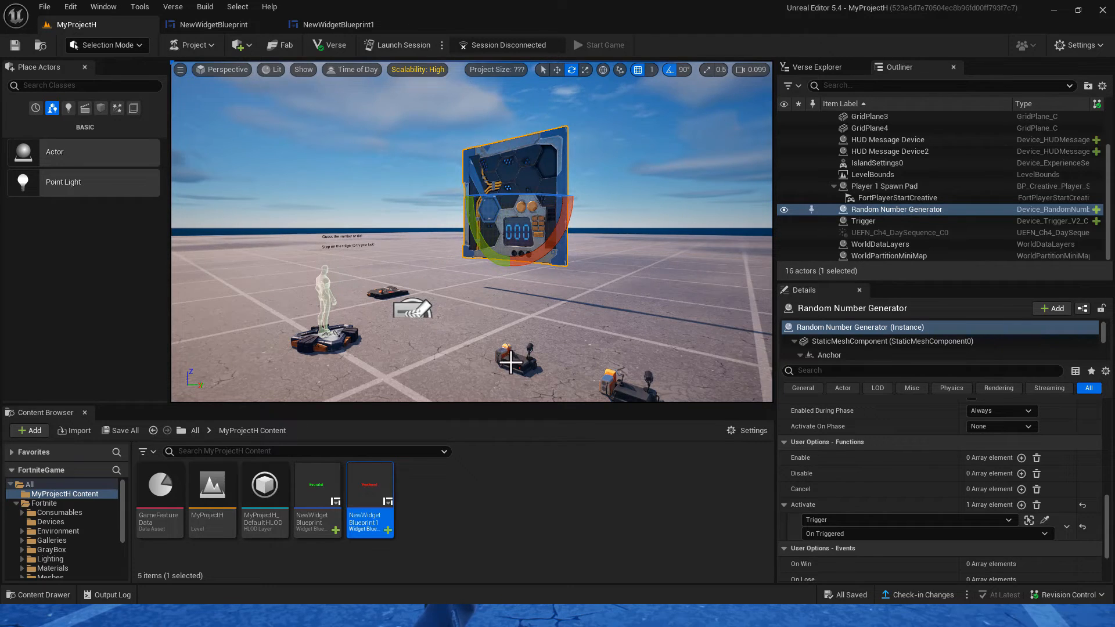
pyautogui.click(321, 493)
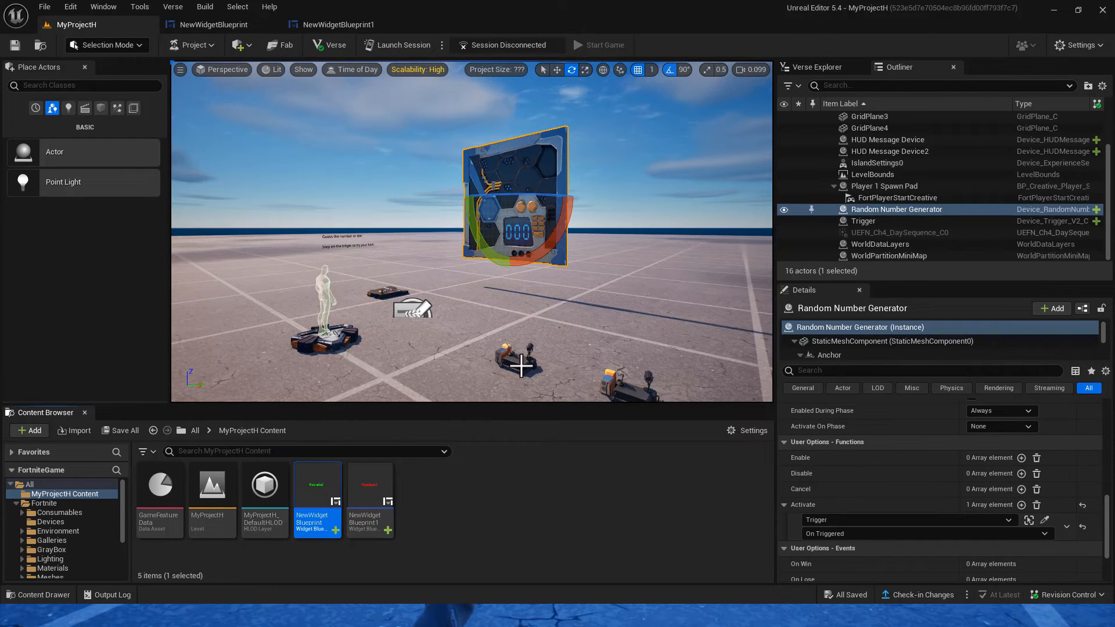
pyautogui.click(515, 357)
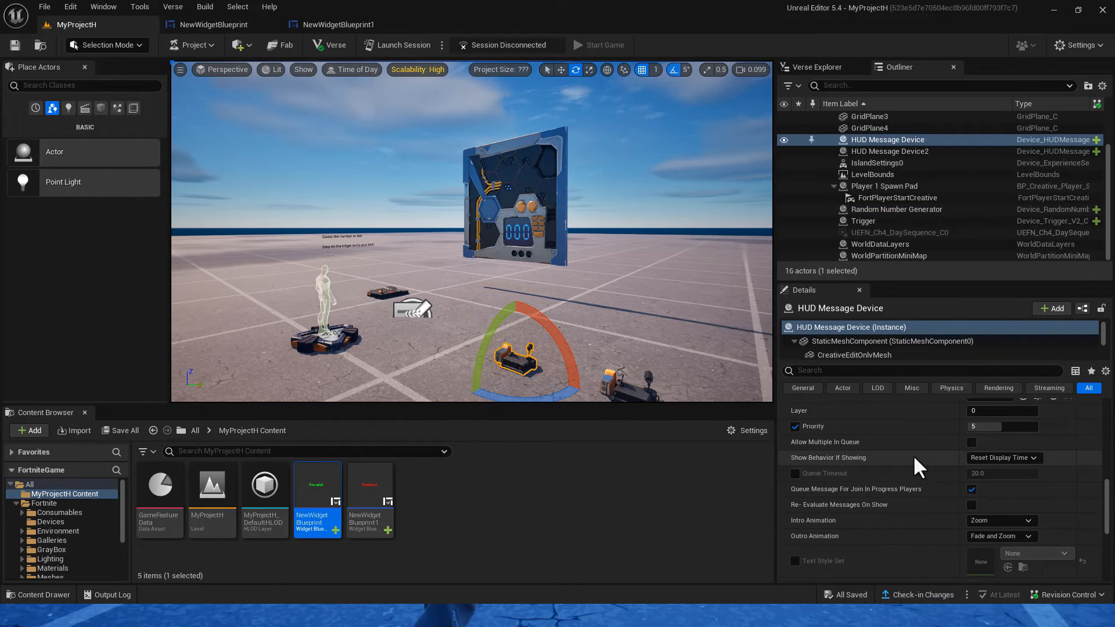
pyautogui.scroll(-2, 939, 437)
pyautogui.scroll(-2, 930, 438)
pyautogui.scroll(-10, 922, 440)
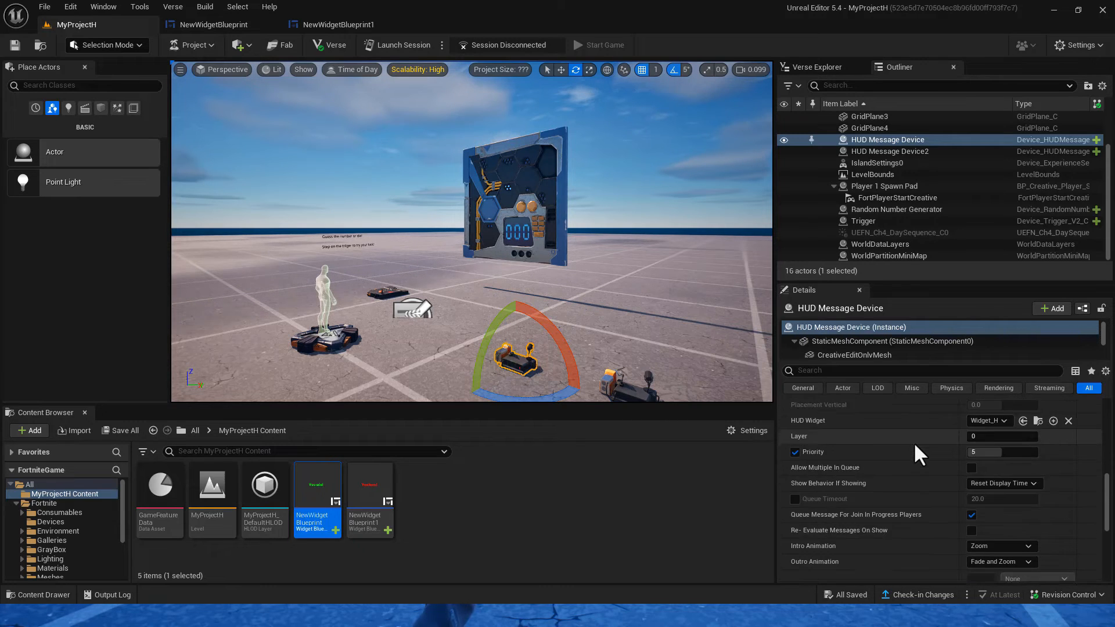
pyautogui.scroll(2, 915, 441)
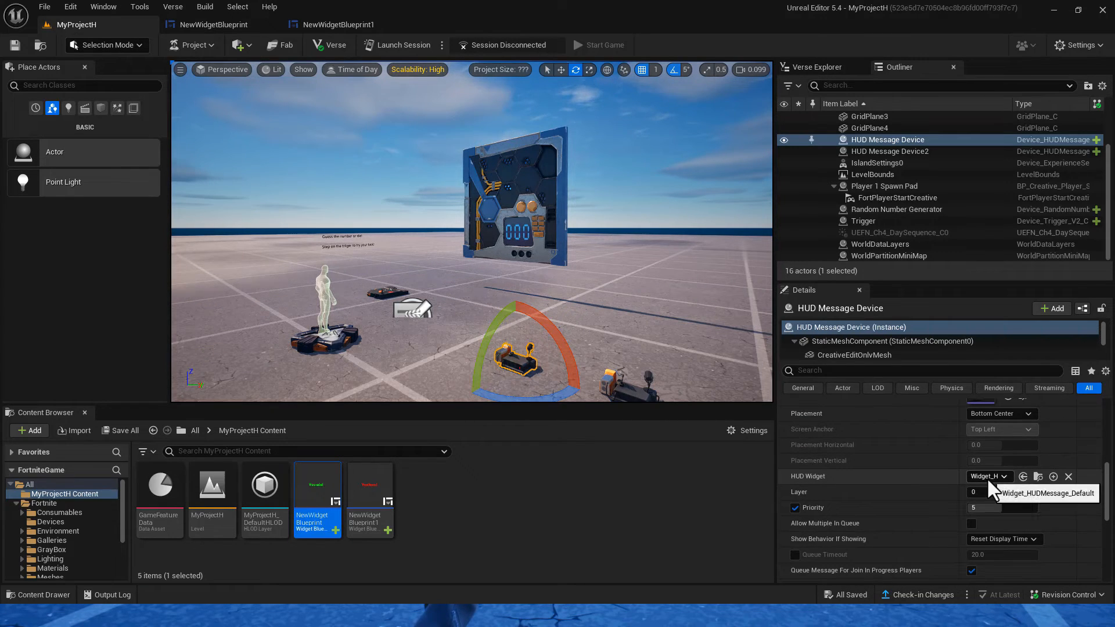
pyautogui.click(1022, 477)
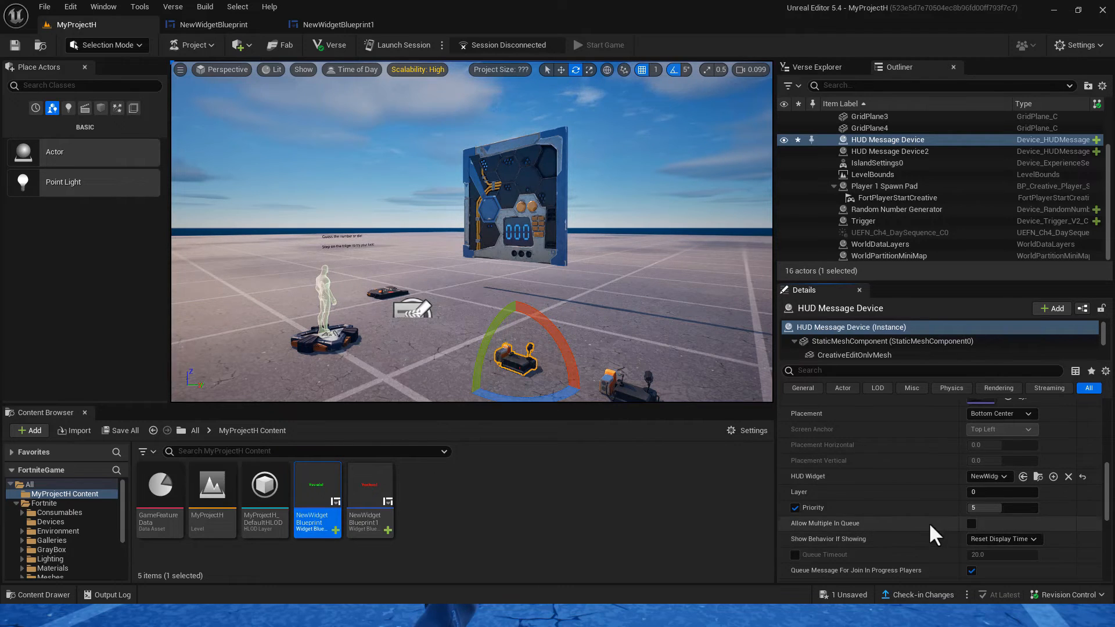
# Step: Bind the first HUD Message Device's Show function to the Random Number Generator's On Win event and save the level
pyautogui.scroll(-8, 890, 459)
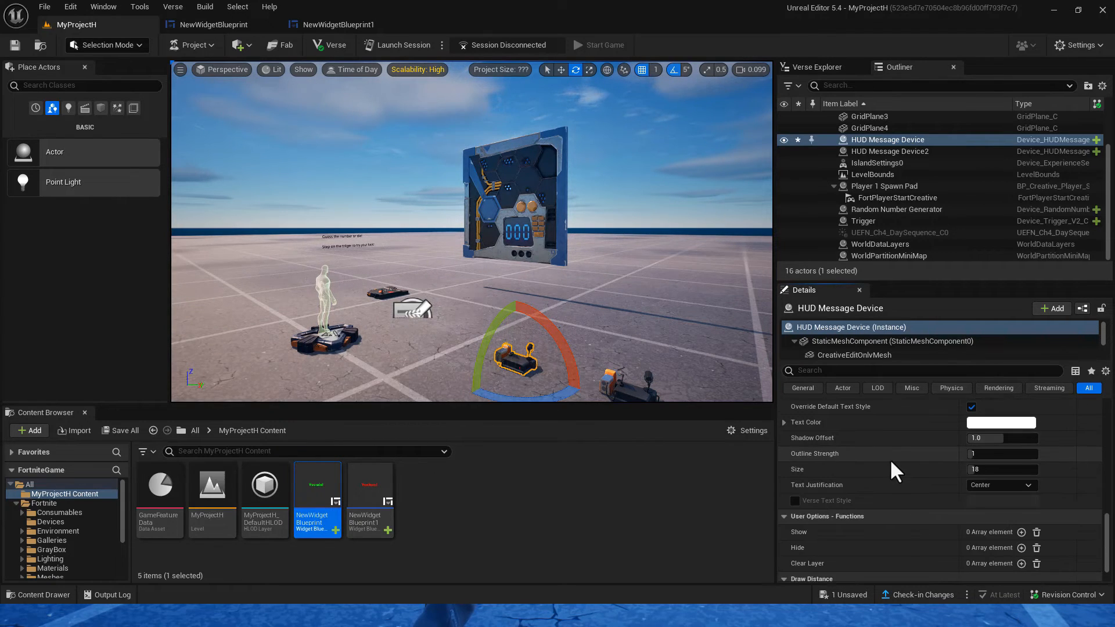
pyautogui.scroll(-2, 890, 459)
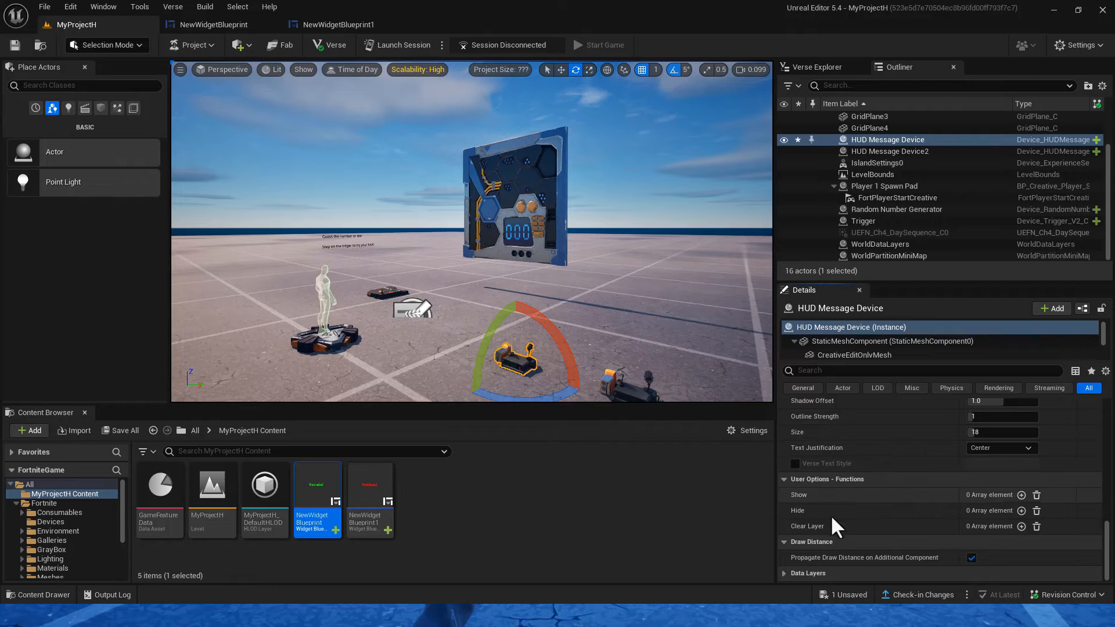
pyautogui.click(1022, 495)
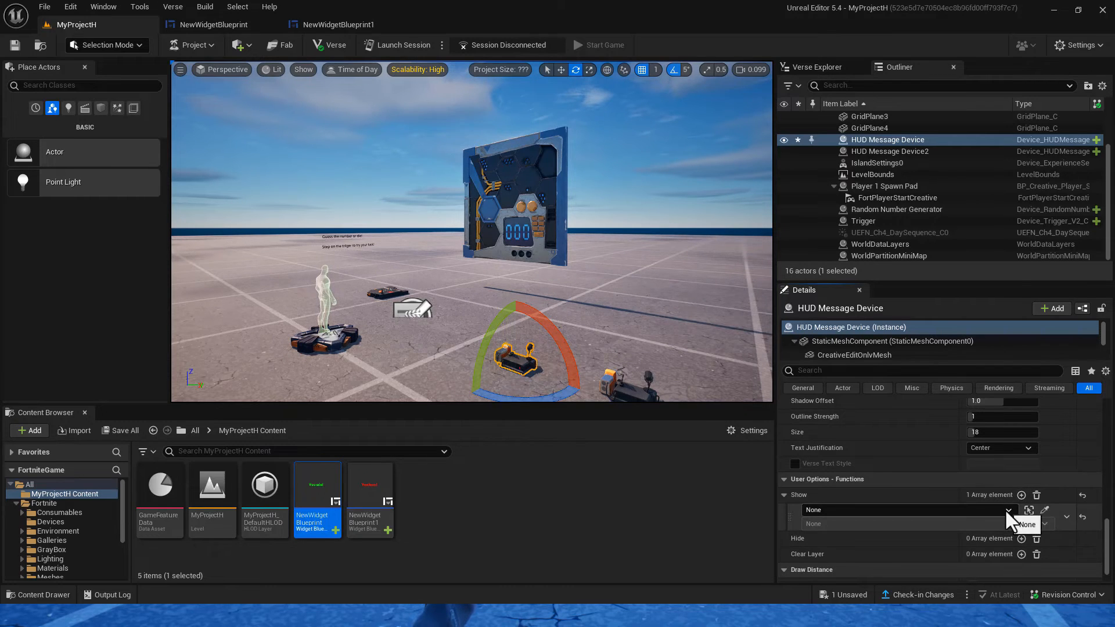
pyautogui.click(1007, 510)
pyautogui.click(878, 492)
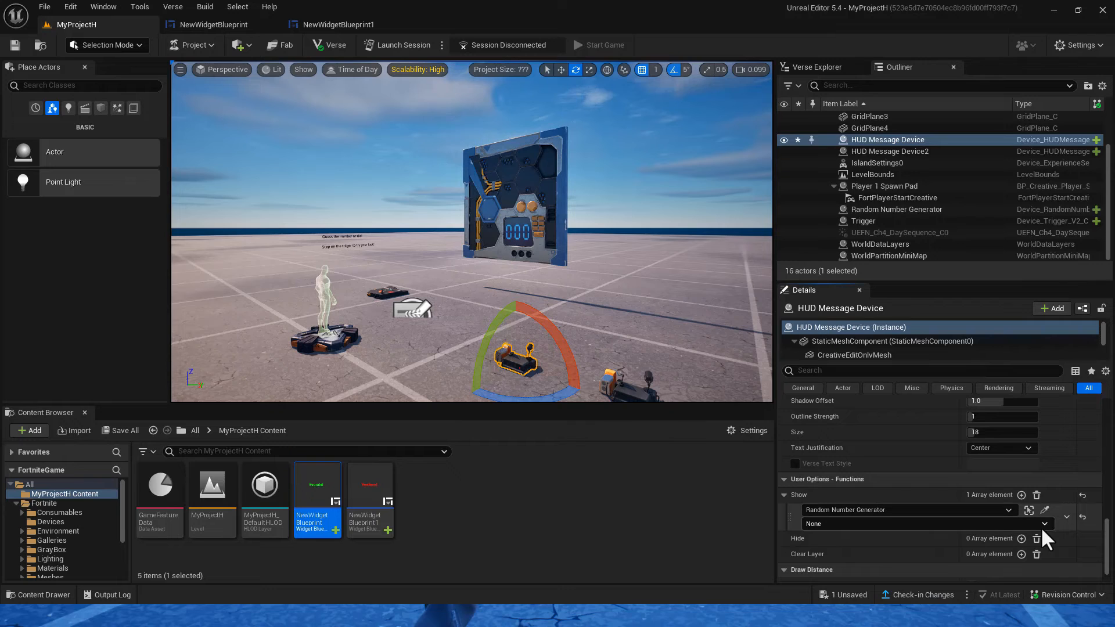
pyautogui.click(1045, 525)
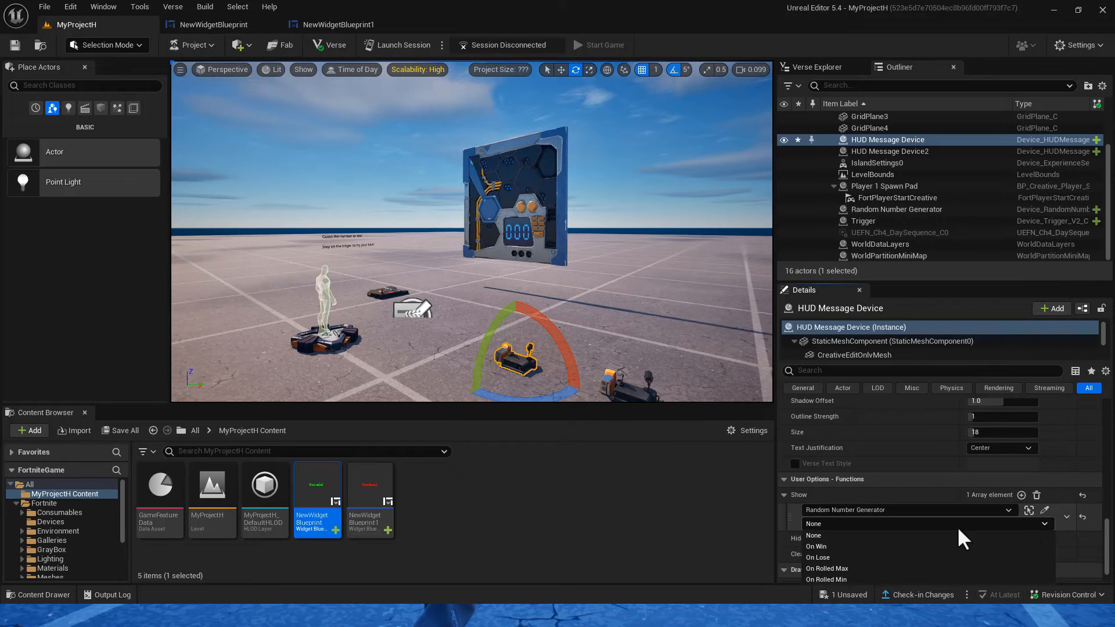
pyautogui.click(850, 546)
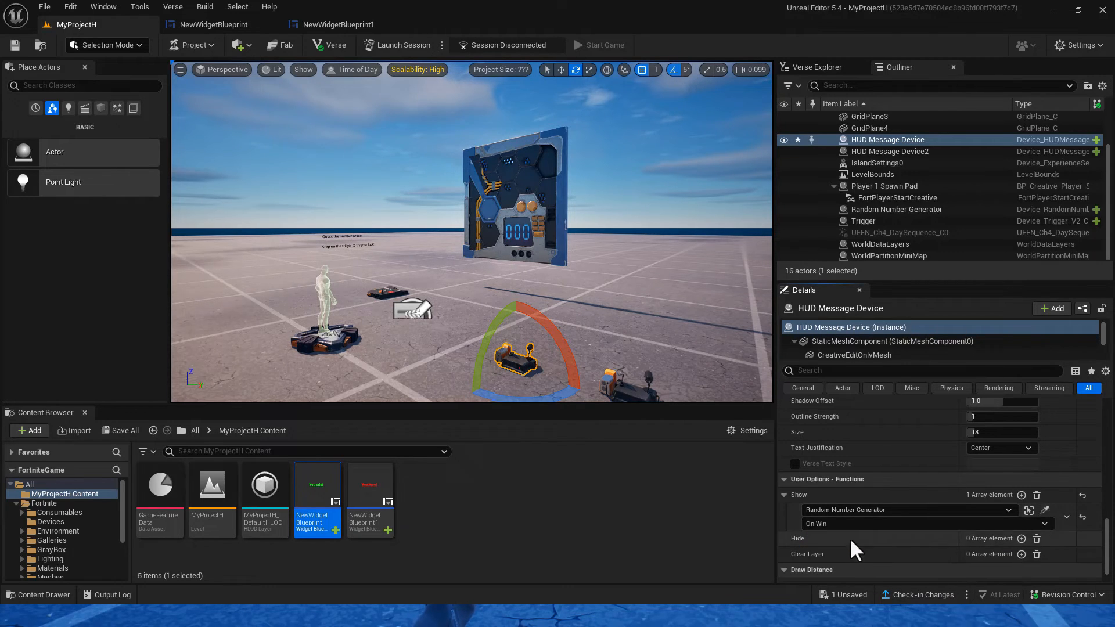
pyautogui.click(15, 45)
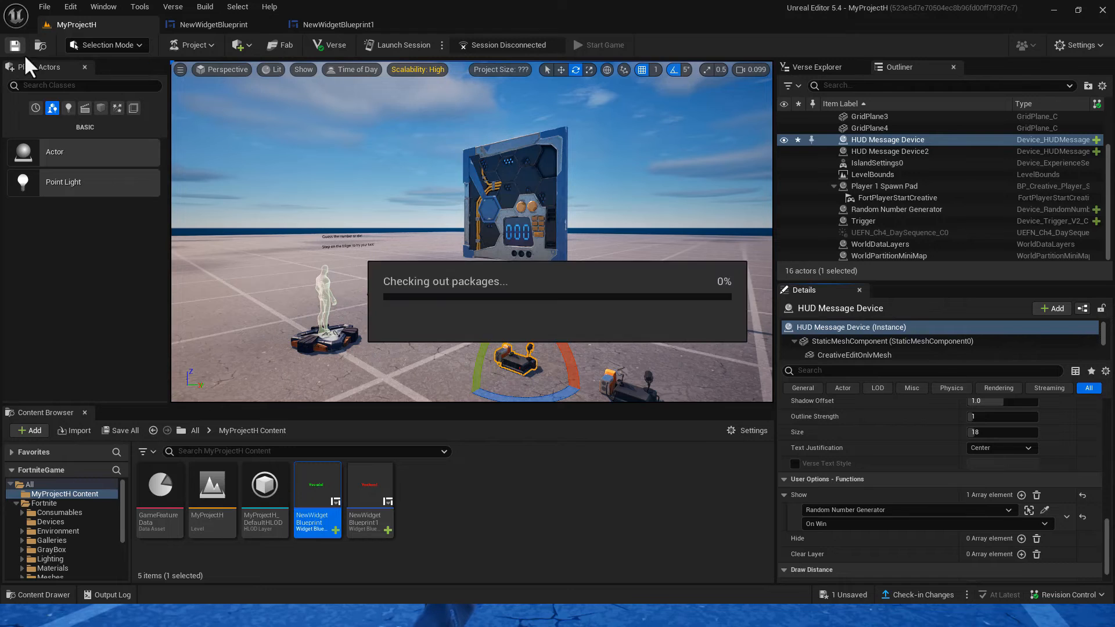
# Step: Assign NewWidgetBlueprint1 as the HUD Widget of HUD Message Device2
pyautogui.click(366, 494)
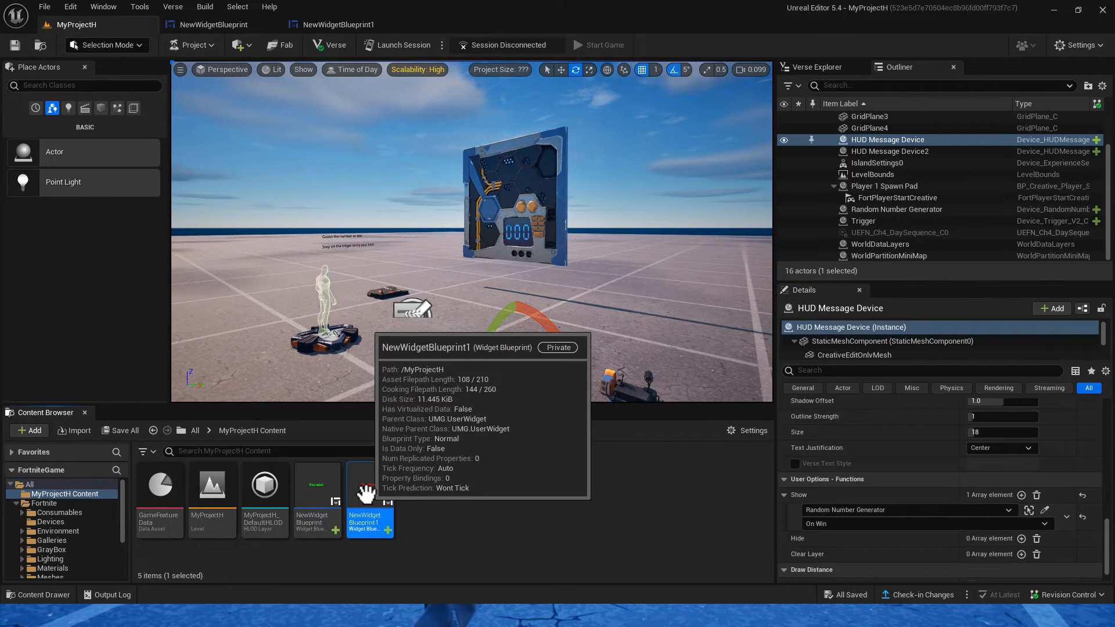
pyautogui.click(630, 388)
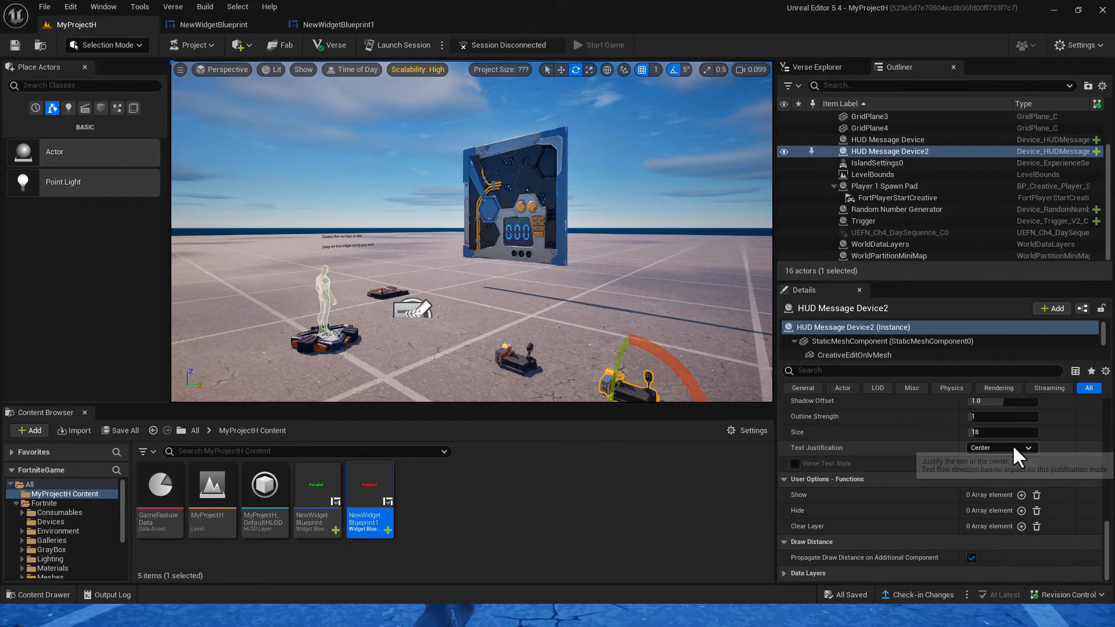
pyautogui.scroll(3, 1021, 461)
pyautogui.scroll(5, 1020, 459)
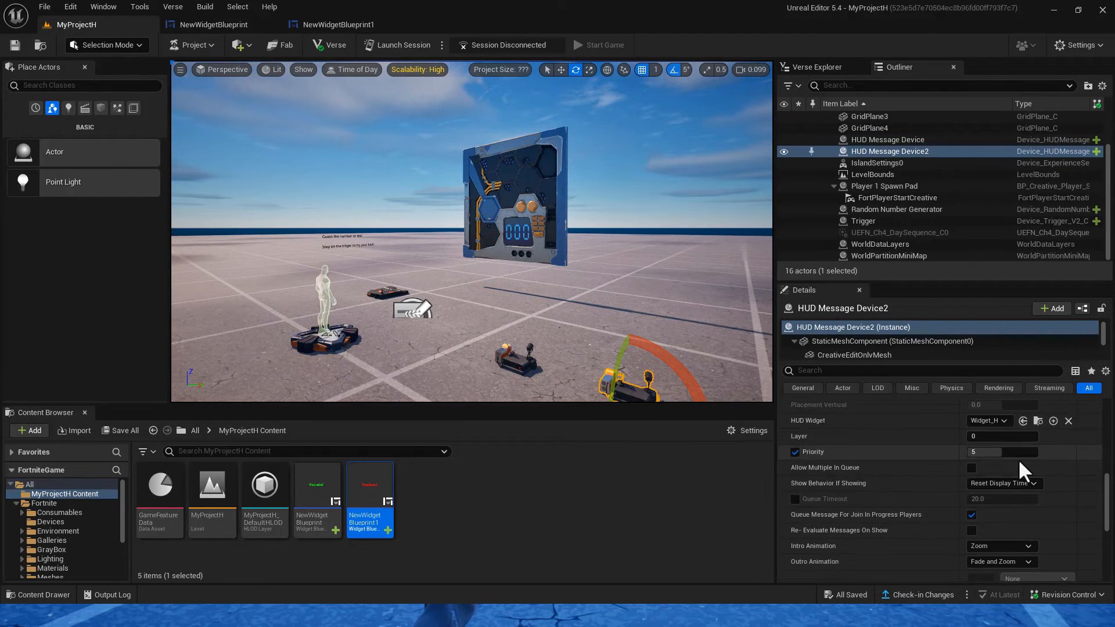
pyautogui.click(1024, 440)
# Step: Bind HUD Message Device2's Show function to the Random Number Generator's On Lose event
pyautogui.scroll(-5, 1059, 507)
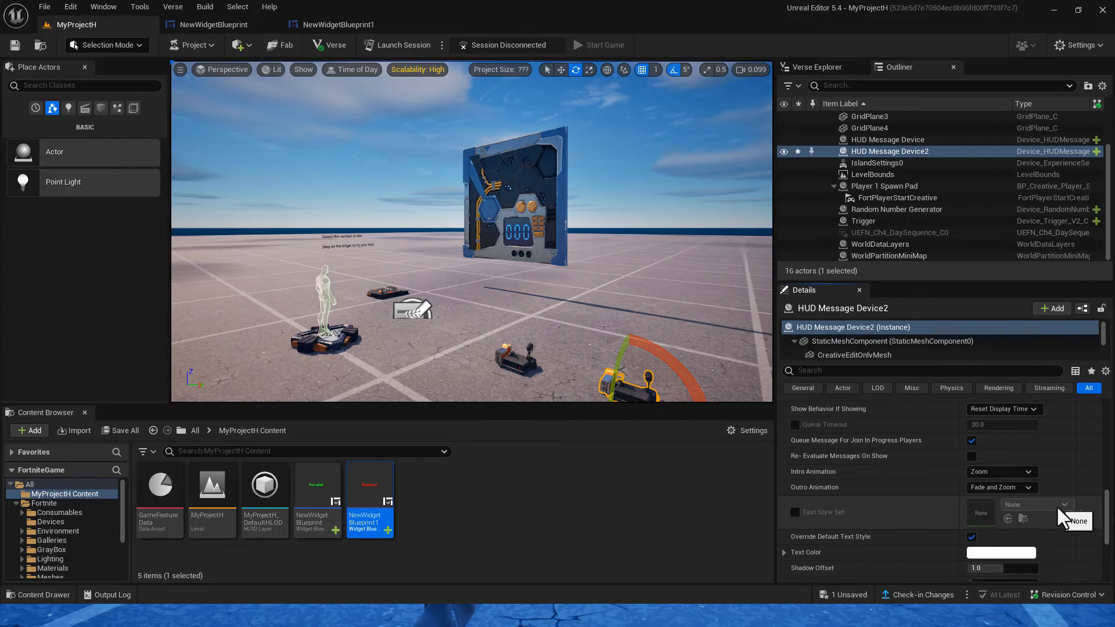
pyautogui.scroll(-3, 1053, 513)
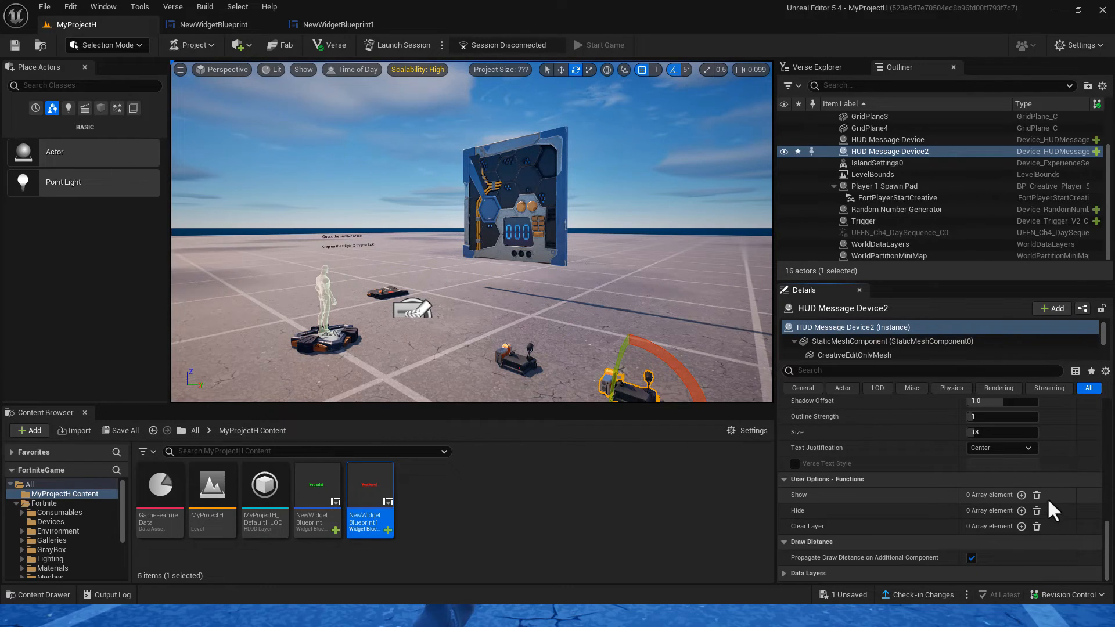
pyautogui.click(1021, 495)
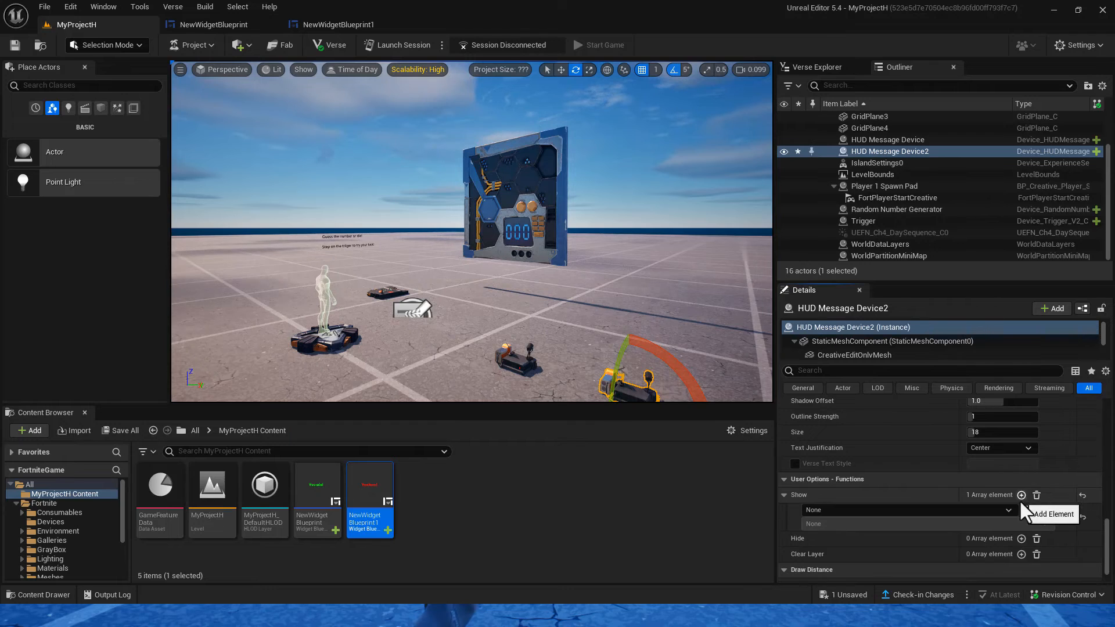
pyautogui.click(1007, 511)
pyautogui.scroll(-2, 920, 450)
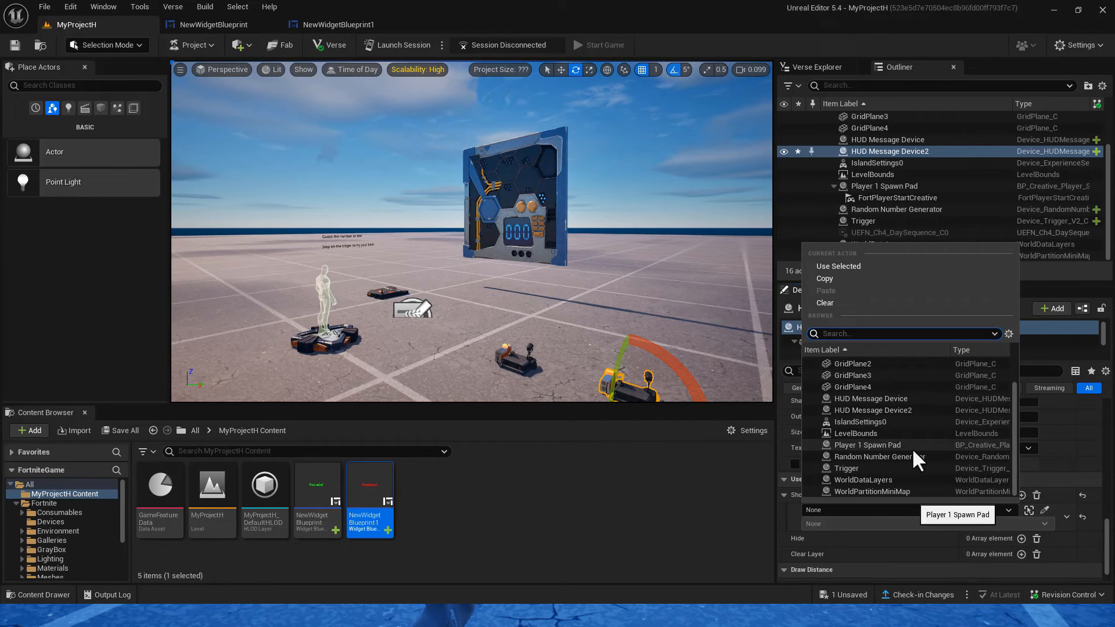
pyautogui.click(905, 457)
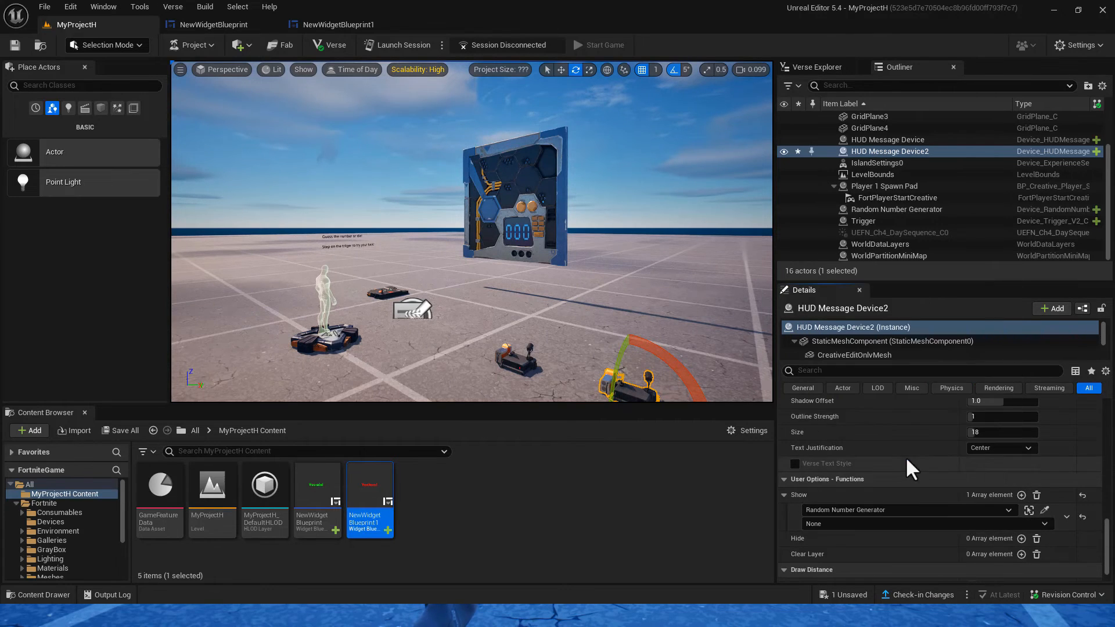
pyautogui.click(1043, 524)
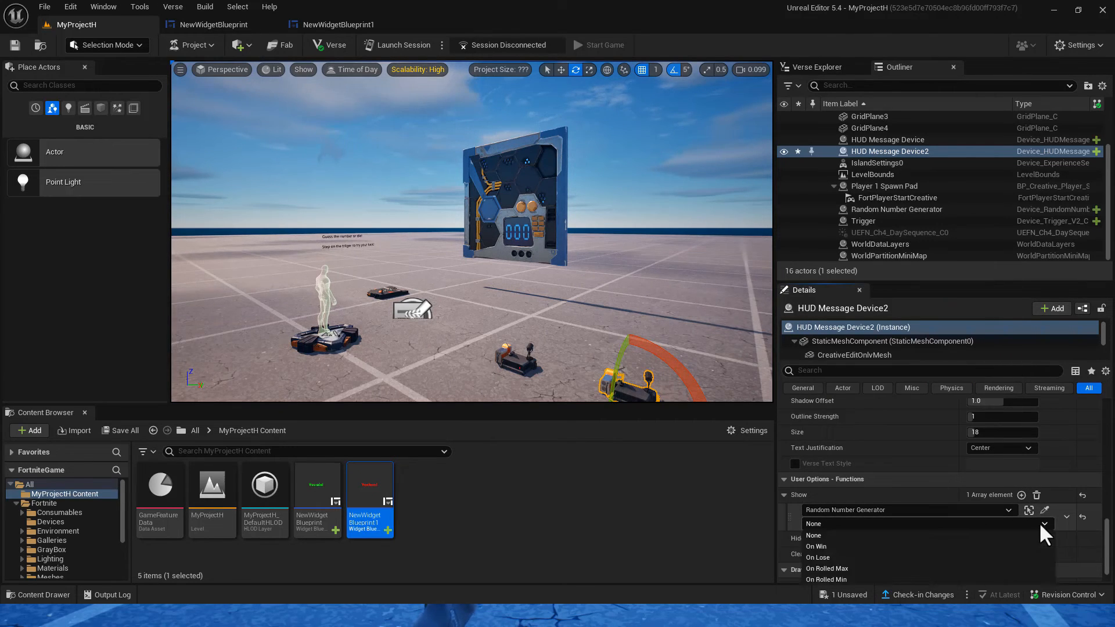
pyautogui.click(880, 557)
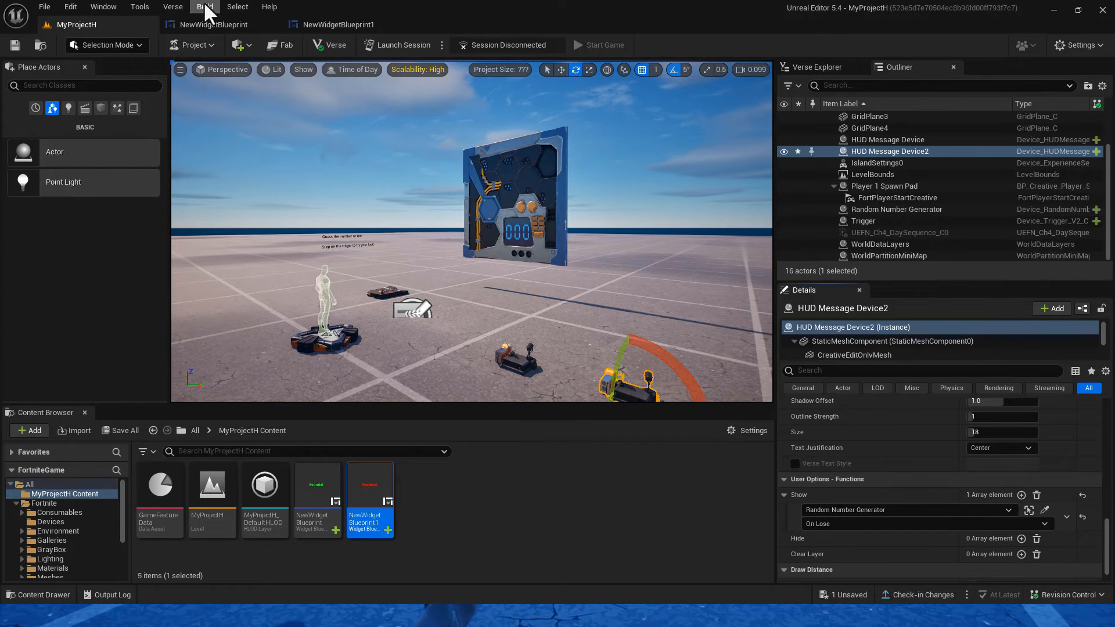
# Step: Save the MyProjectH level and start the game in a newly launched Fortnite session
pyautogui.click(14, 45)
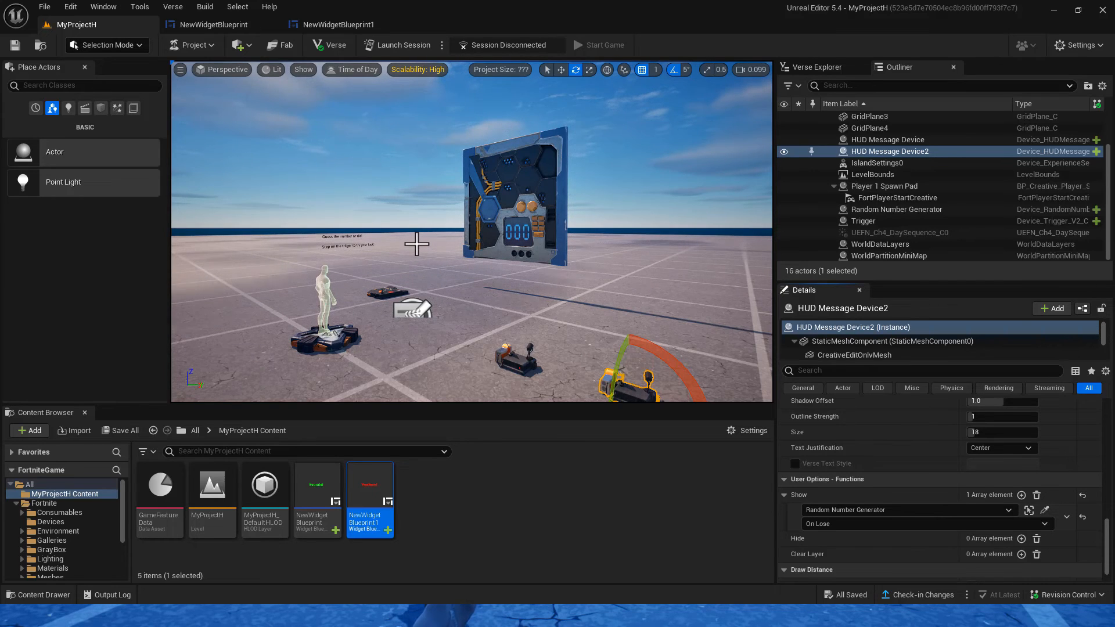
pyautogui.click(413, 48)
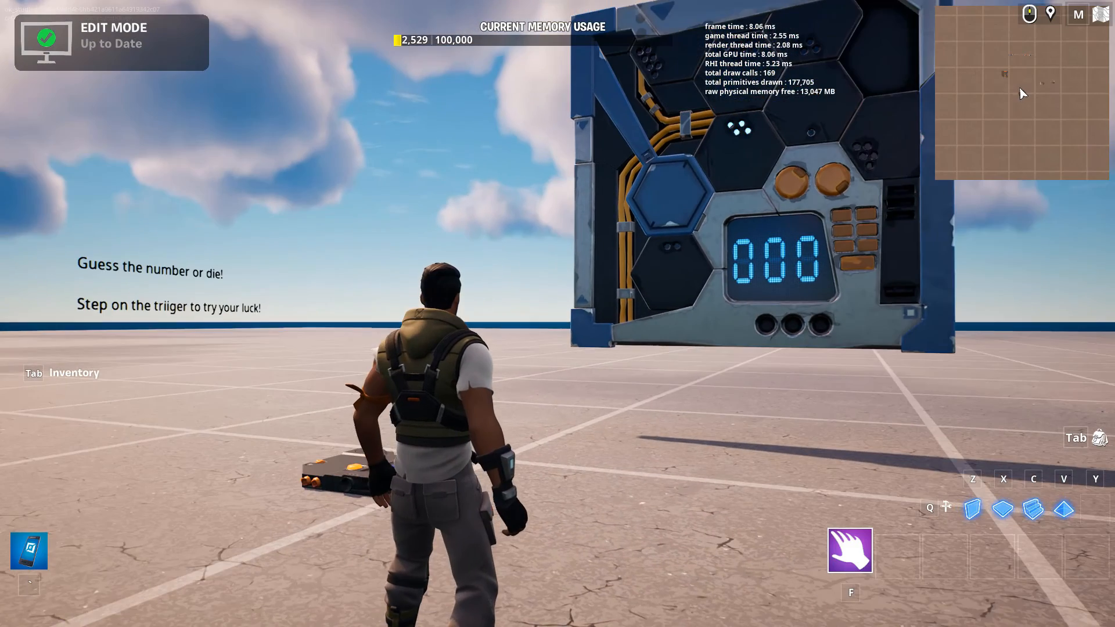
pyautogui.press('Escape')
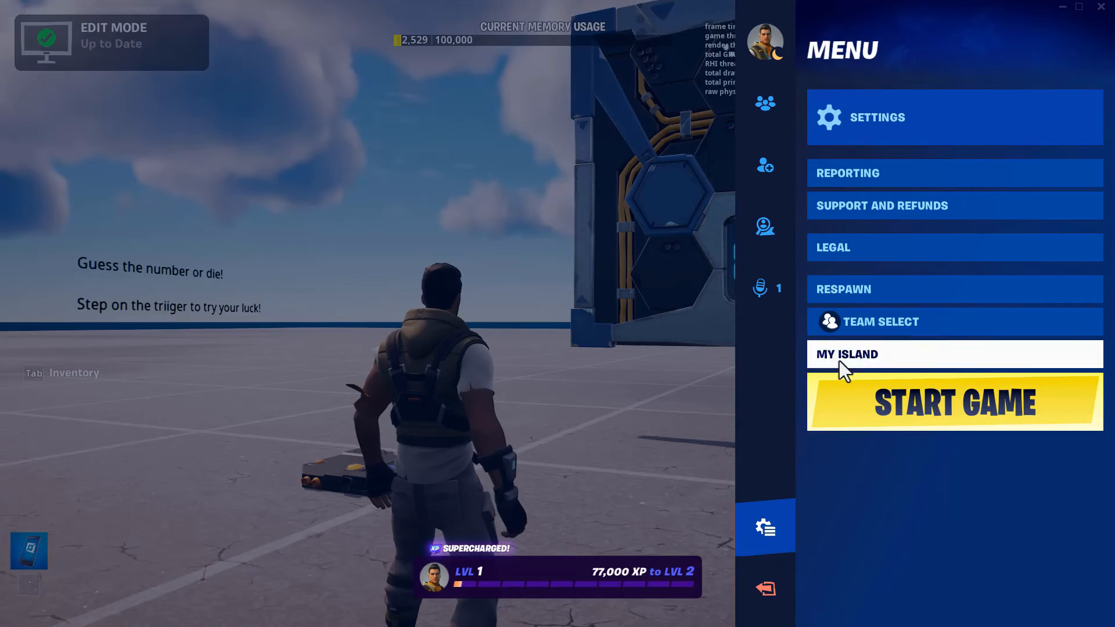
pyautogui.click(957, 402)
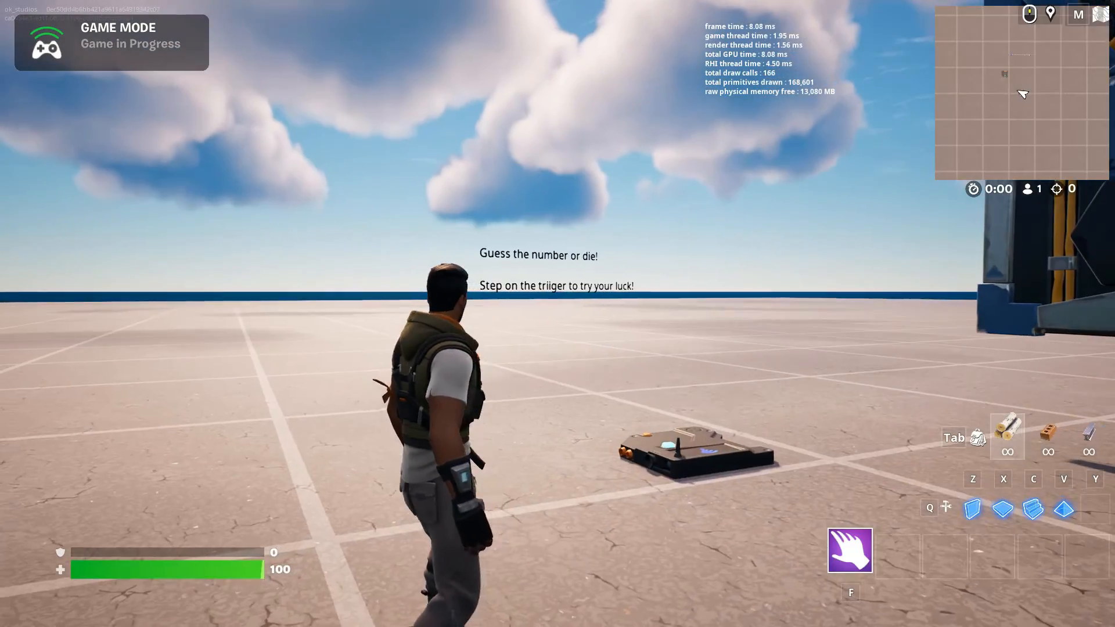
# Step: Walk the character onto the trigger to test the random number roll and its HUD message
pyautogui.press('w')
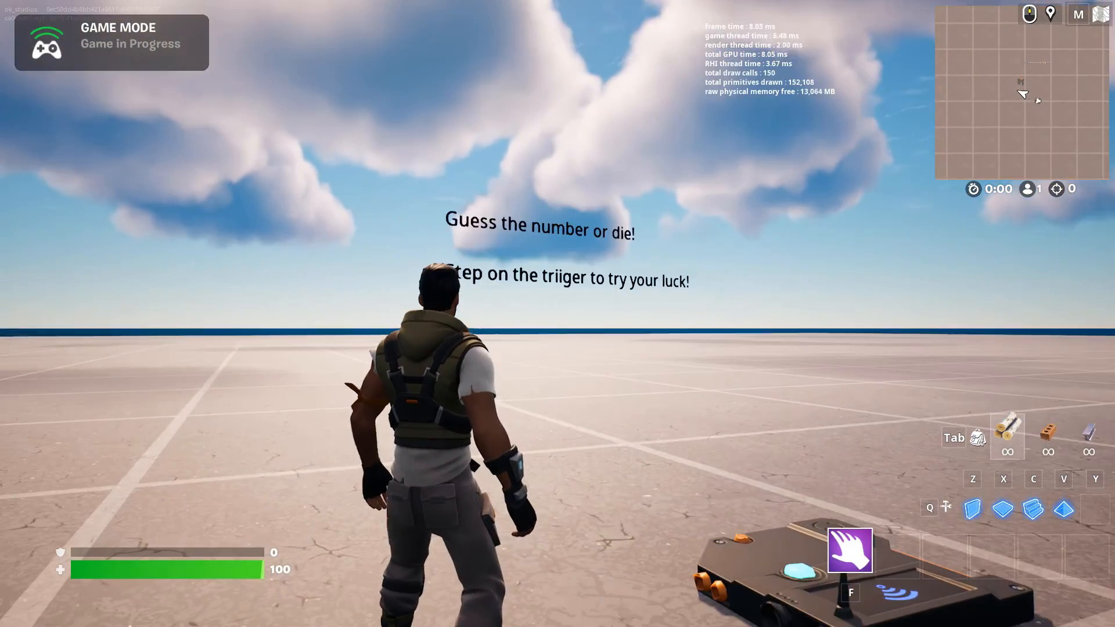
pyautogui.press('w')
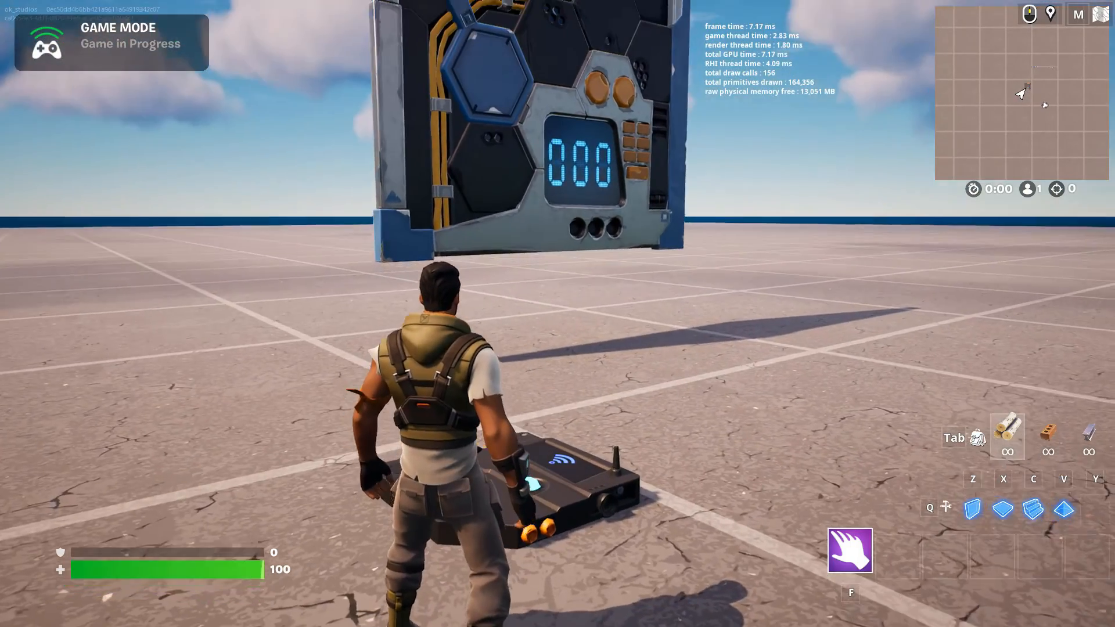
pyautogui.press('w')
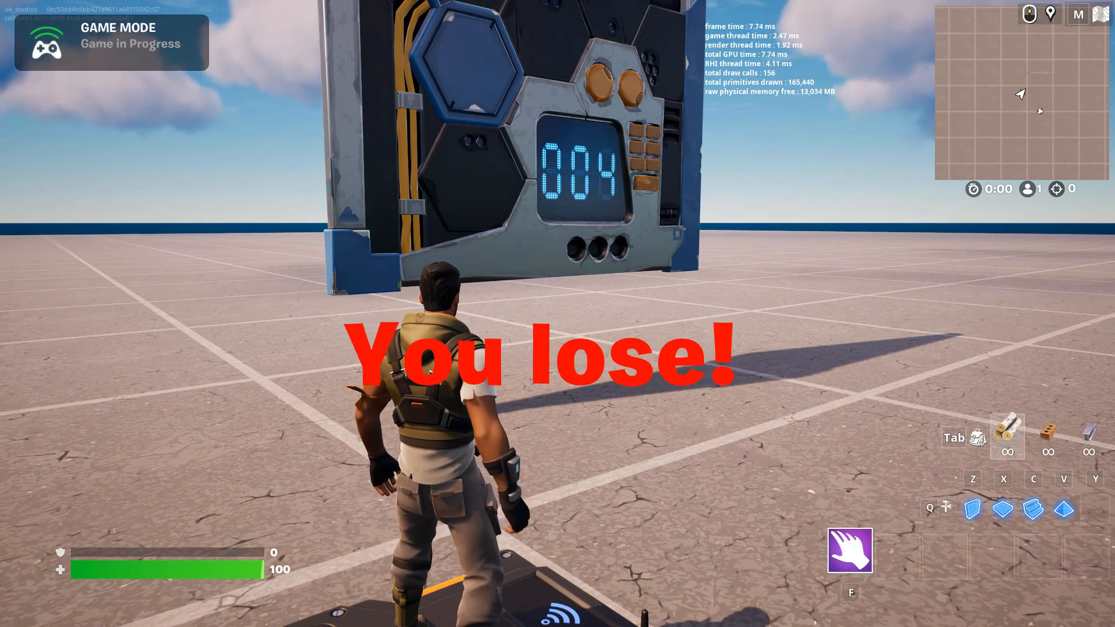
# Step: Step off and back onto the trigger repeatedly to re-roll the number and check the HUD message each time
pyautogui.press('a')
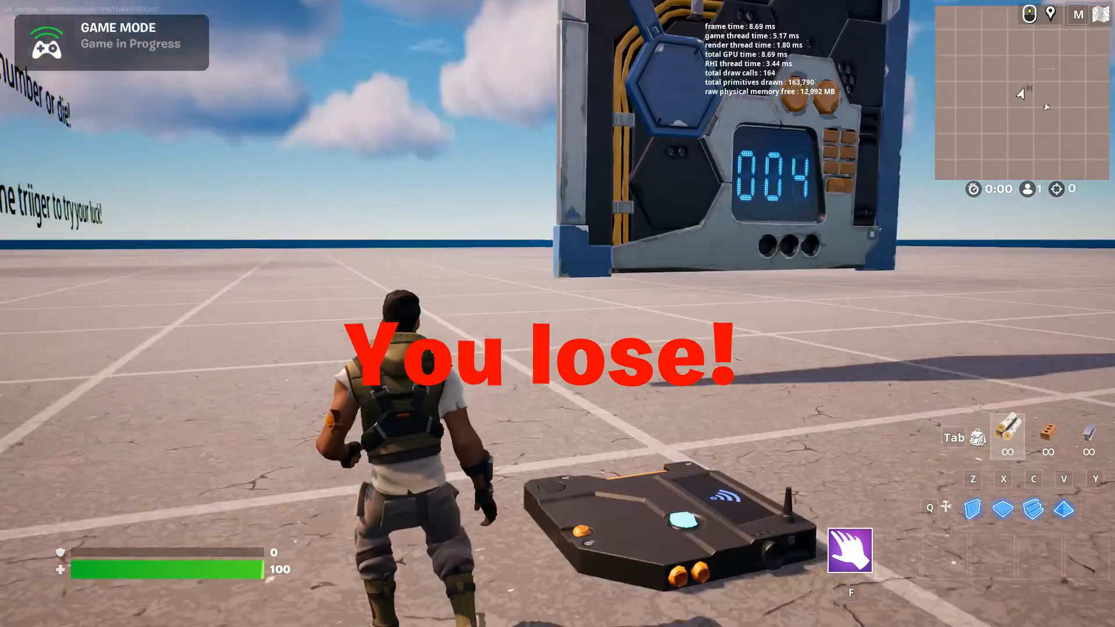
pyautogui.press('w')
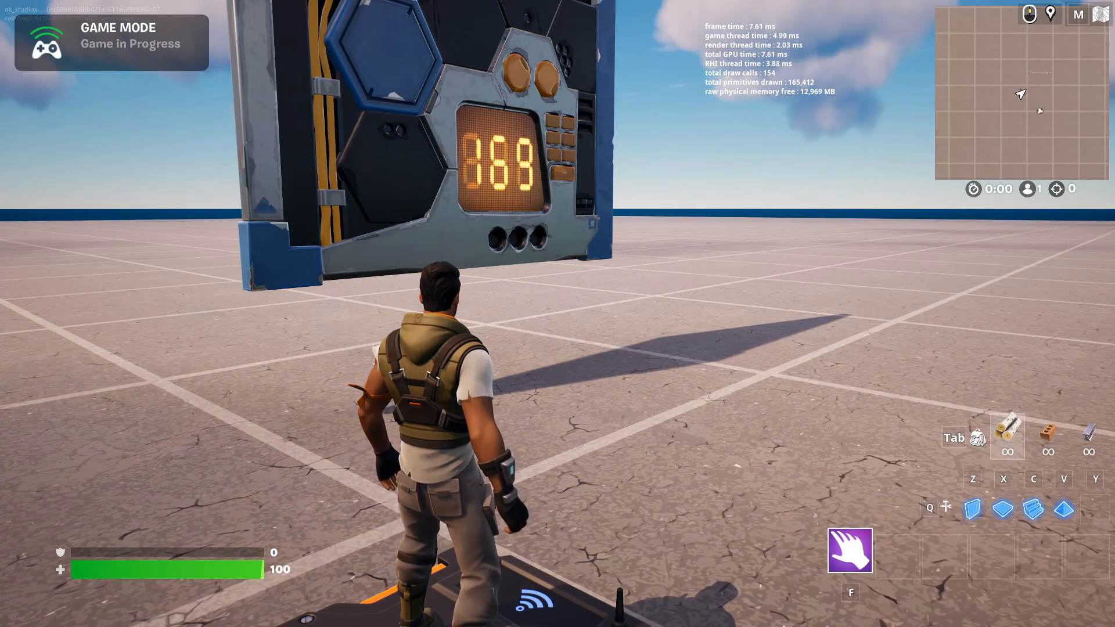
pyautogui.press('w')
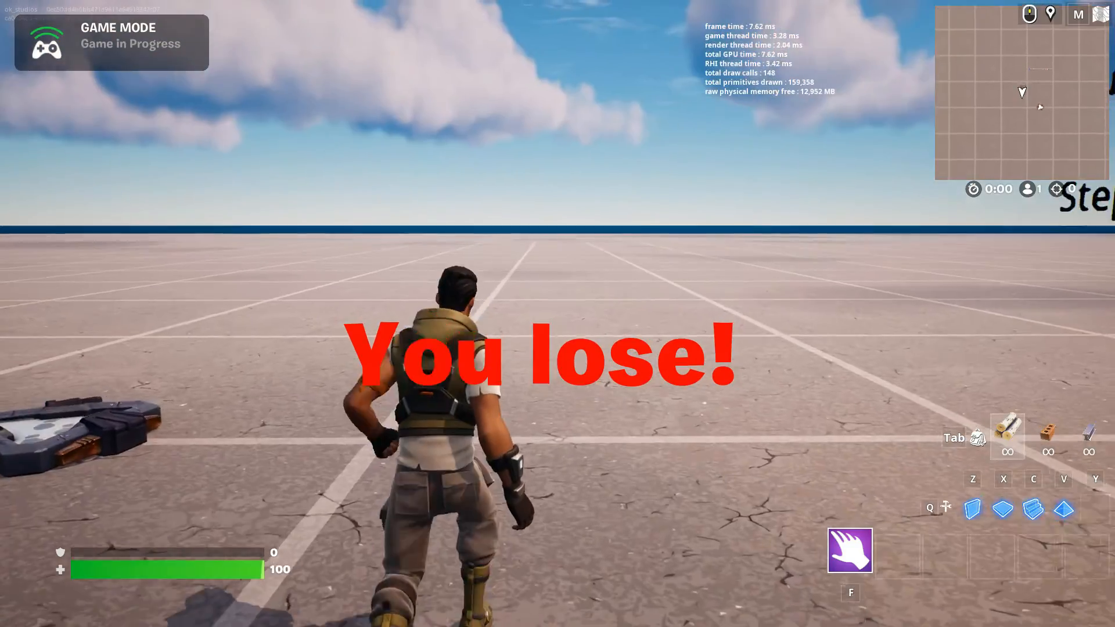
pyautogui.press('w')
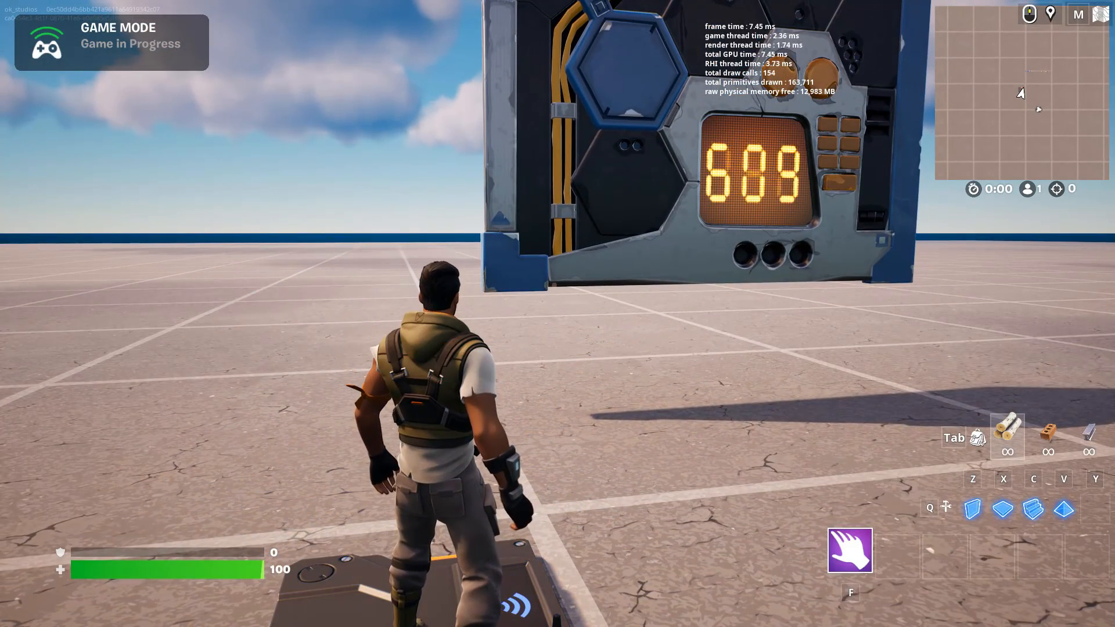
pyautogui.press('w')
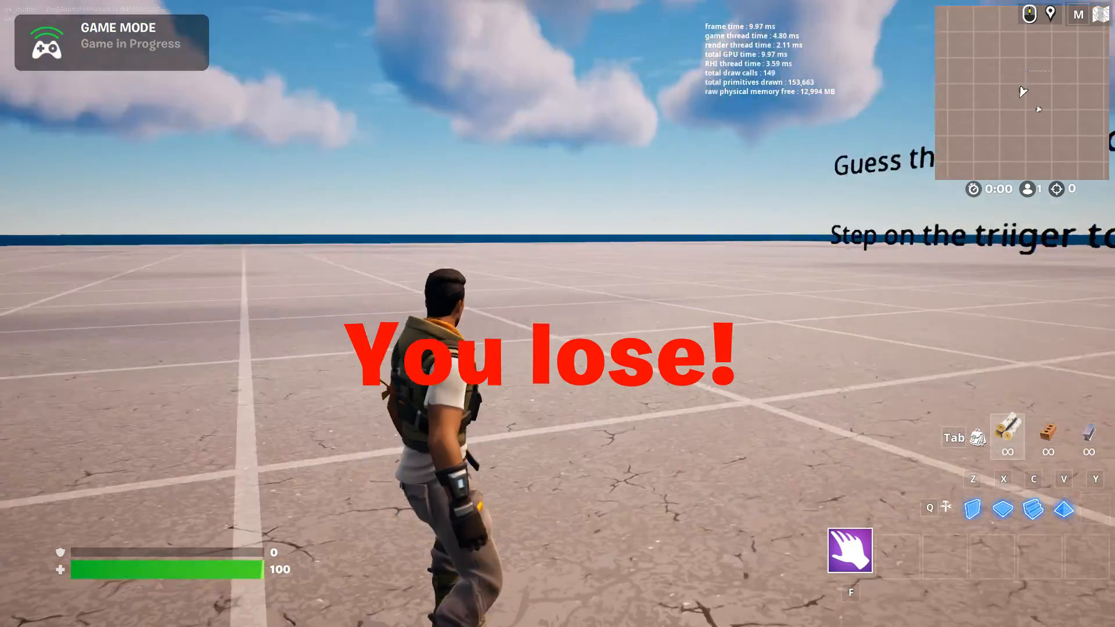
pyautogui.press('w')
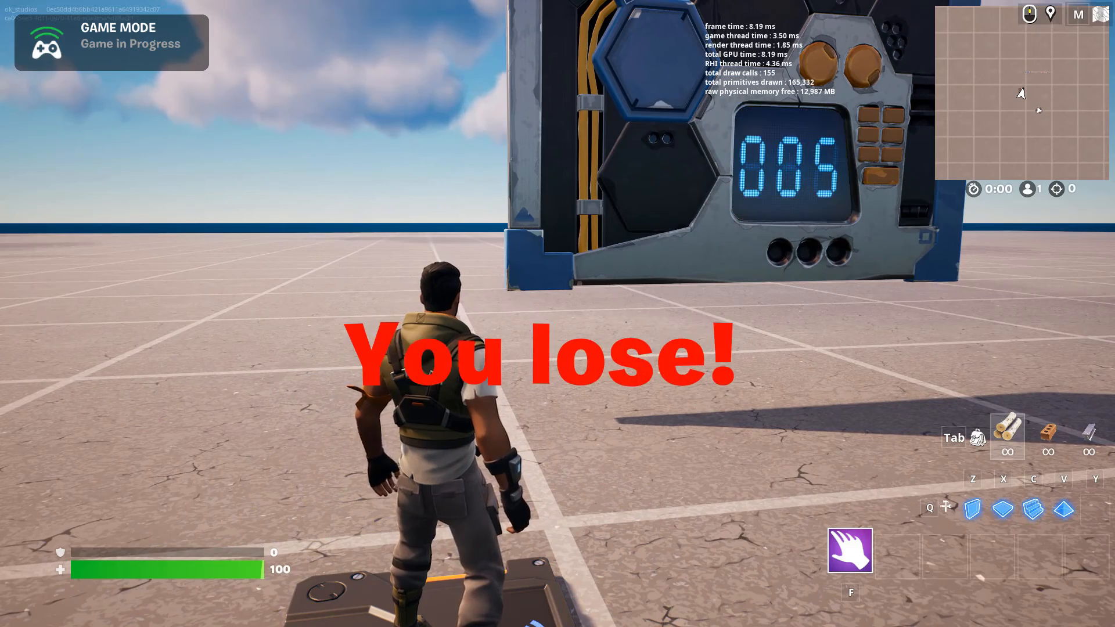
pyautogui.press('w')
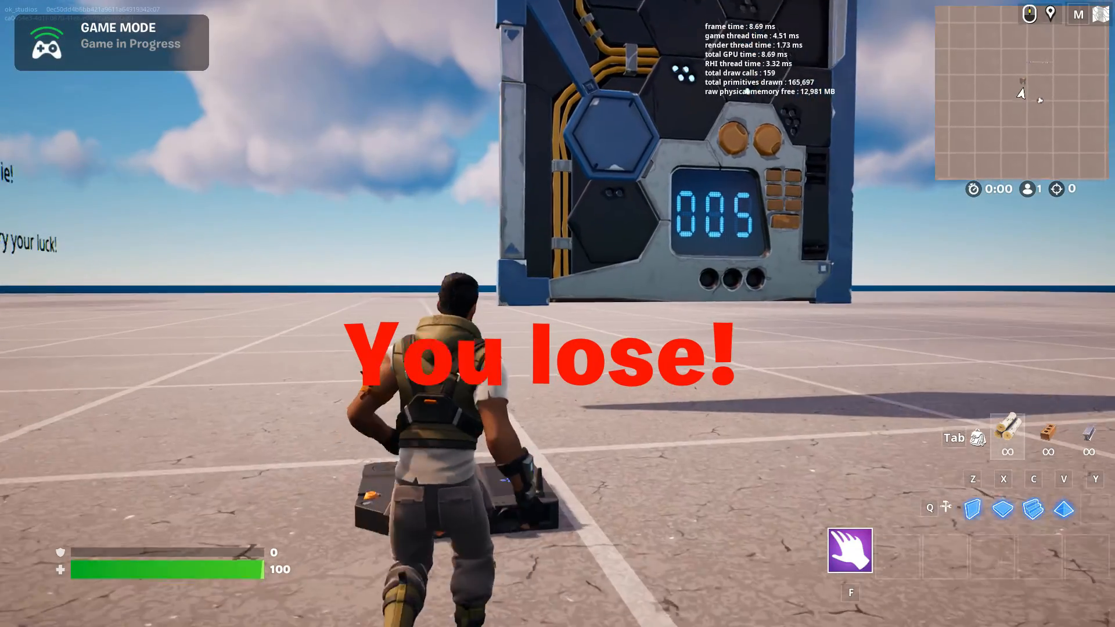
pyautogui.press('w')
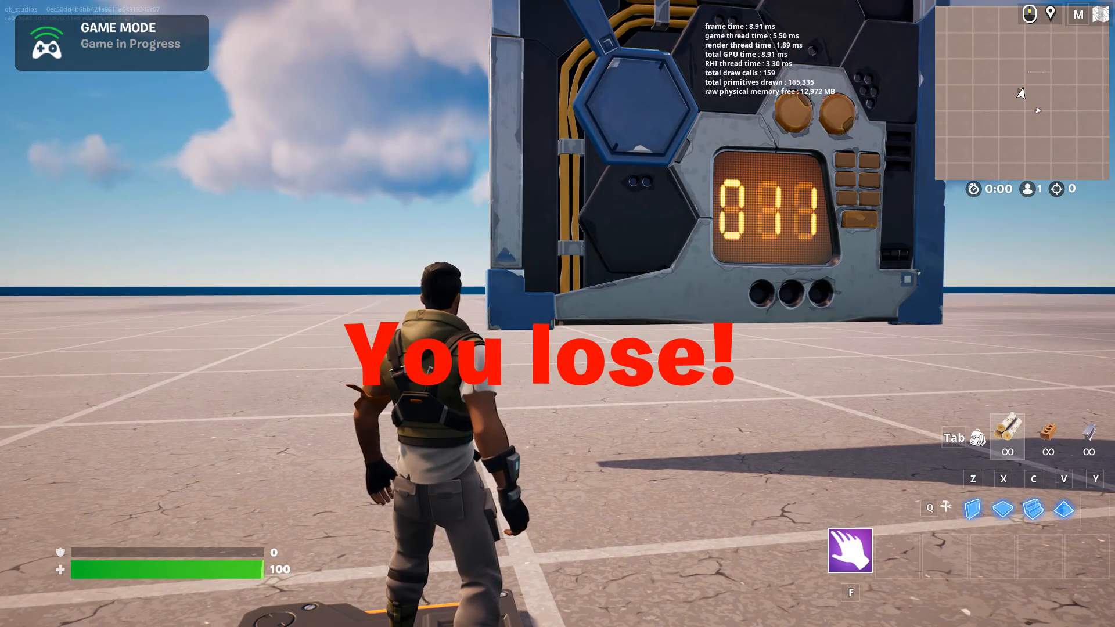
pyautogui.press('w')
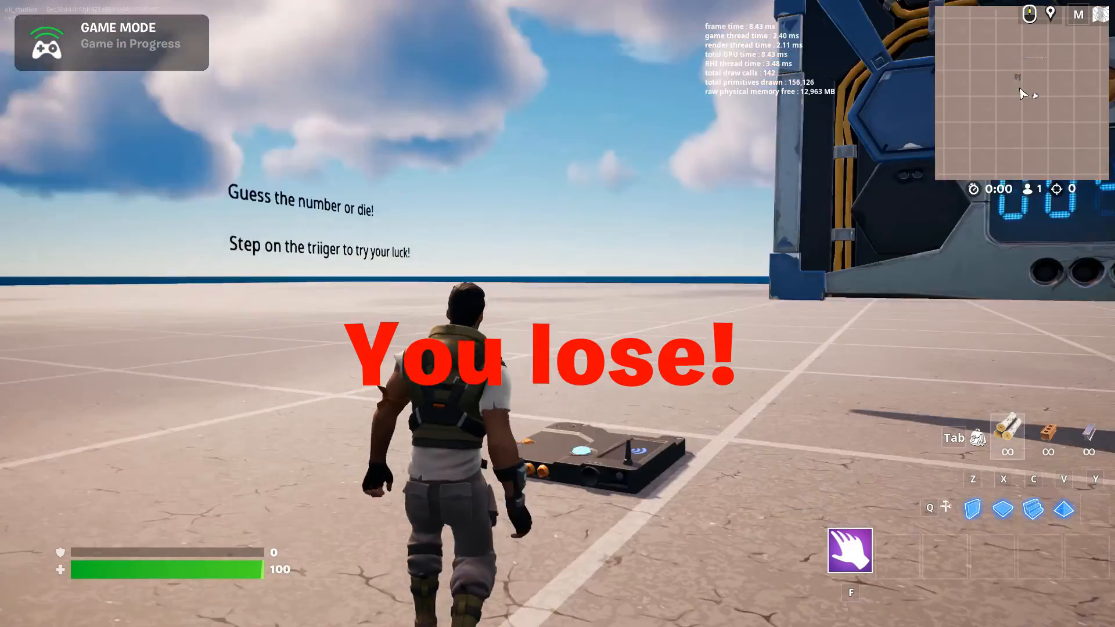
pyautogui.press('w')
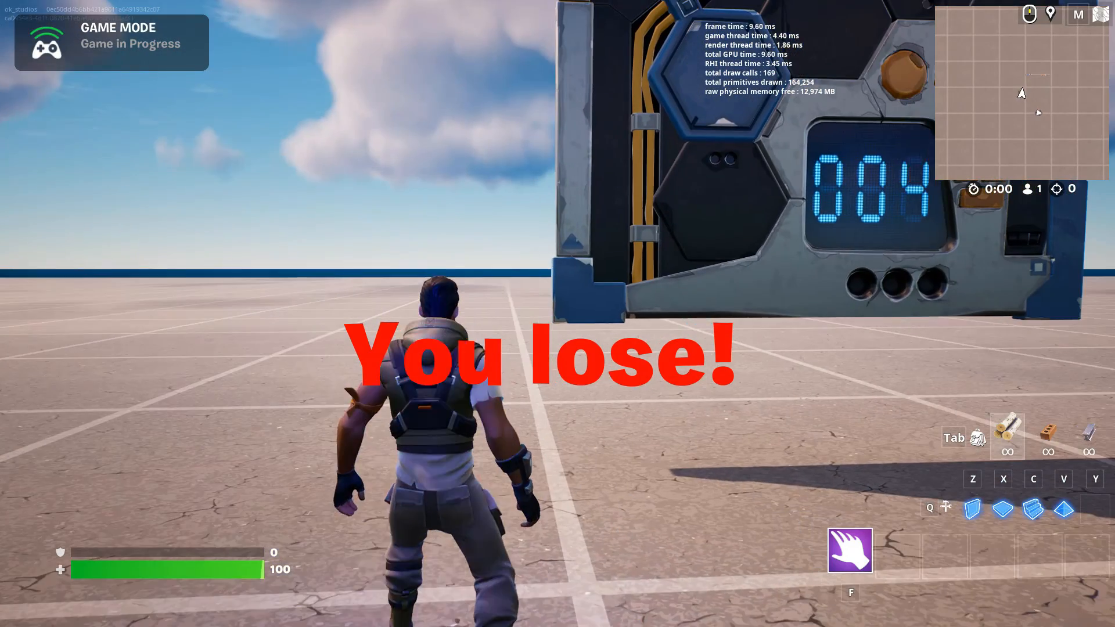